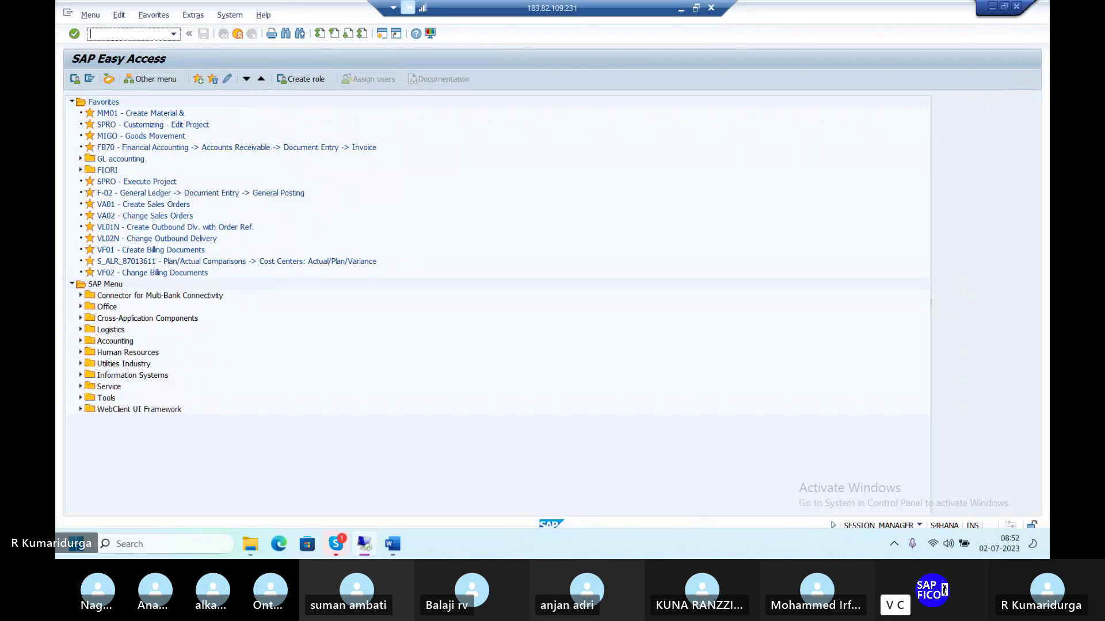
Open the vendor invoice entry transaction FB60 and set its company code to DUR1.
text(/NFBN6)
key(BackSpace)
key(BackSpace)
key(Return)
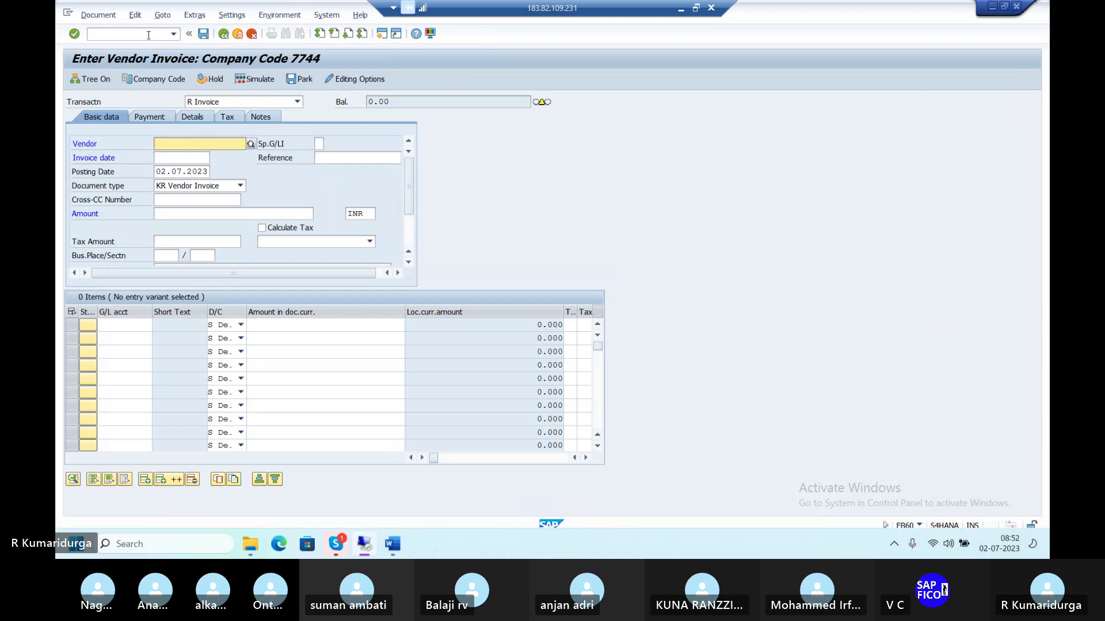
click(173, 80)
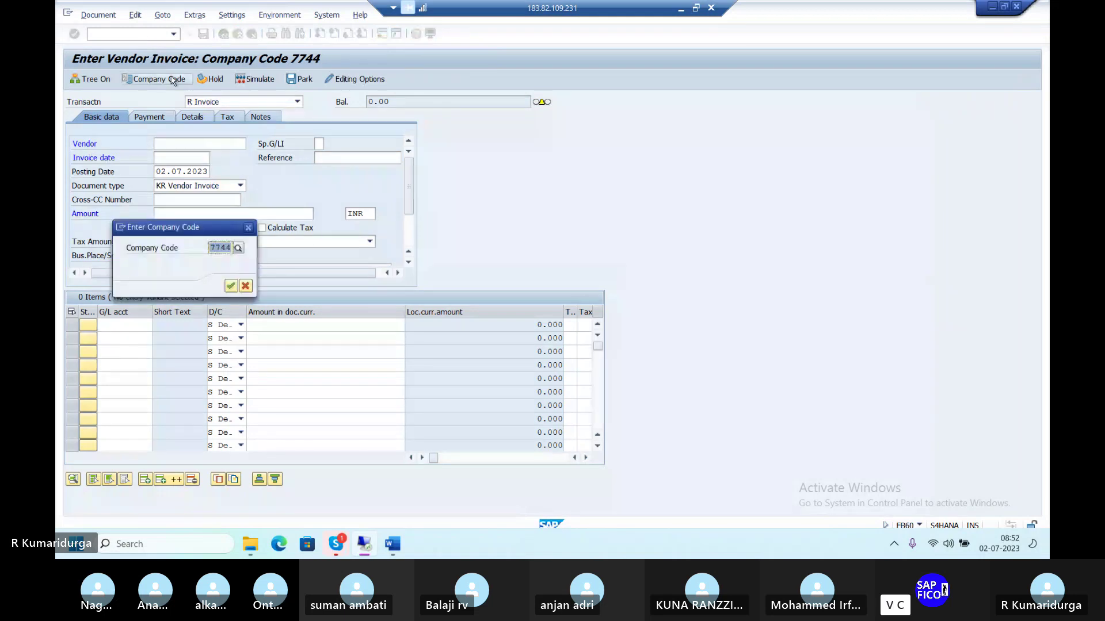
text(DUR)
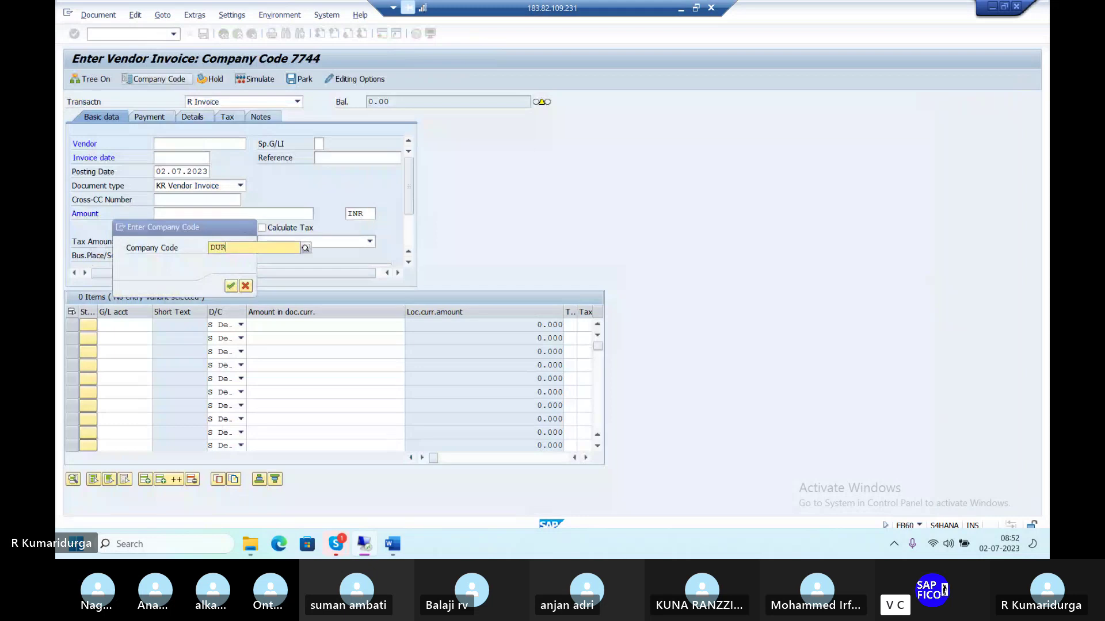
text(1)
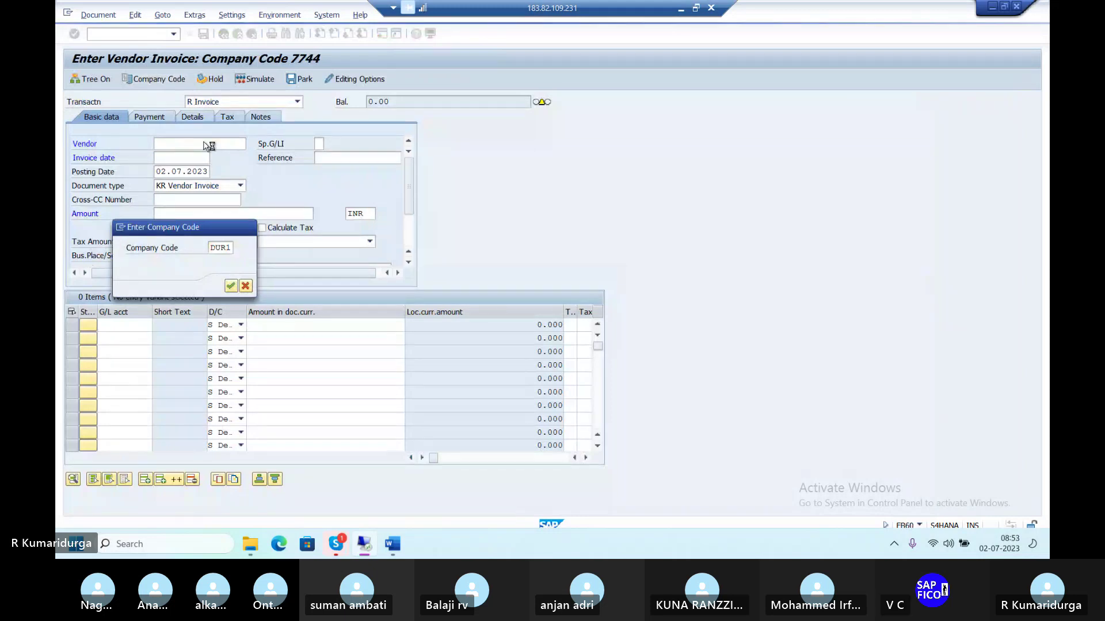
Look up the suppliers of company code DUR1 and choose SWATHI CEMENTS & STEELS as the invoice vendor.
click(251, 145)
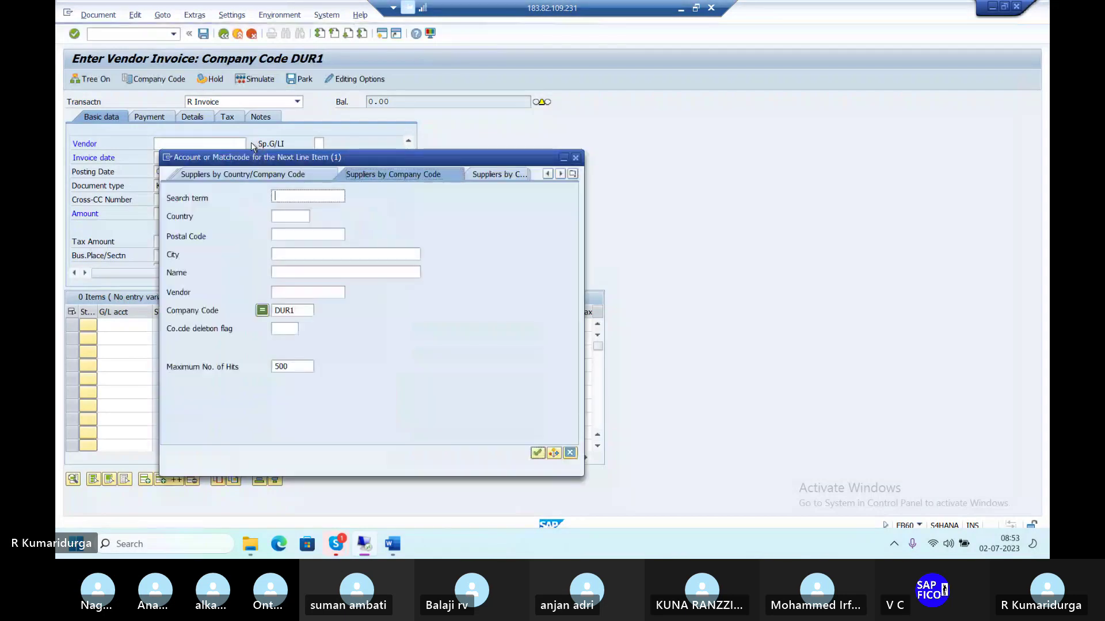
key(Return)
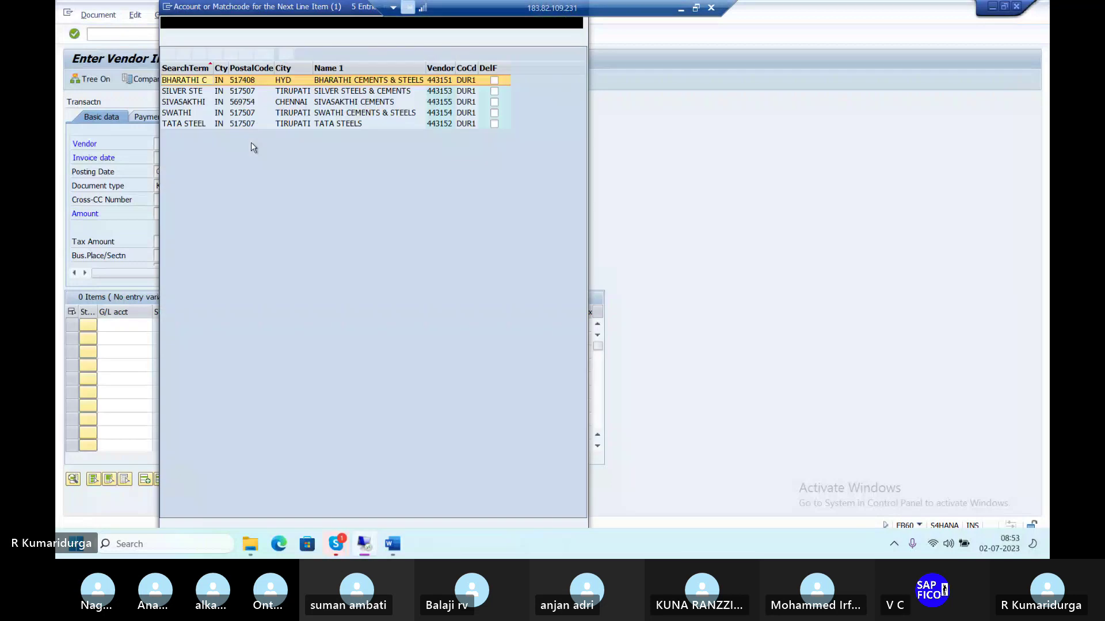
key(Down)
key(Down)
key(Down)
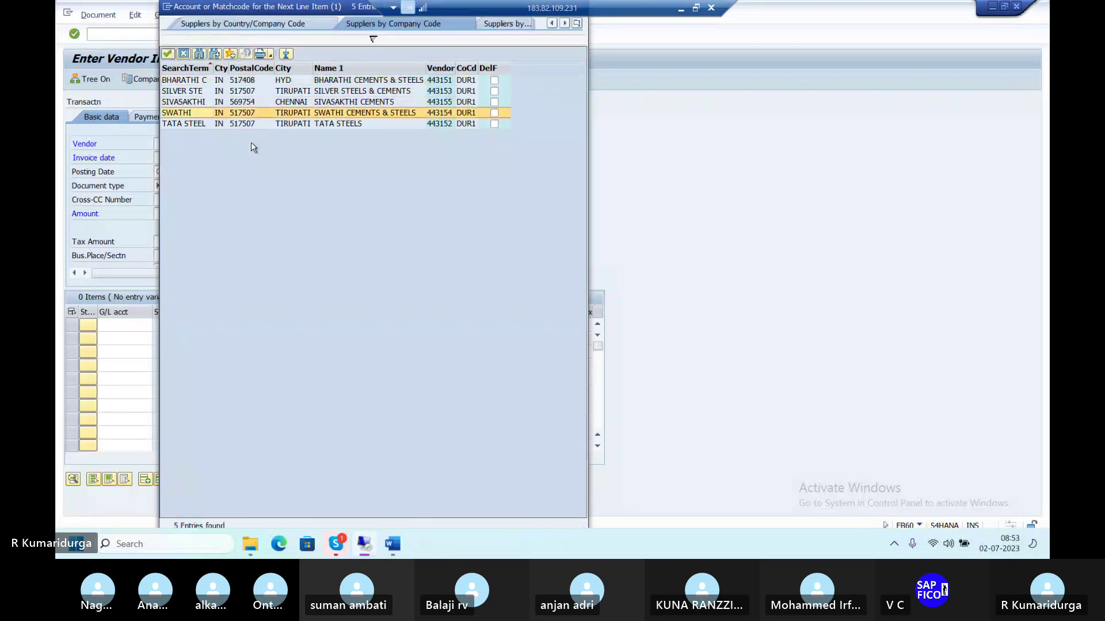
key(Return)
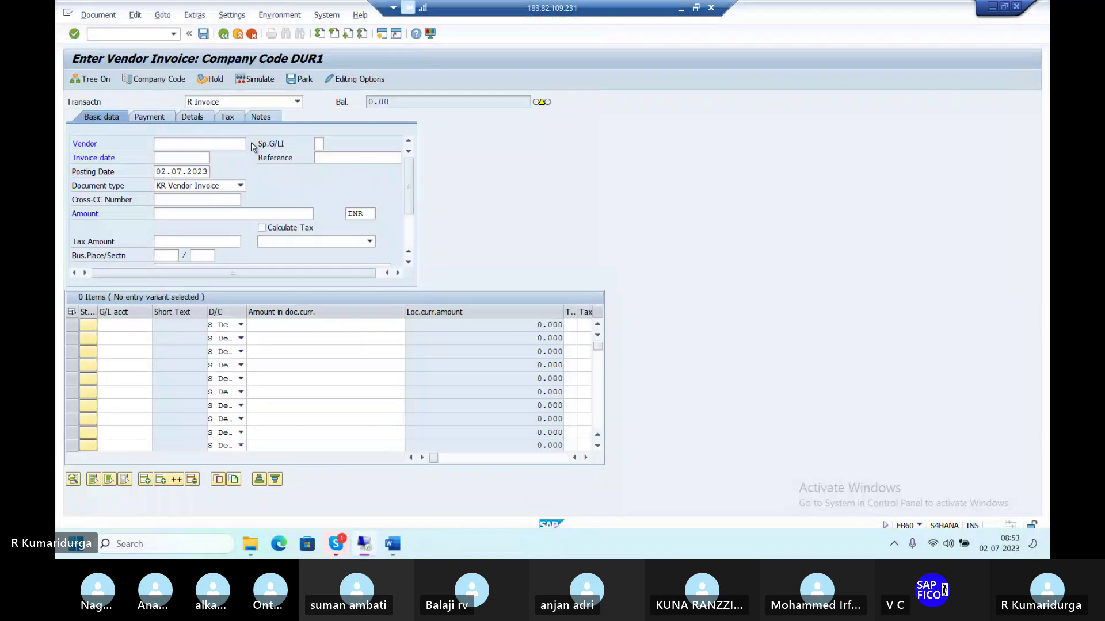
Enter 02.07.2023 as the invoice date and 50000 INR as the invoice amount.
key(Tab)
text(02.)
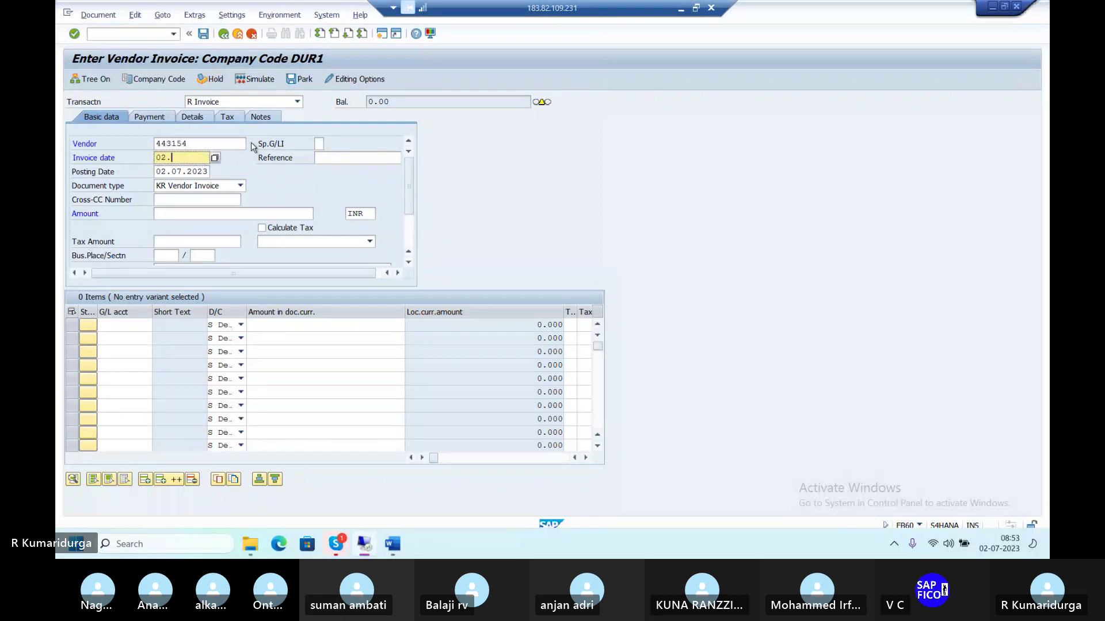
text(07.2023)
click(187, 213)
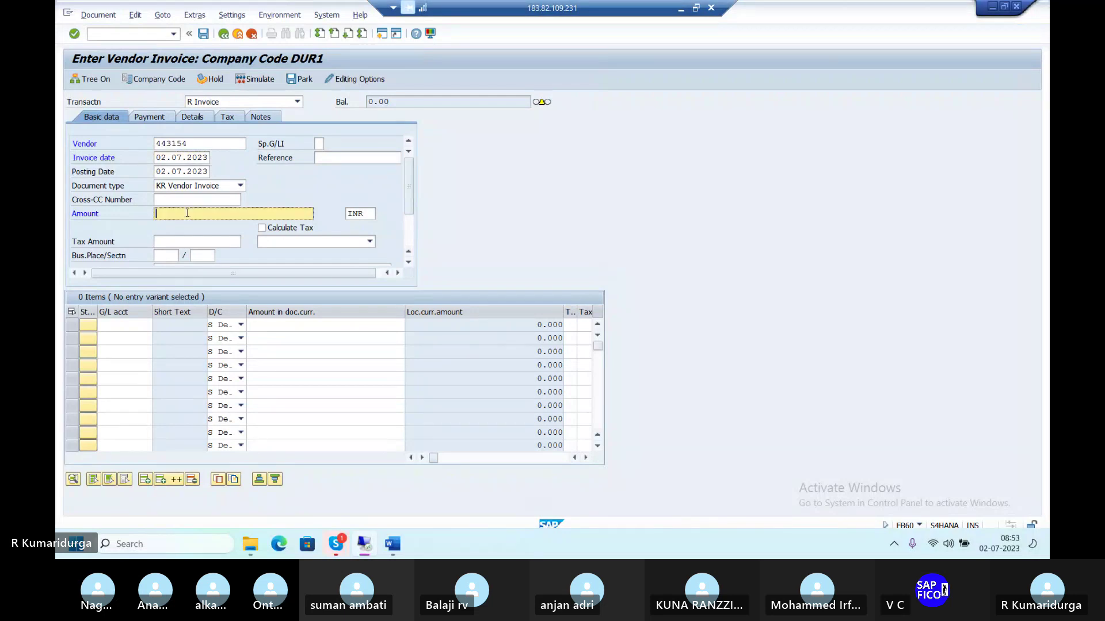
text(50000)
key(Tab)
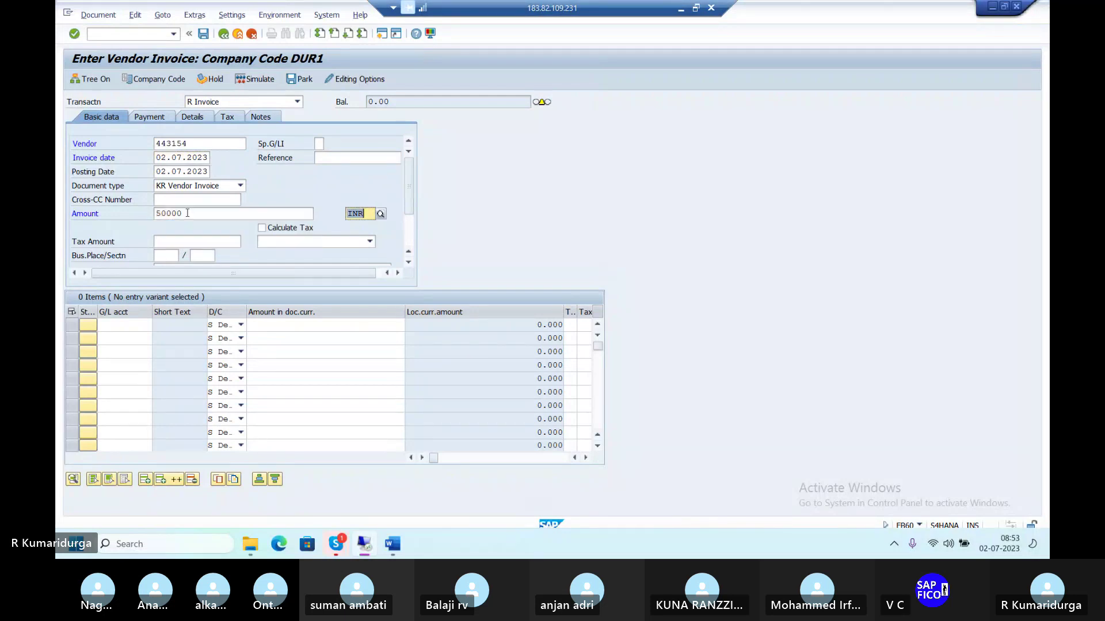
key(Tab)
key(Tab)
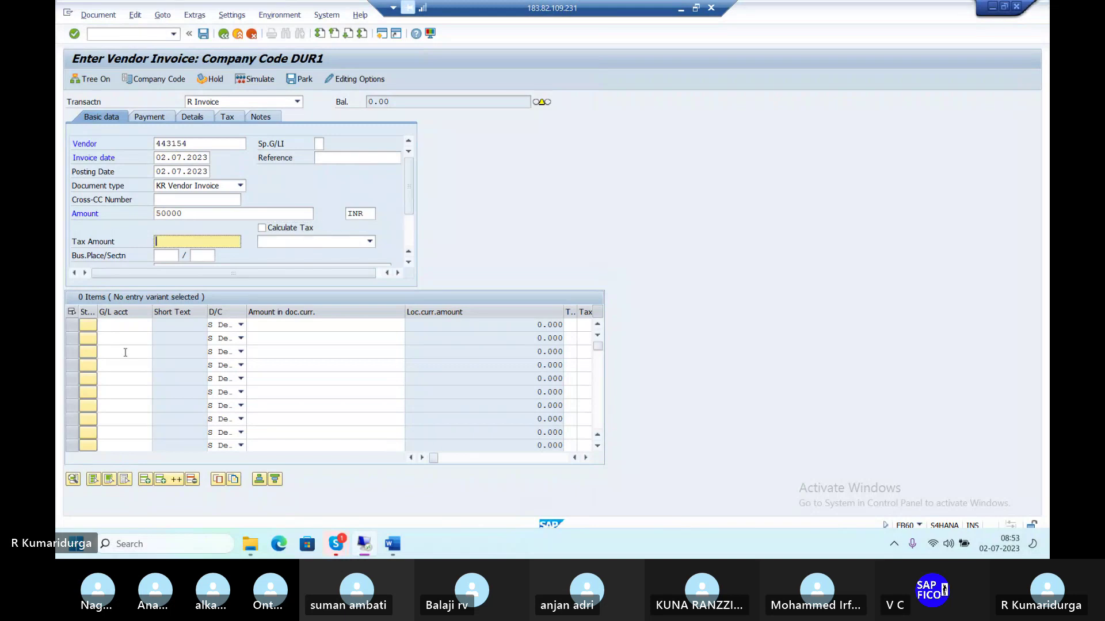
Assign RAW MATERIAL ACCOUNT as the G/L account of the first line item and try to validate the invoice.
click(133, 327)
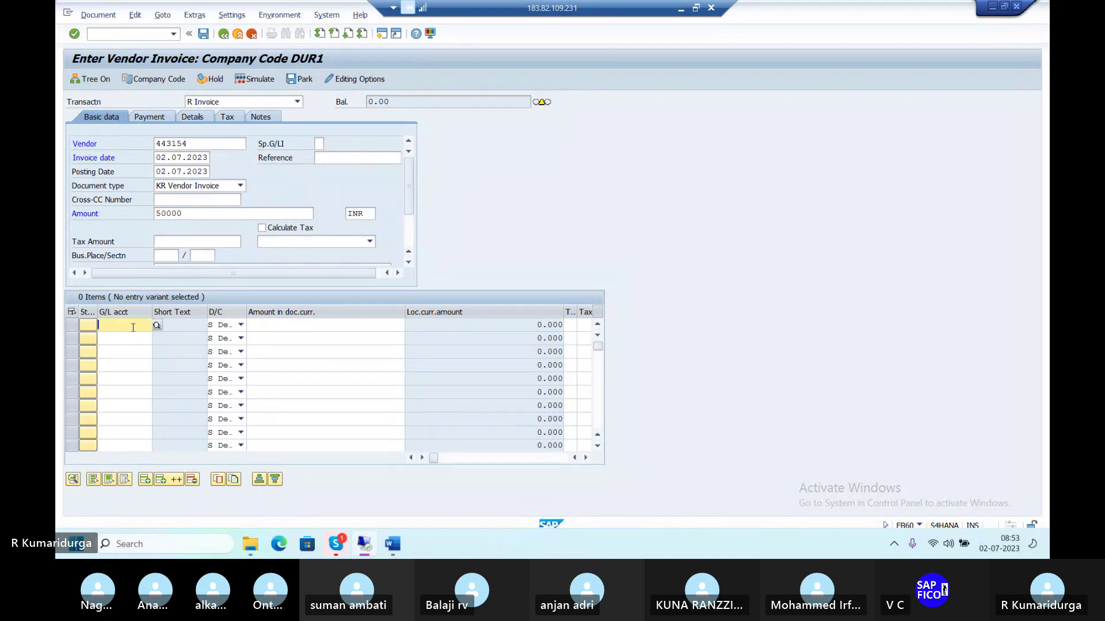
key(F4)
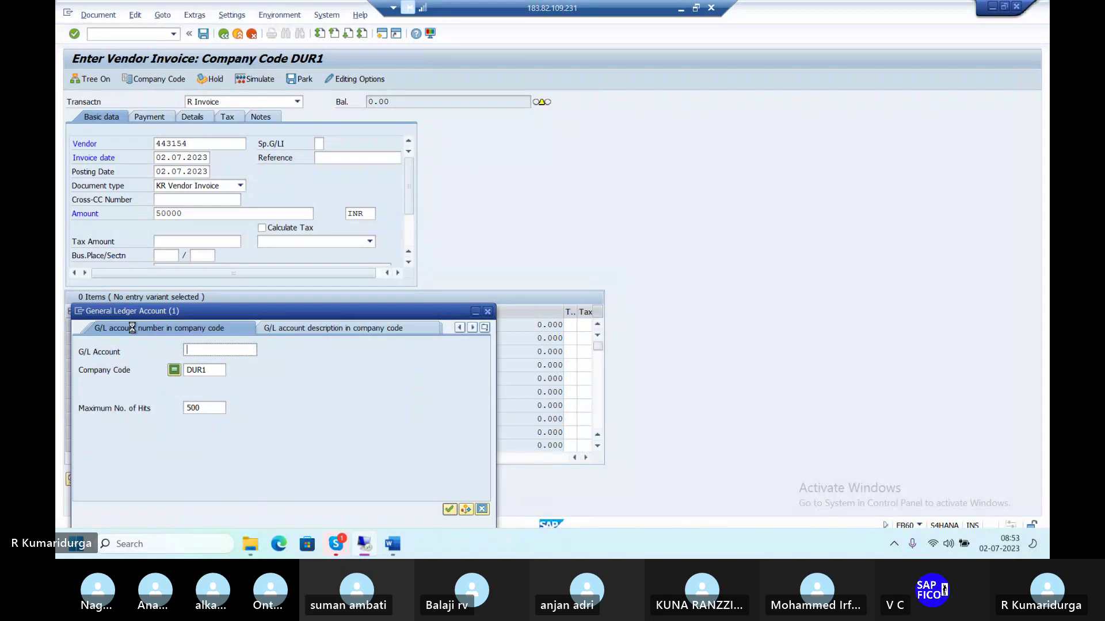
key(Return)
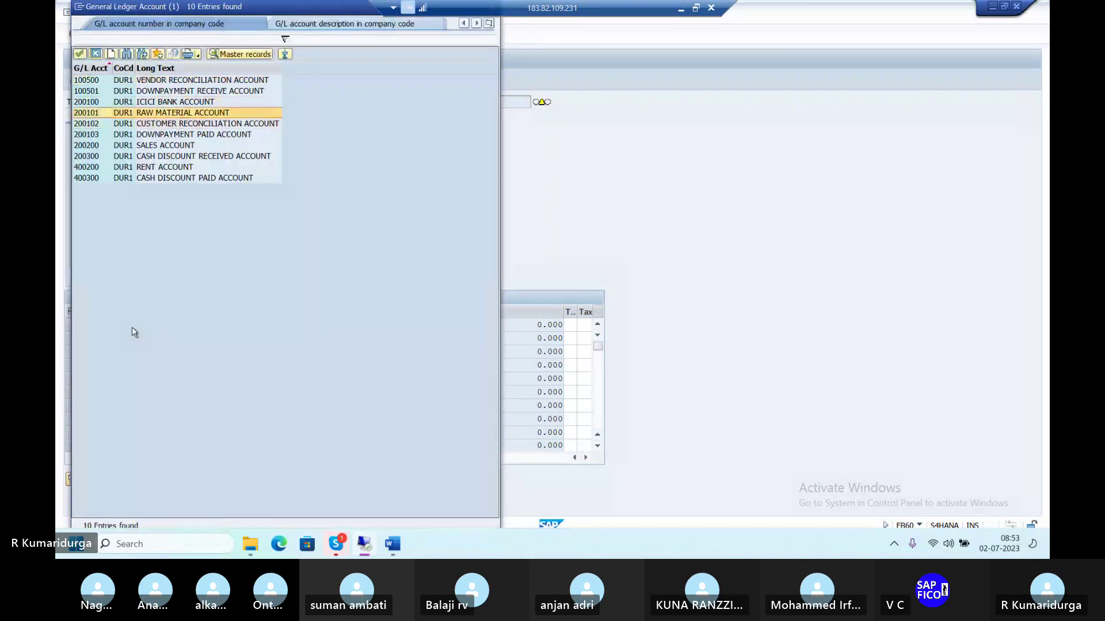
key(Return)
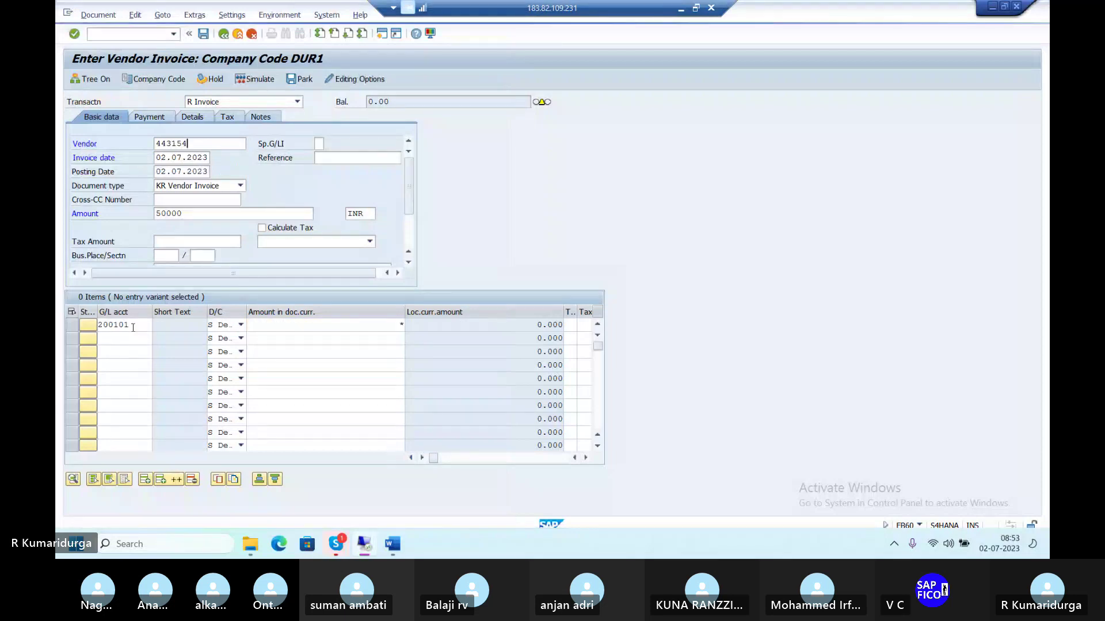
key(Return)
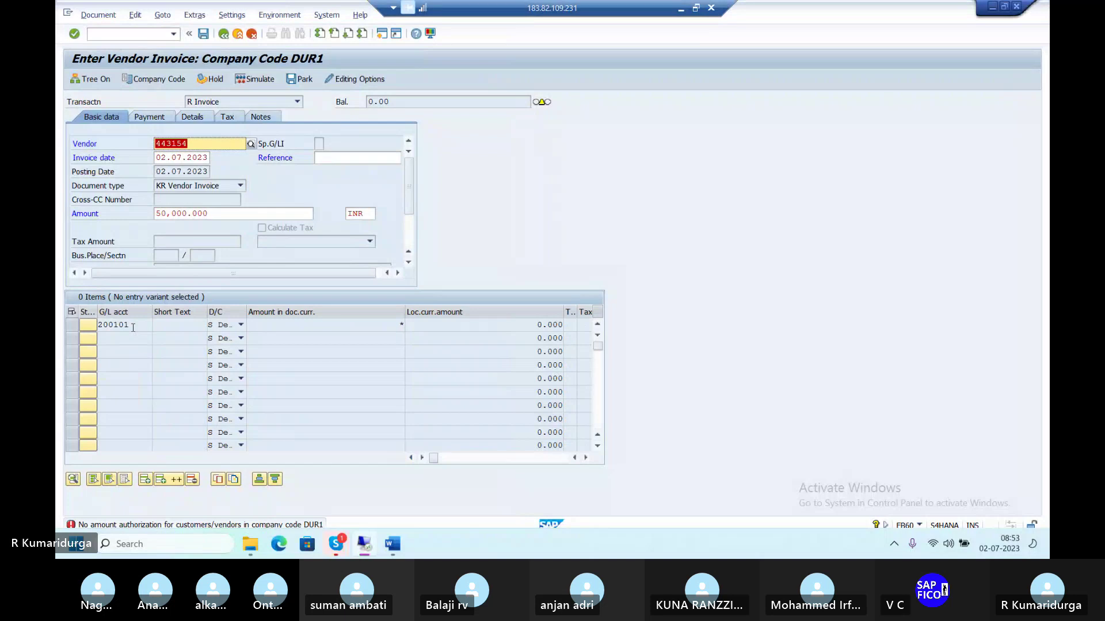
Open transaction OB57, assign tolerance group TGDU of company code DUR1 to user BEST and save the assignment.
click(157, 33)
text(/NOB)
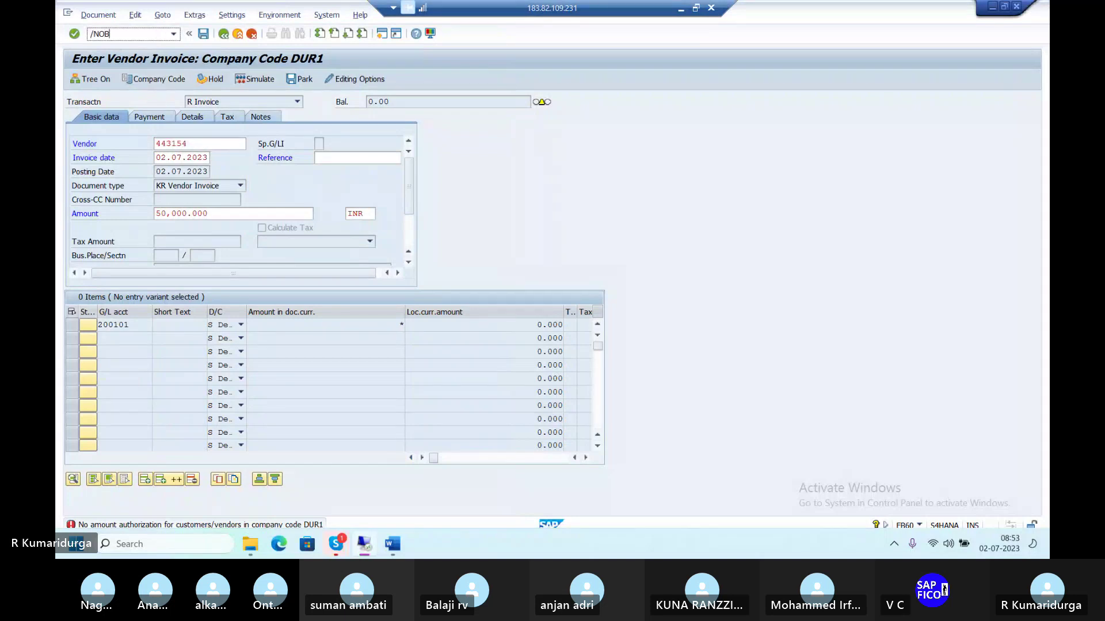
key(Return)
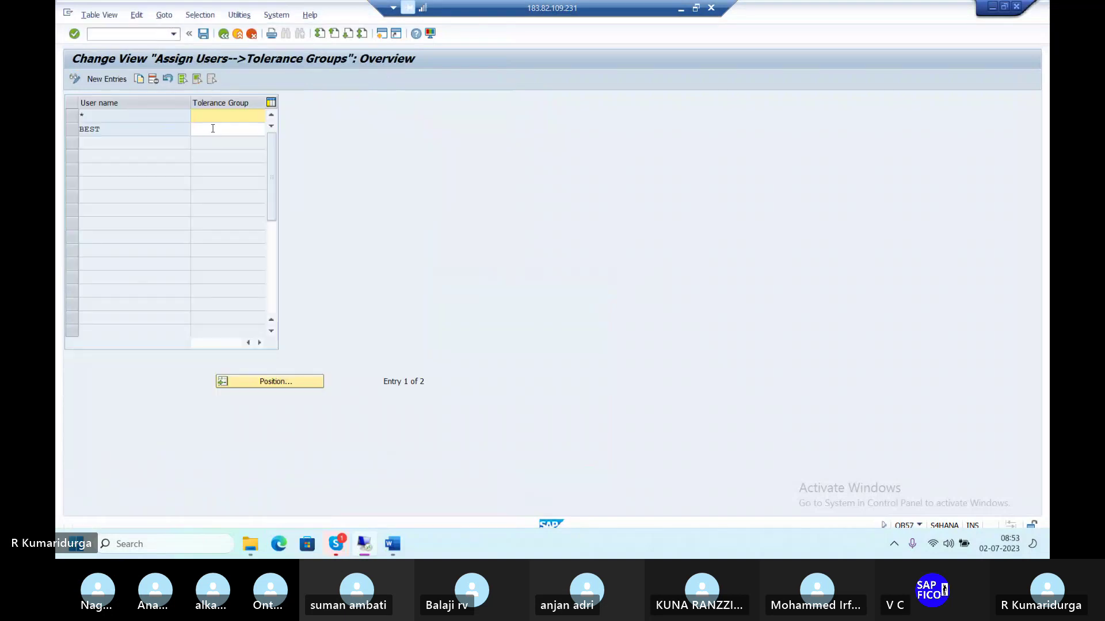
click(213, 128)
text(T)
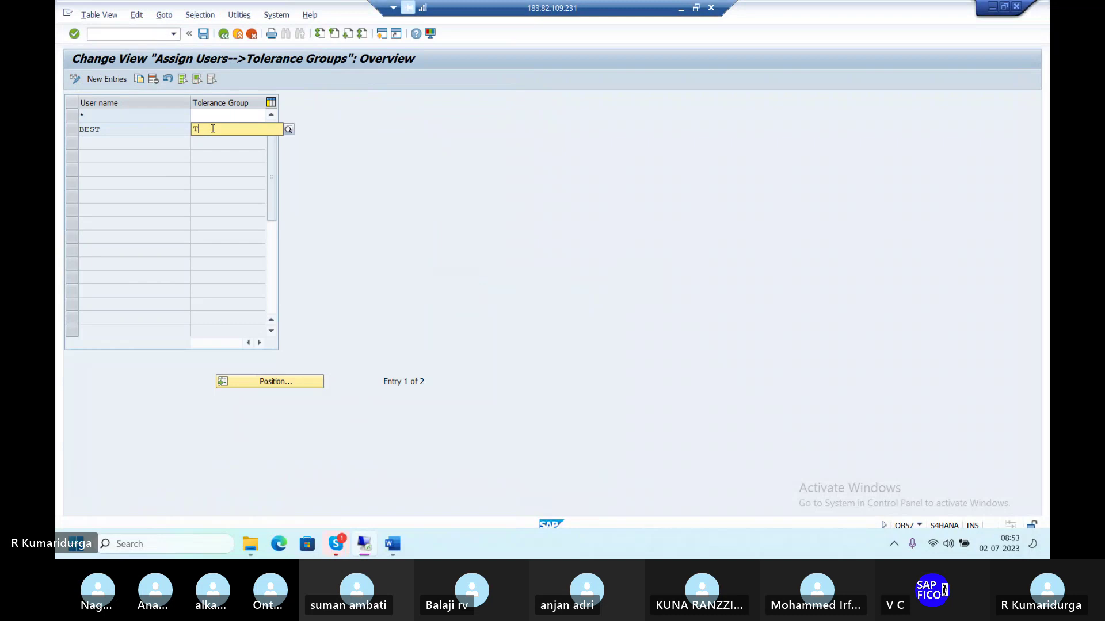
text(G)
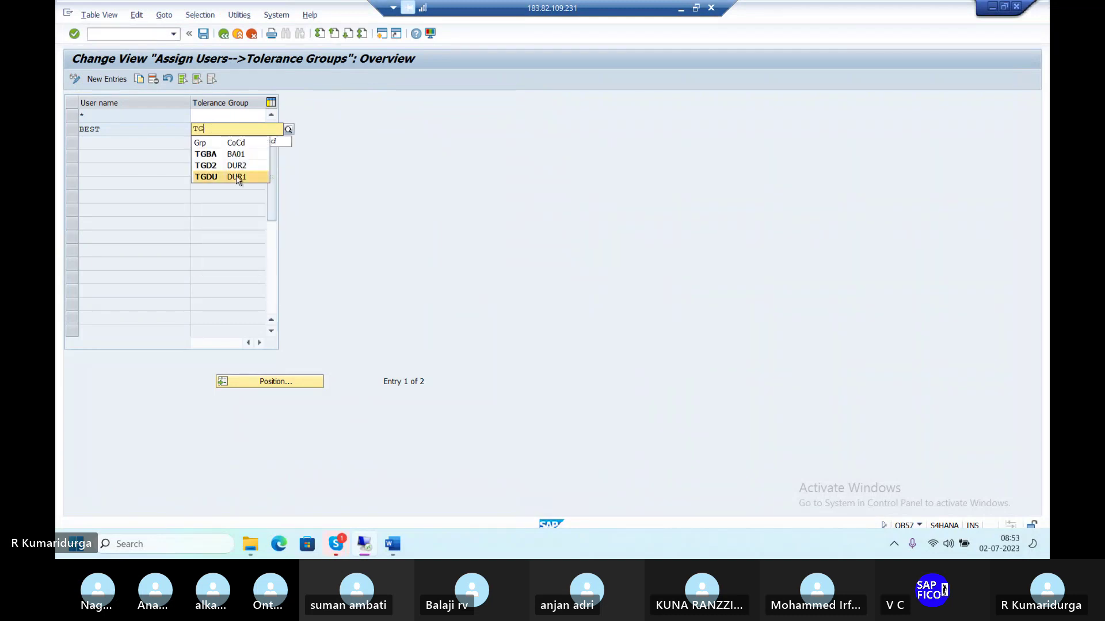
click(237, 178)
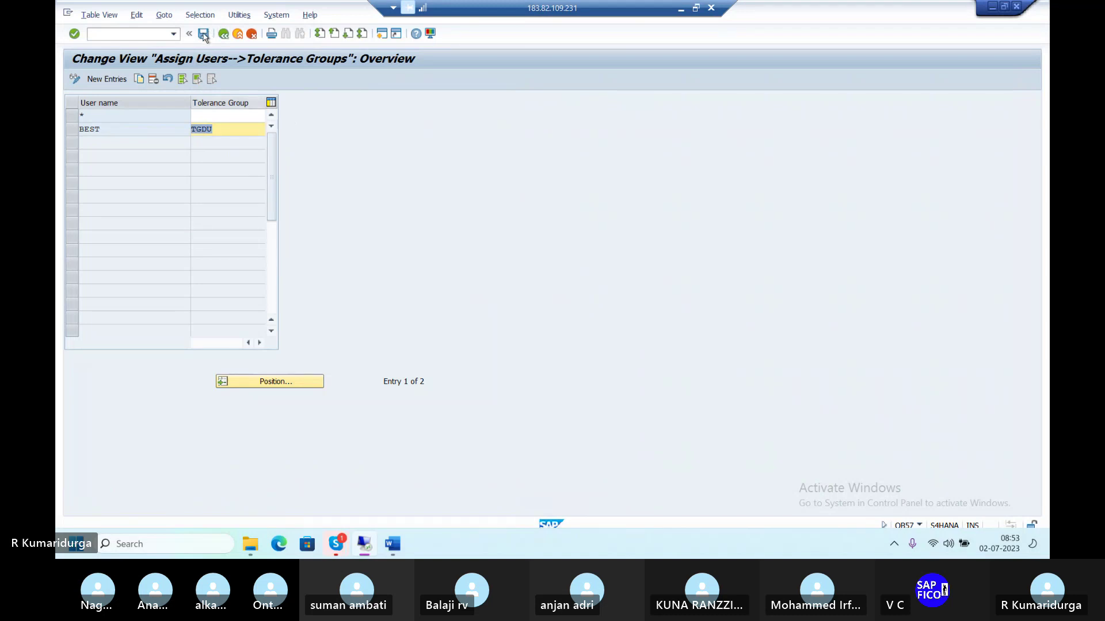
click(203, 33)
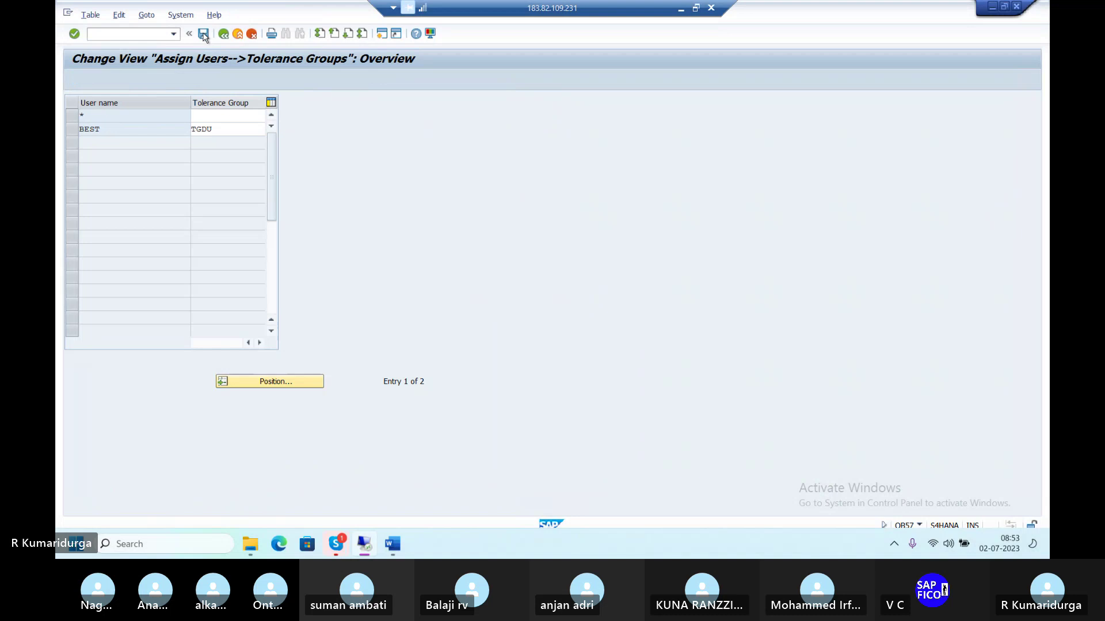
key(Return)
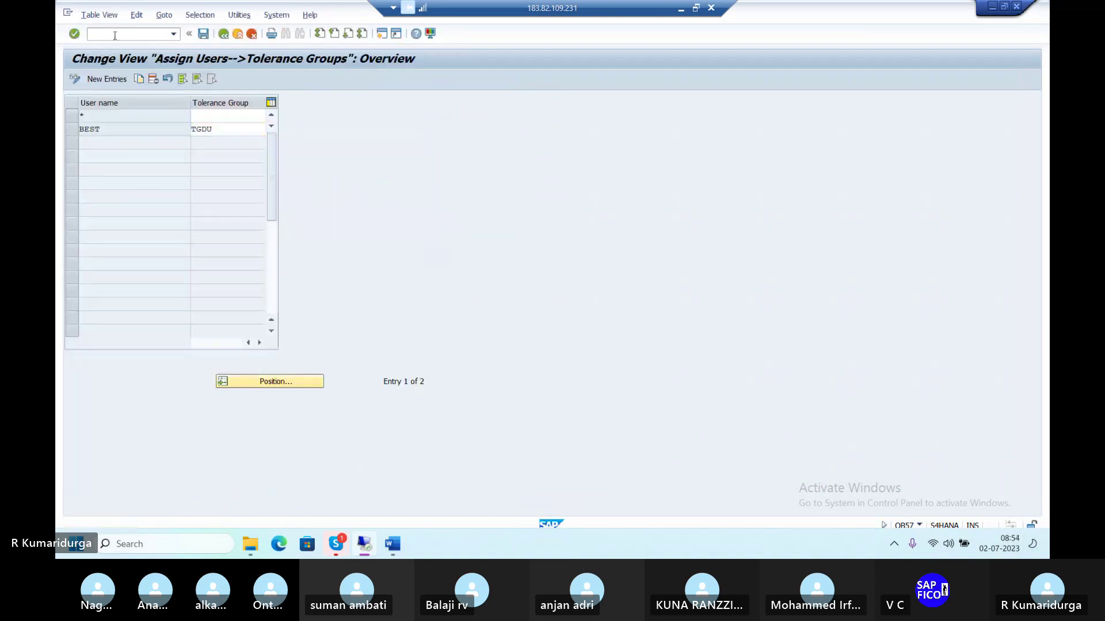
text(/`)
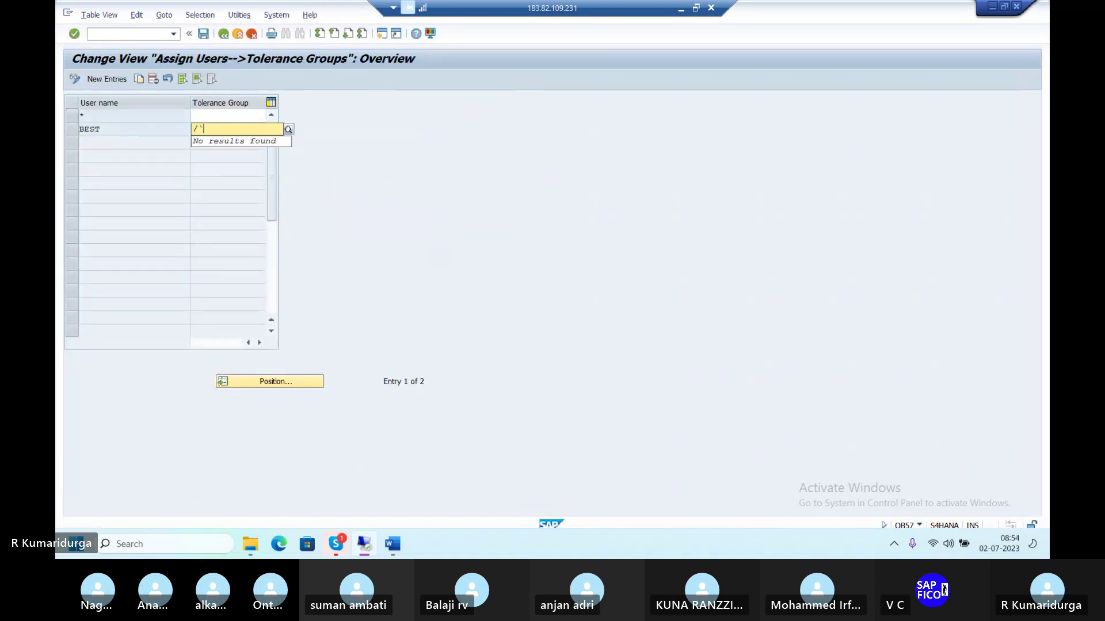
key(ctrl+z)
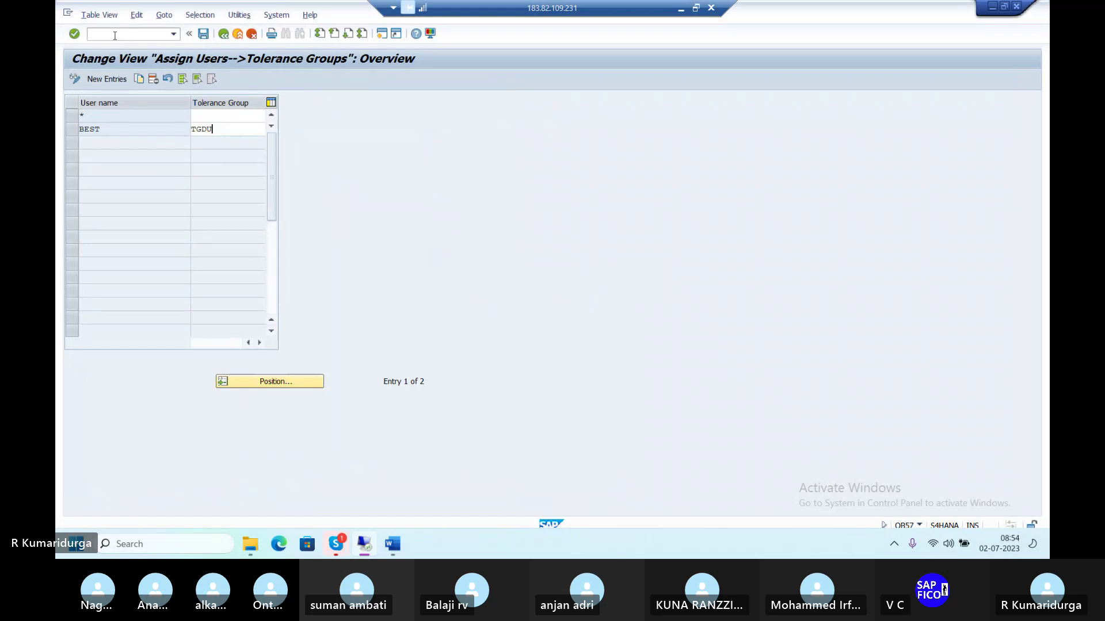
key(BackSpace)
key(BackSpace)
key(BackSpace)
key(BackSpace)
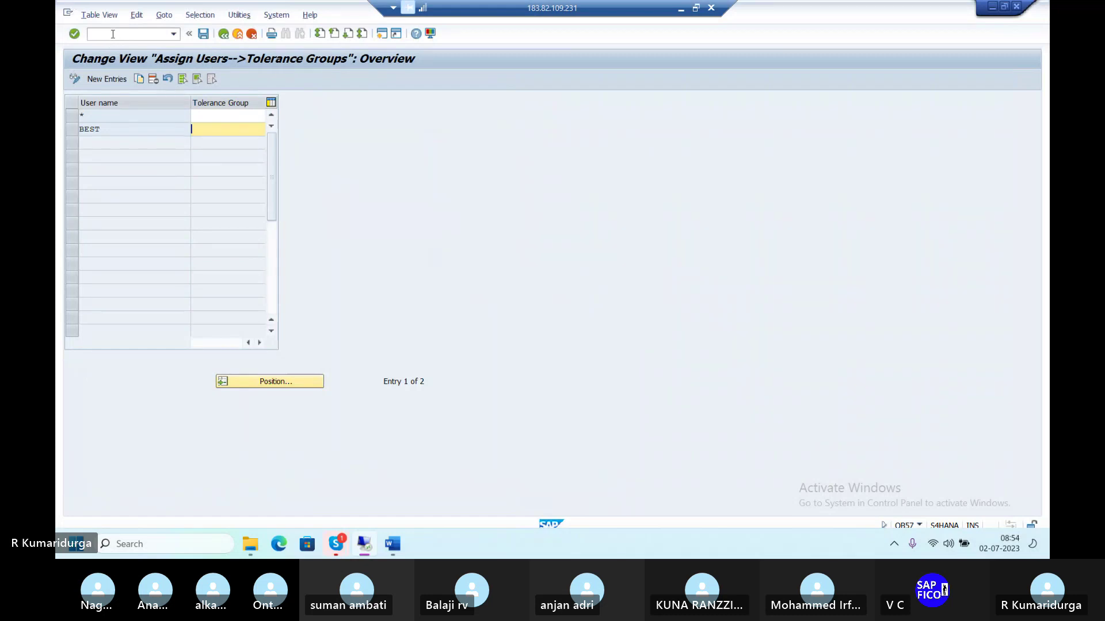
click(113, 34)
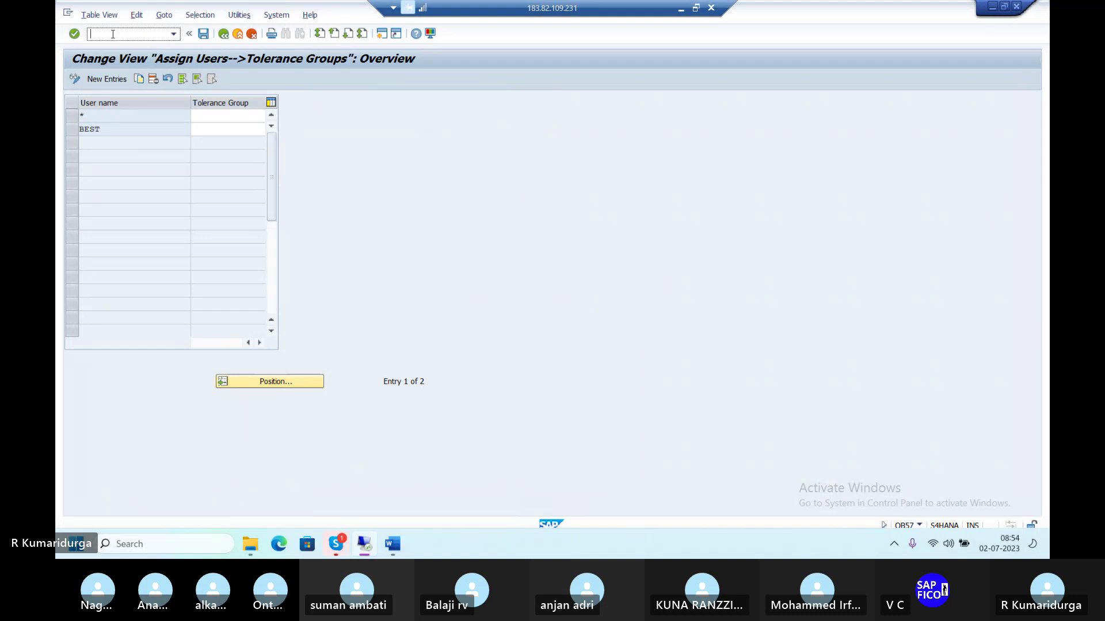
text(/n)
key(Return)
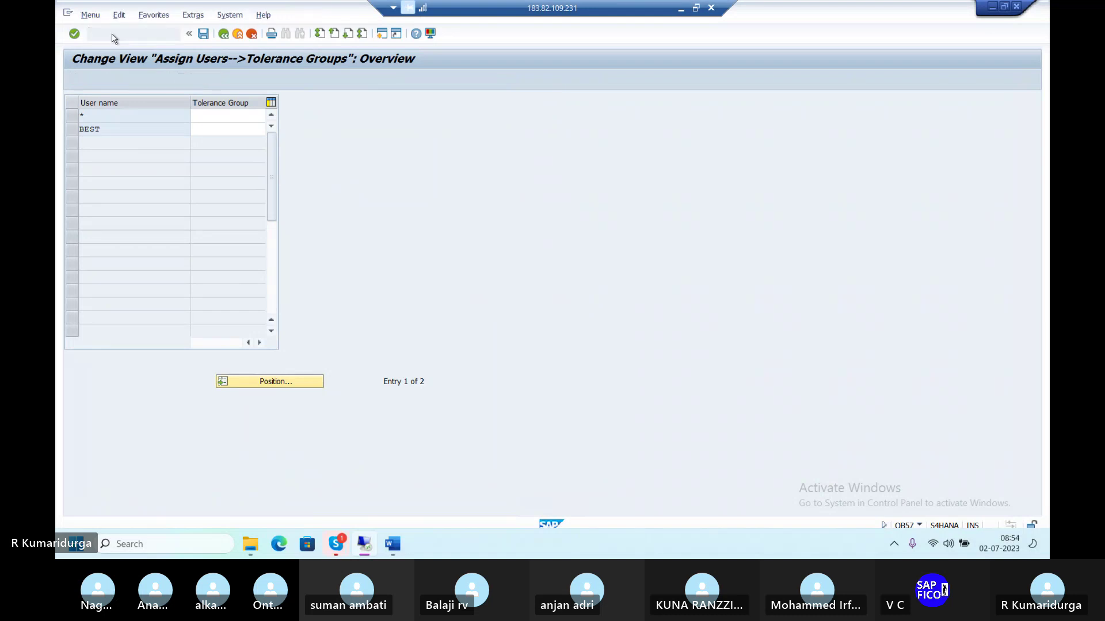
Reopen transaction OB57 to check the tolerance group assigned to user BEST.
text(/NOB)
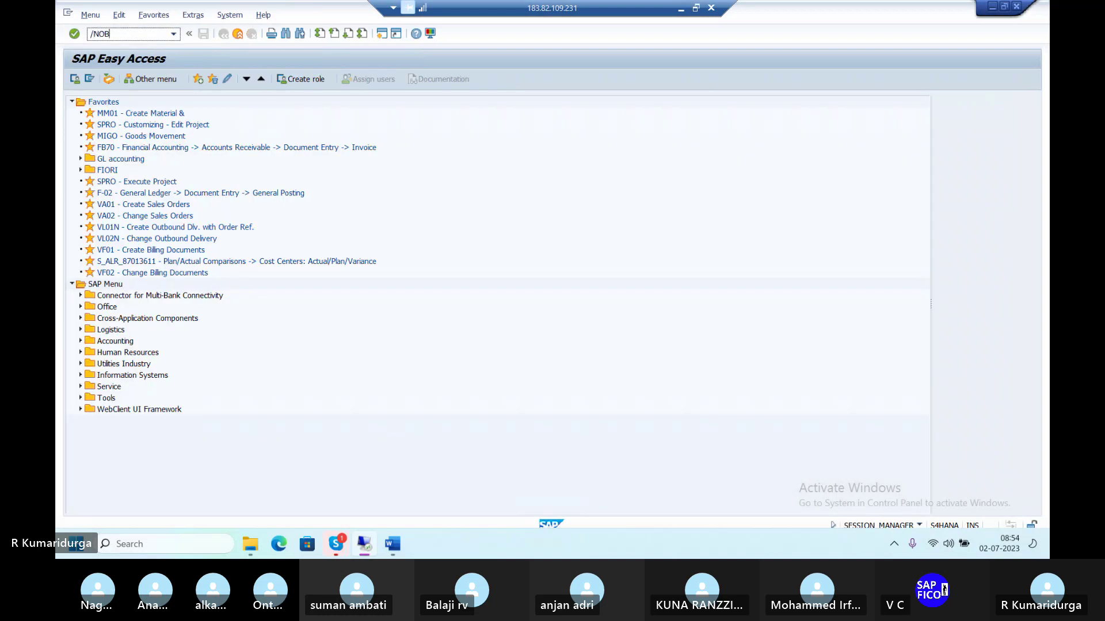
text(57)
key(Return)
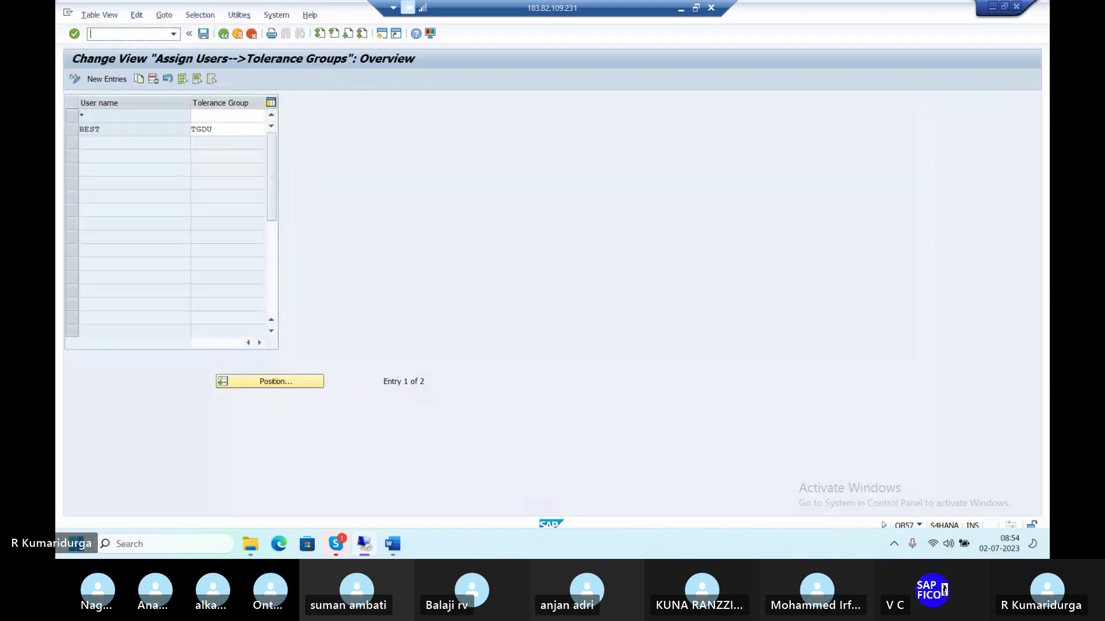
Start a new vendor invoice in FB60 and choose SWATHI CEMENTS & STEELS as the vendor.
text(/NFB60)
key(Return)
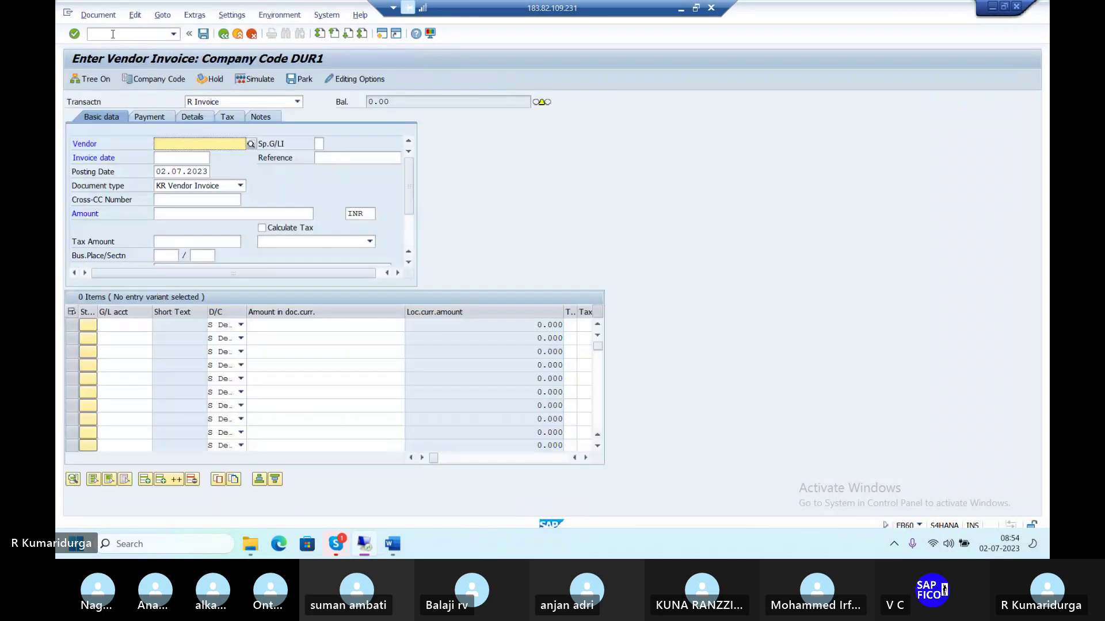
key(F4)
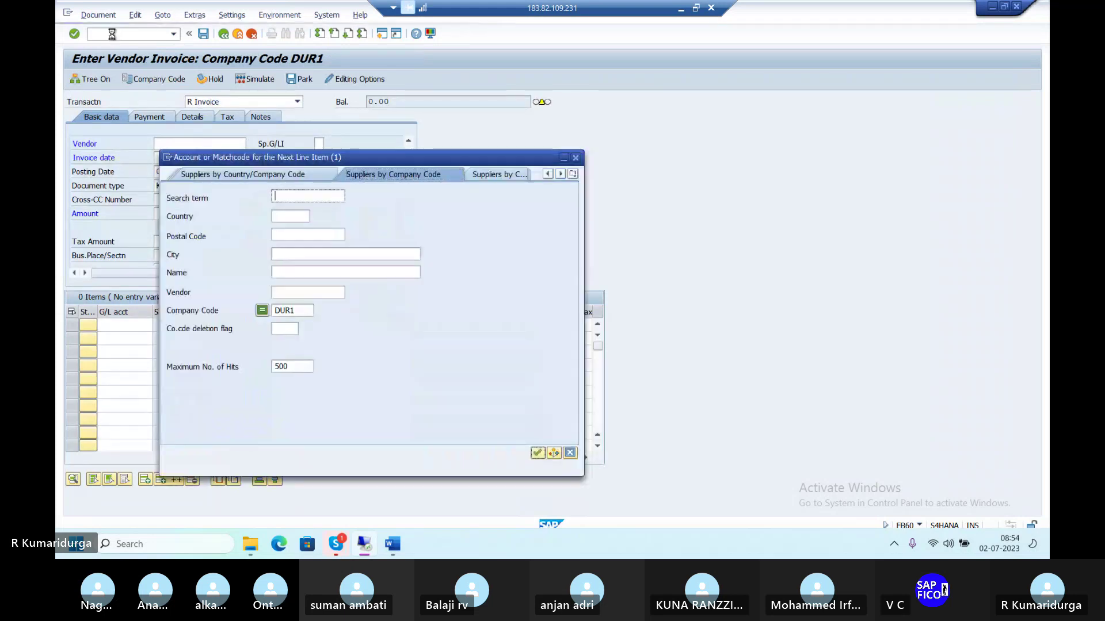
key(Return)
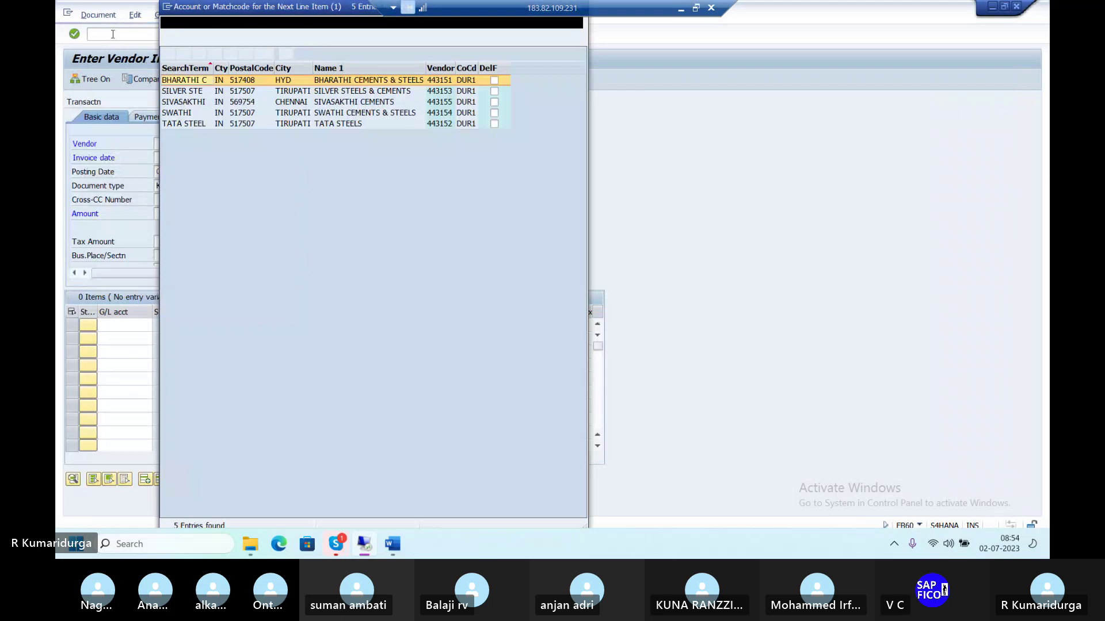
key(Return)
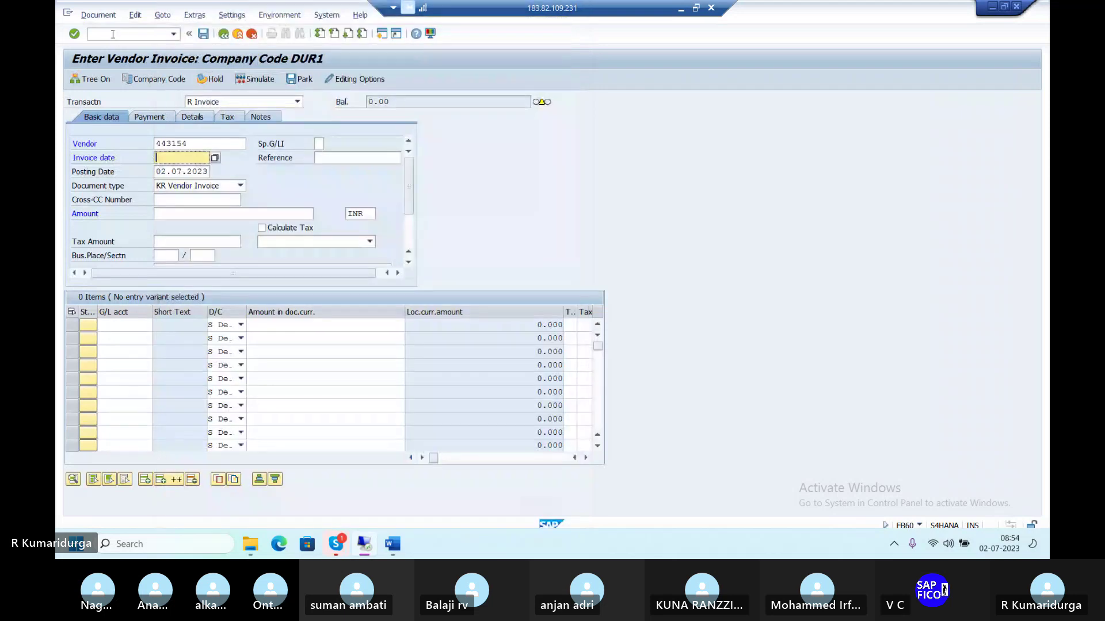
Set the invoice date to 02.07.2023 and the invoice amount to 50000.
text(02.07.2023)
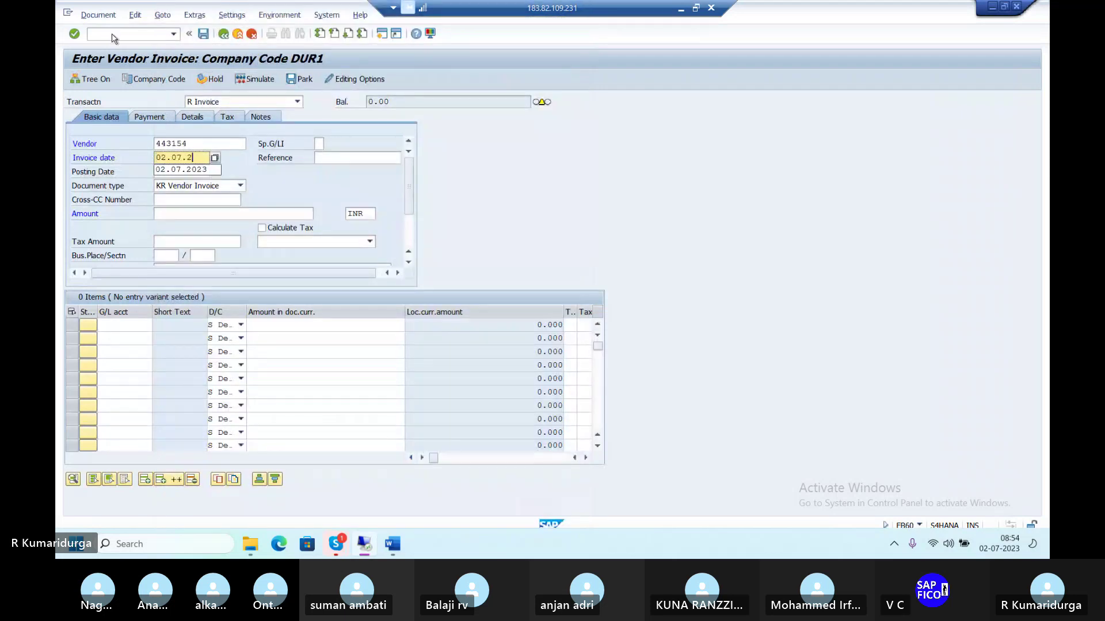
click(189, 213)
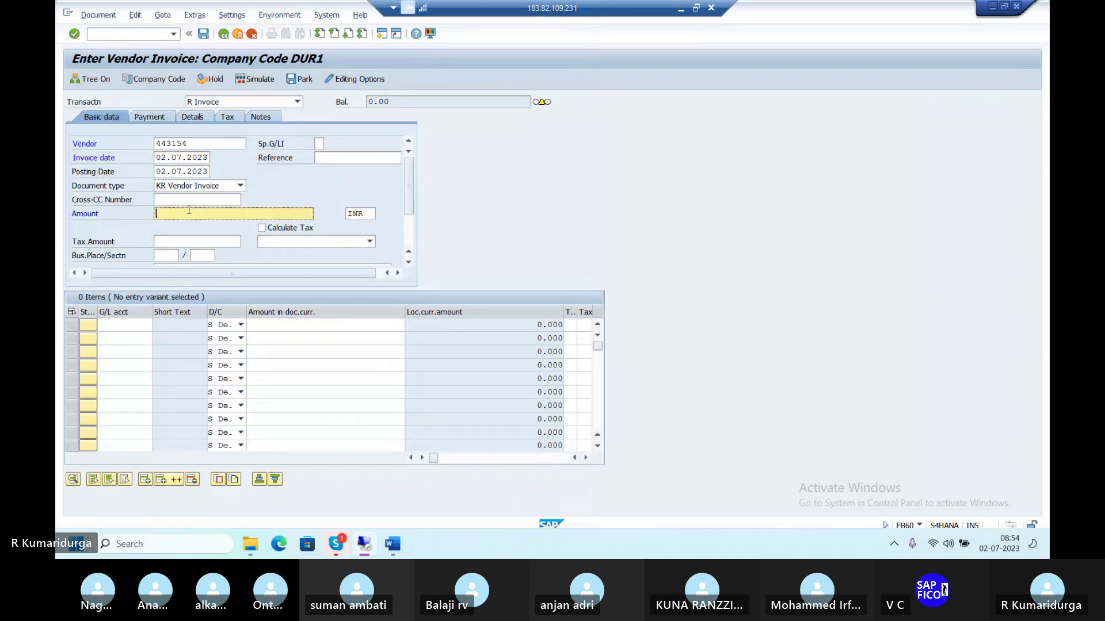
text(50000)
Assign the 50,000 amount to RAW MATERIAL ACCOUNT as a debit on the first line item and post the invoice.
click(124, 325)
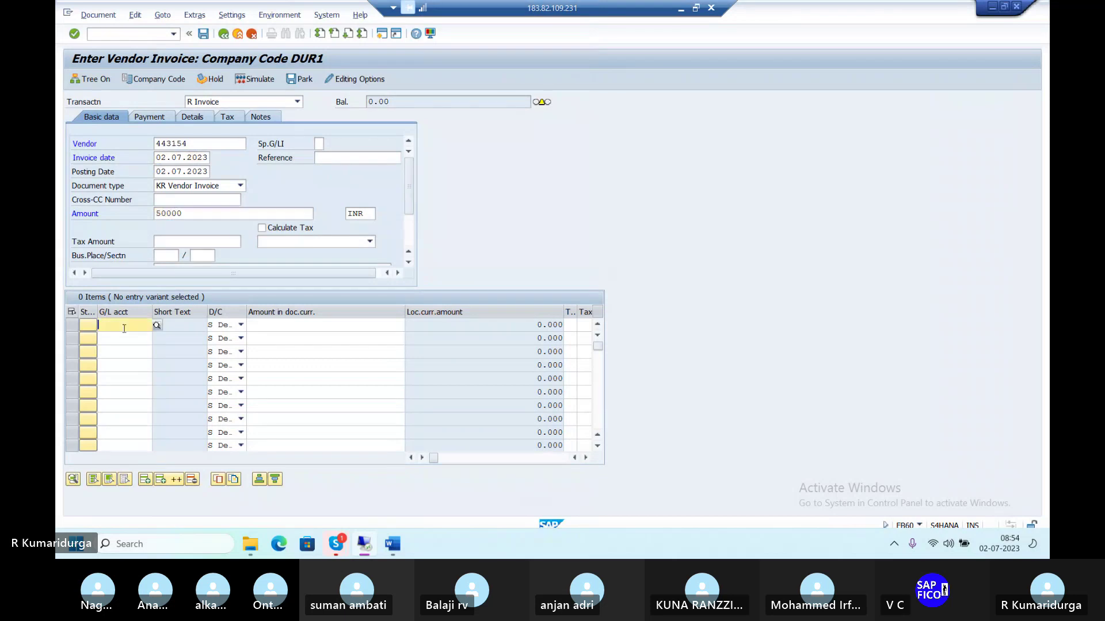
key(F4)
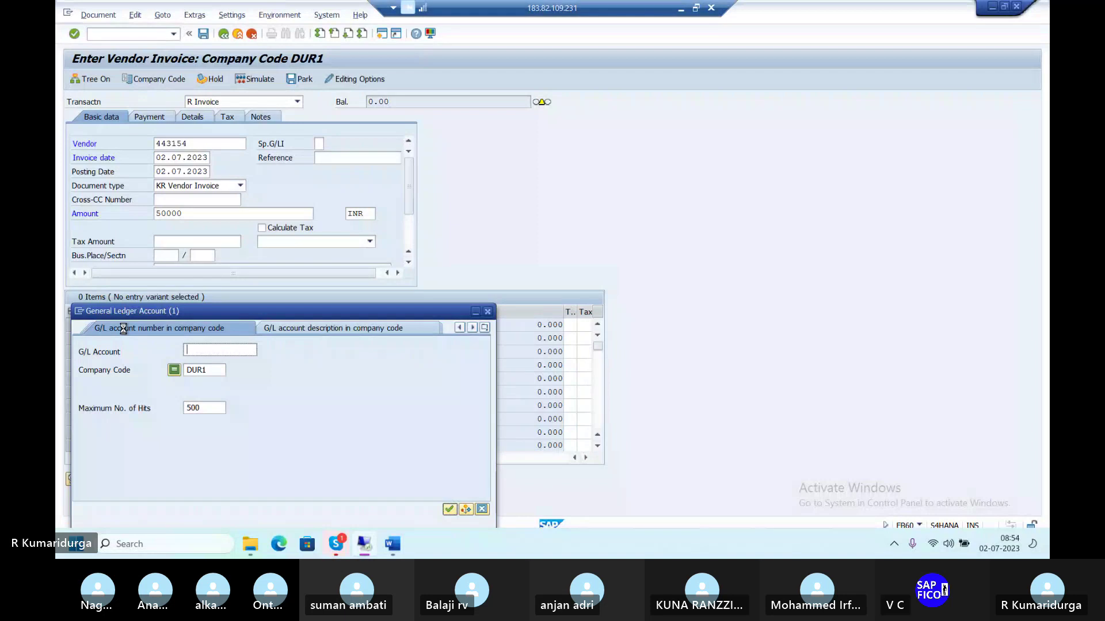
key(Return)
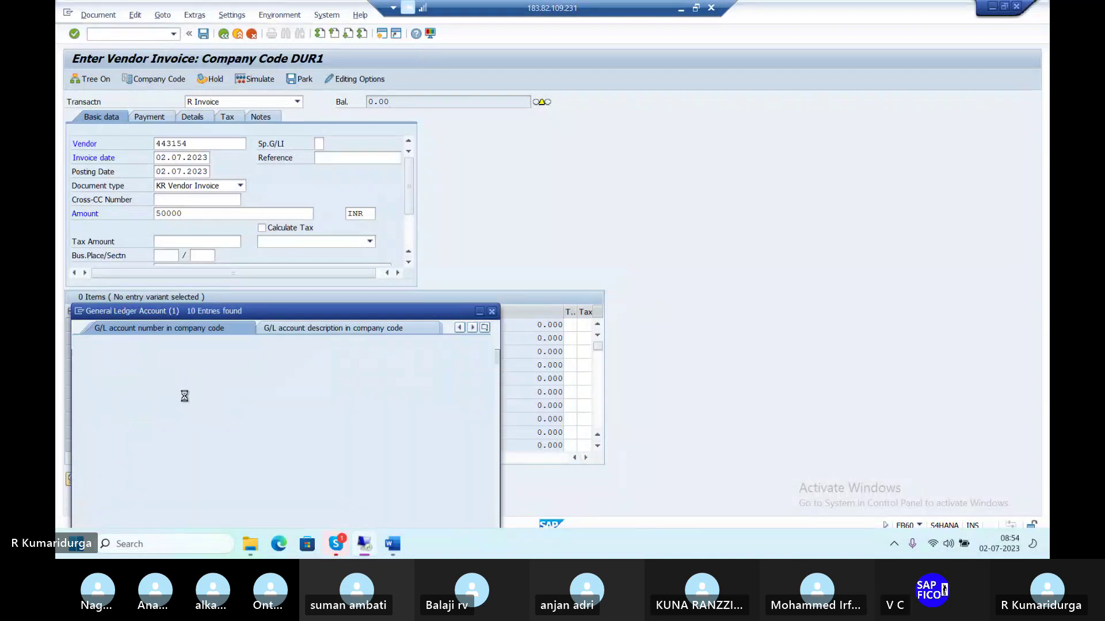
click(170, 113)
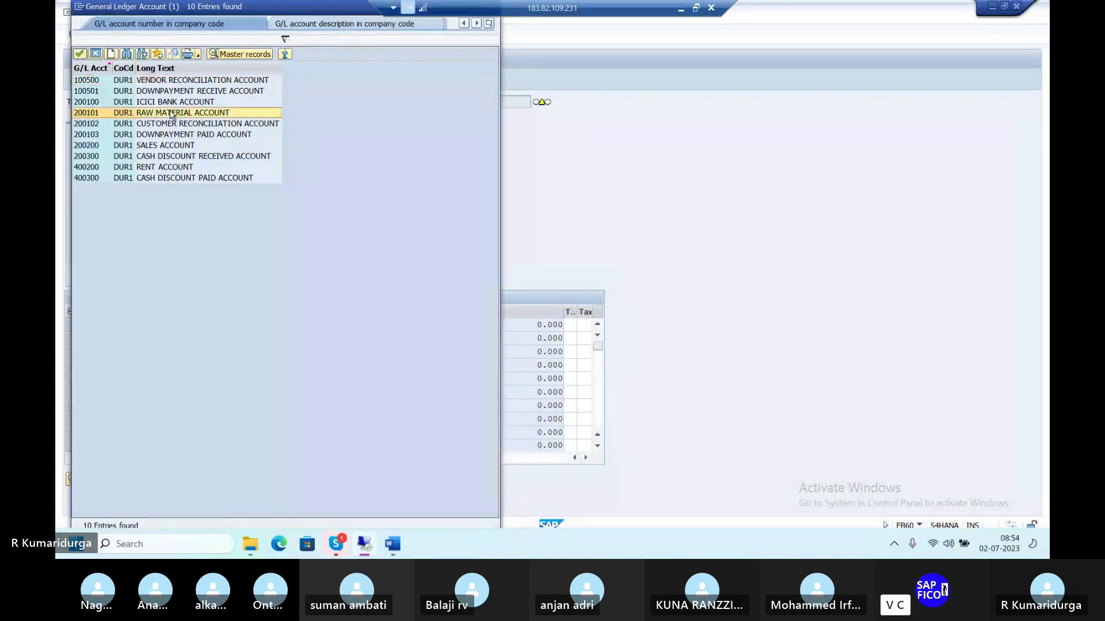
double_click(170, 113)
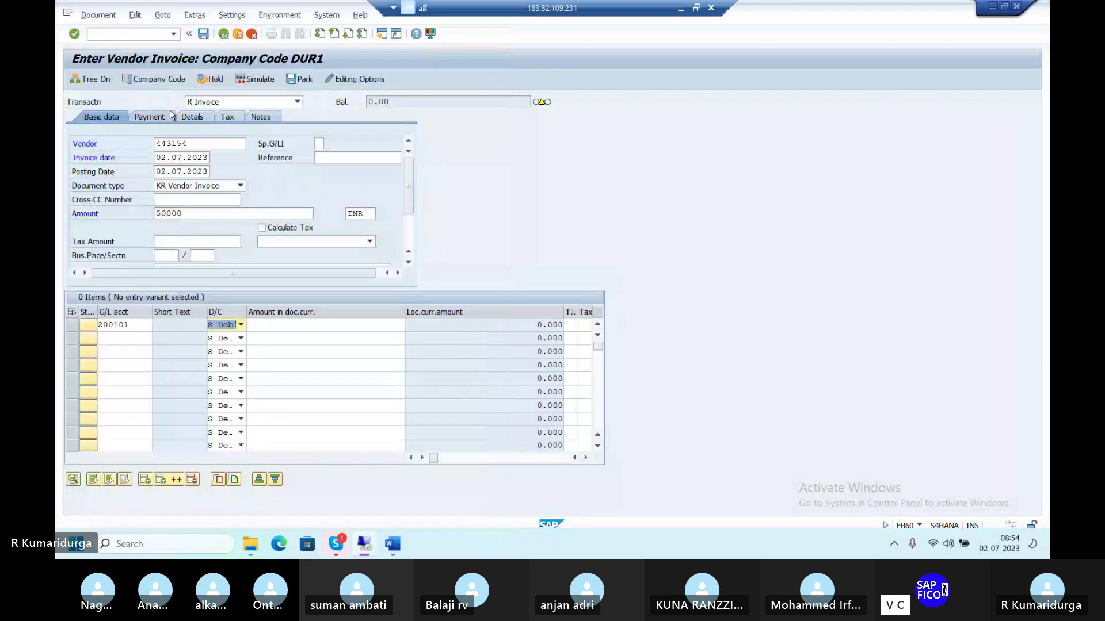
key(Tab)
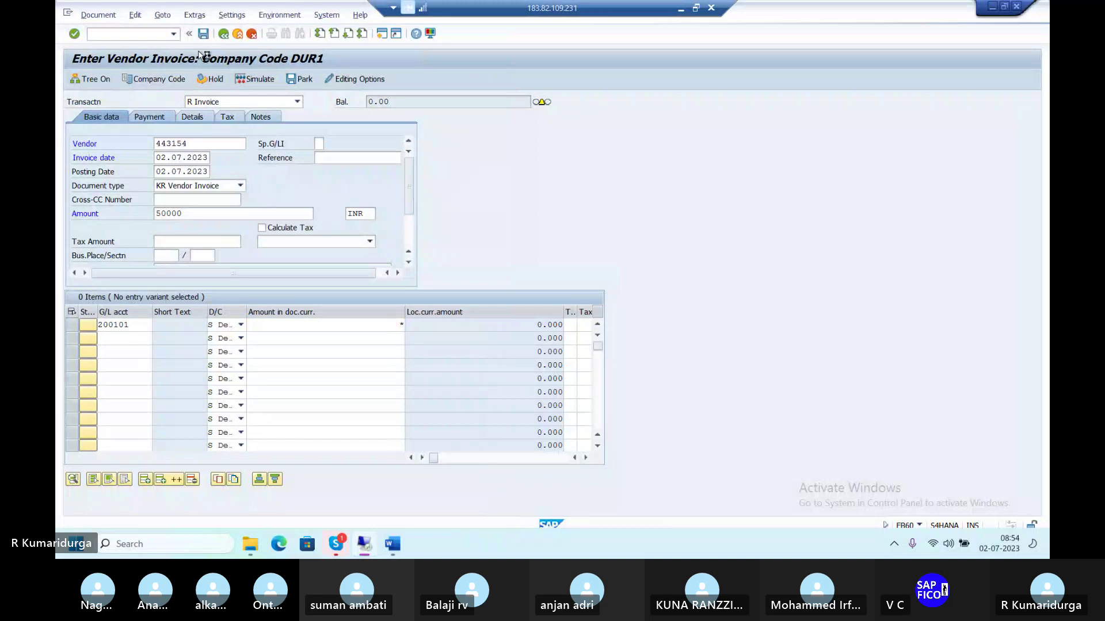
key(Return)
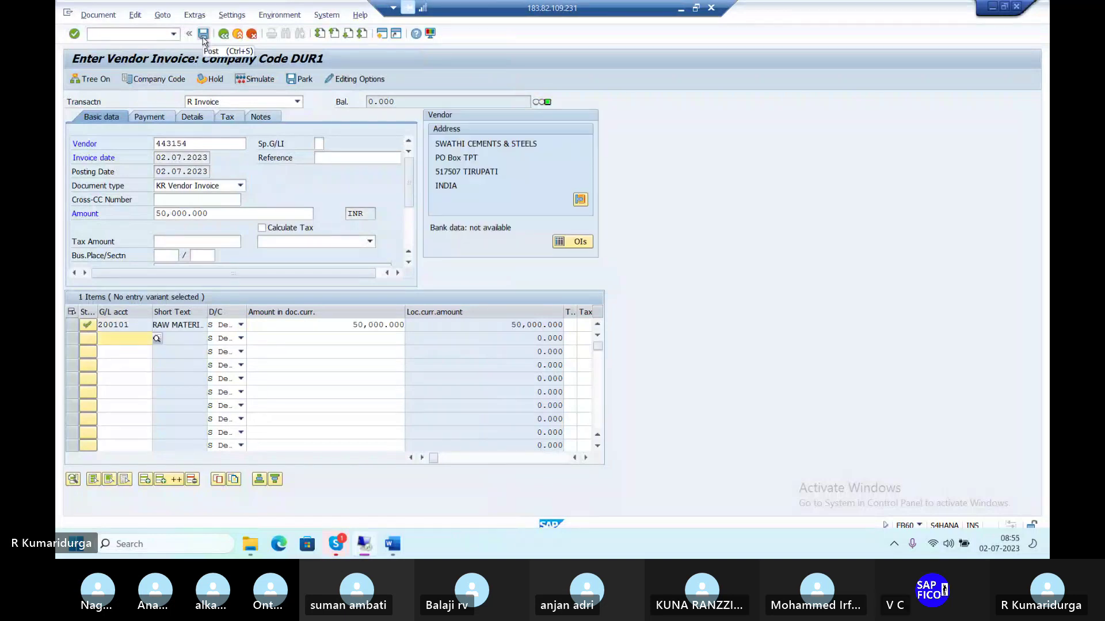
click(203, 35)
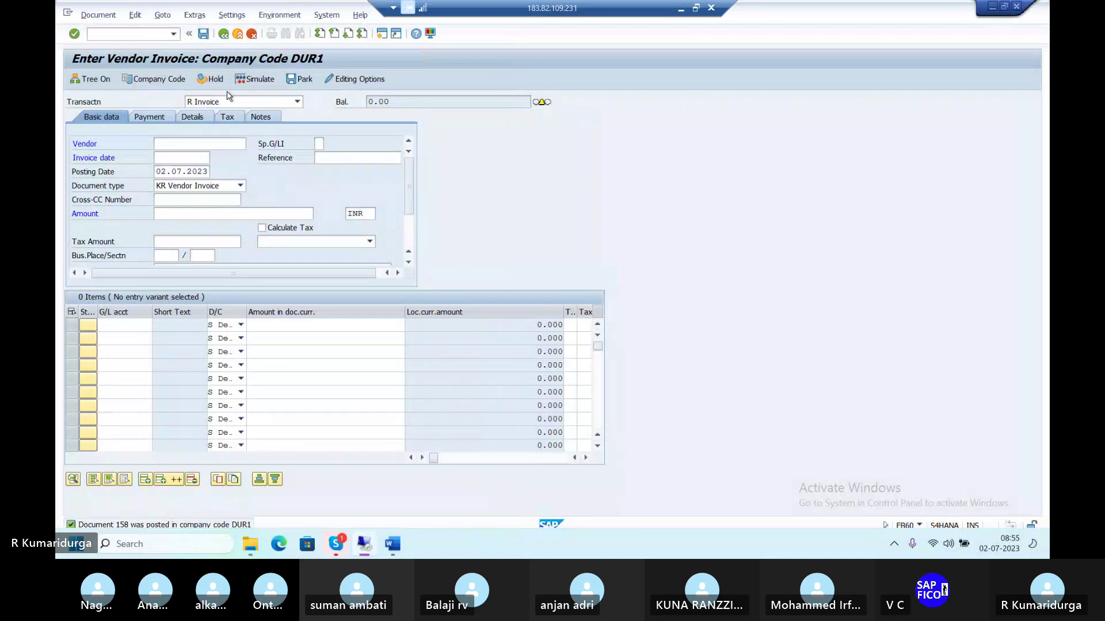
Fill in a new invoice header for vendor SWATHI CEMENTS & STEELS with invoice date 02.07.2023 and amount 60000.
key(F4)
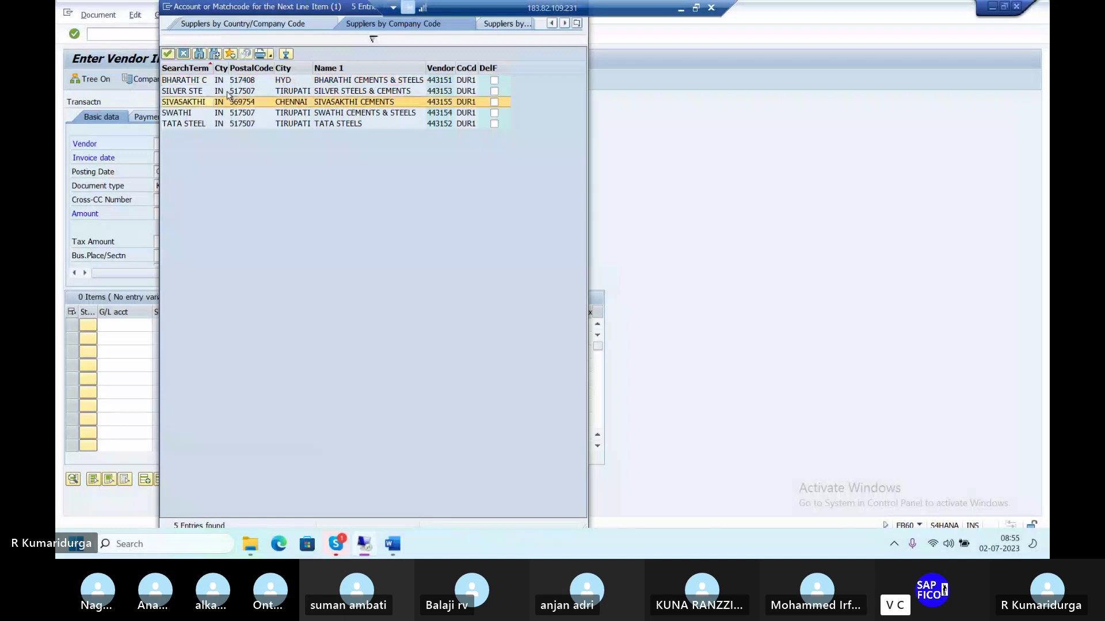
key(Escape)
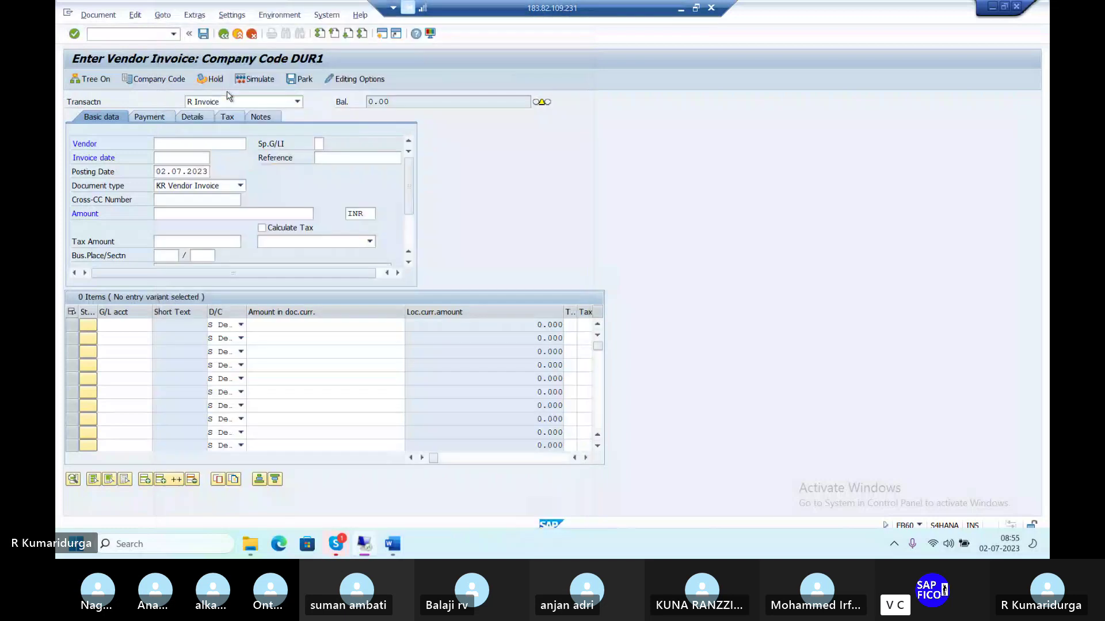
text(443154)
key(Tab)
click(188, 157)
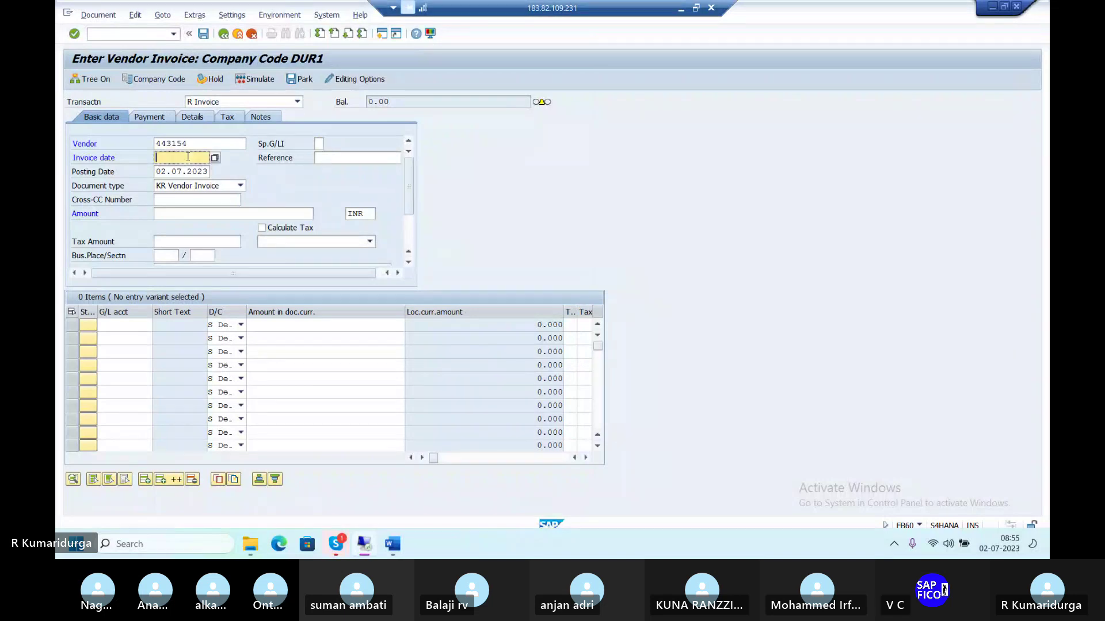
text(02.0.)
key(BackSpace)
text(7)
click(183, 169)
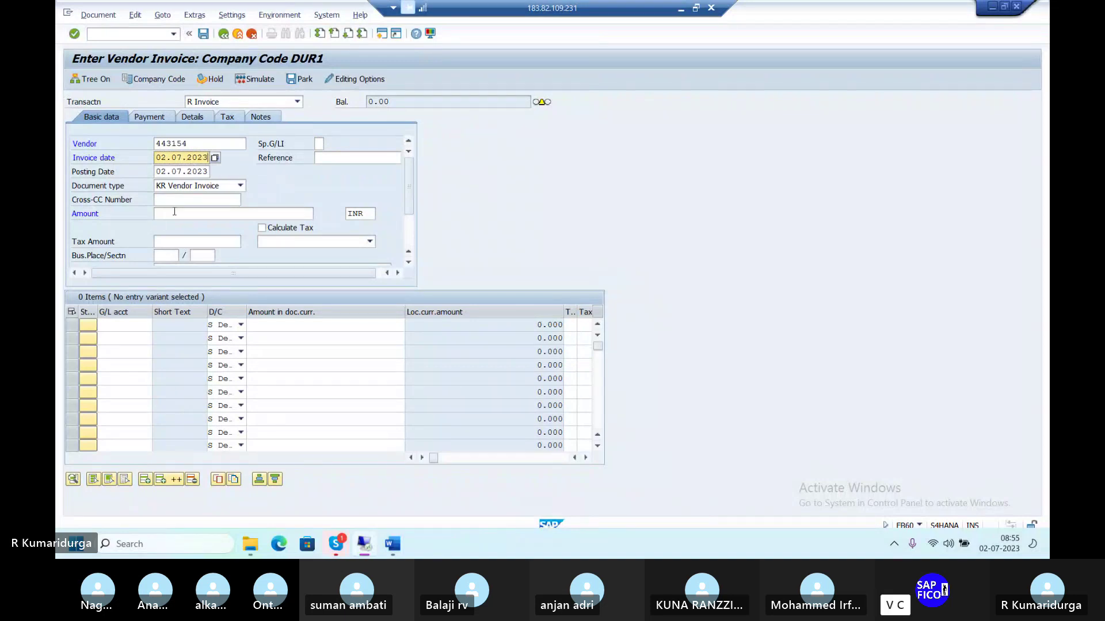
click(174, 214)
text(600)
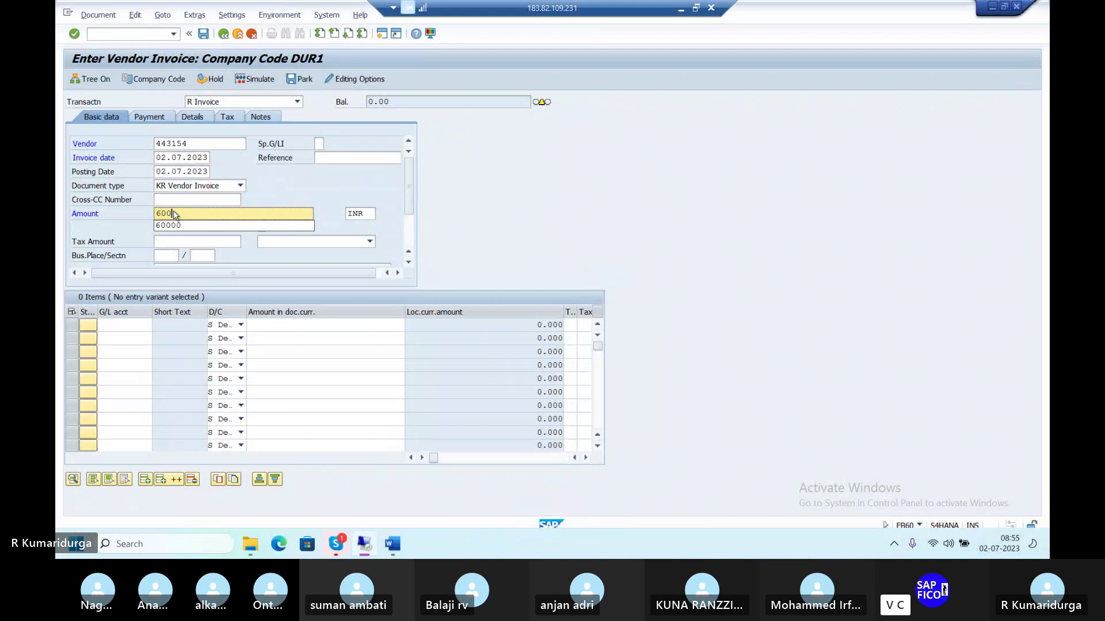
text(00)
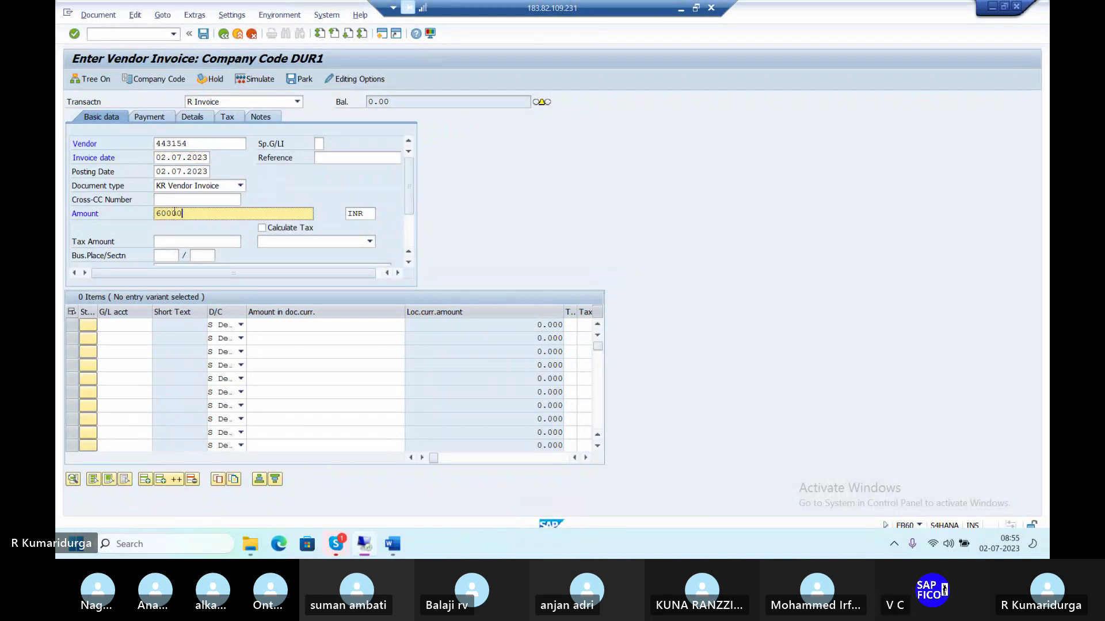
Assign RAW MATERIAL ACCOUNT as the G/L account of the first line item and post the 60,000 invoice.
click(127, 326)
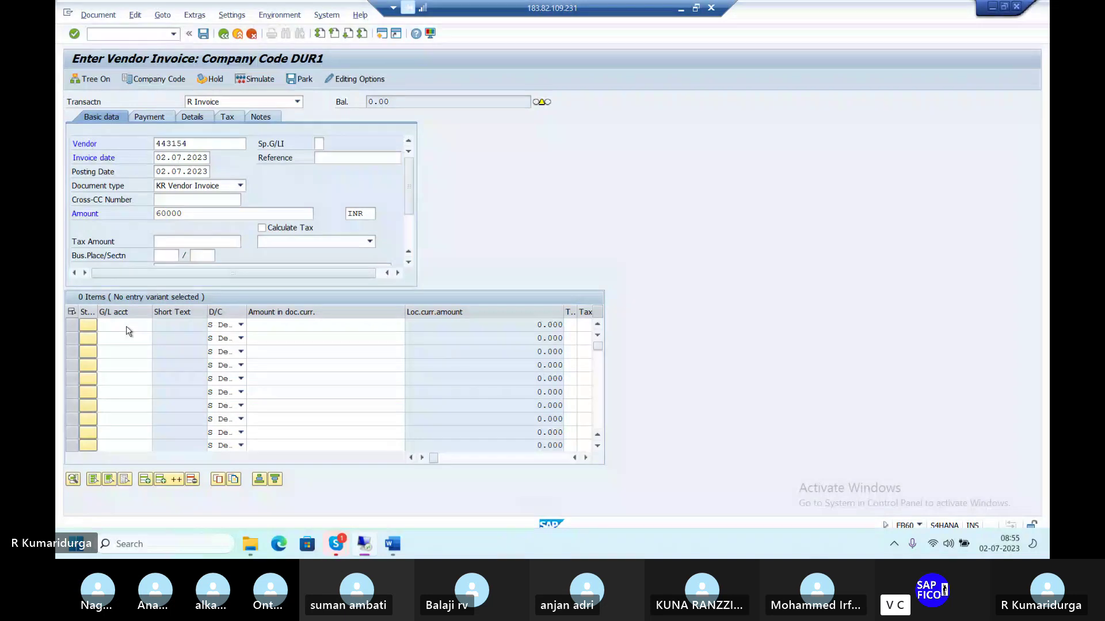
key(Return)
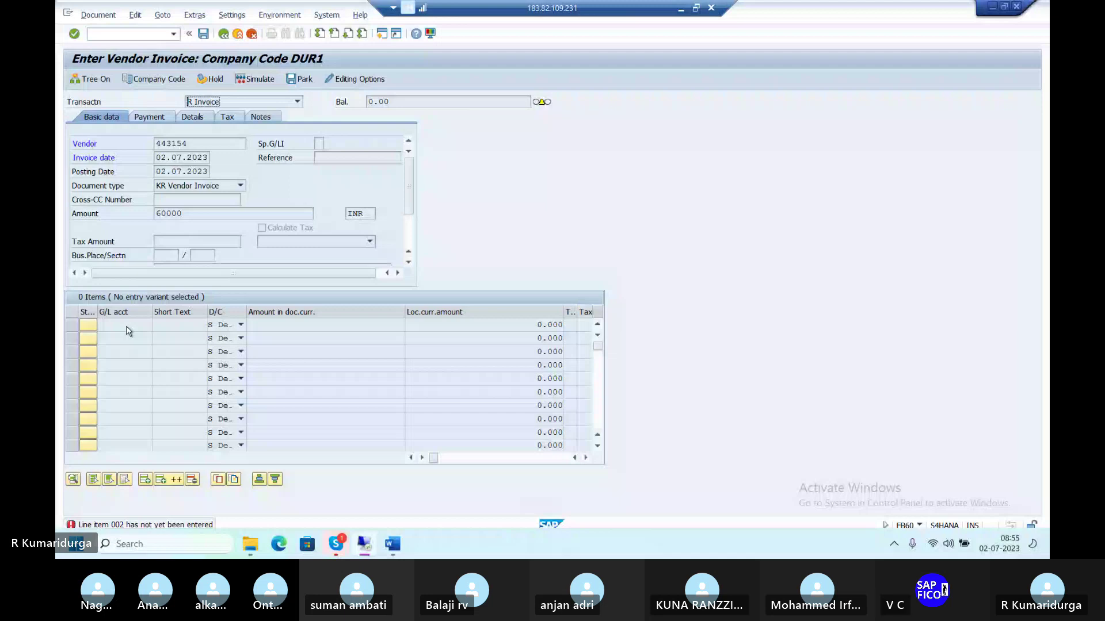
click(127, 326)
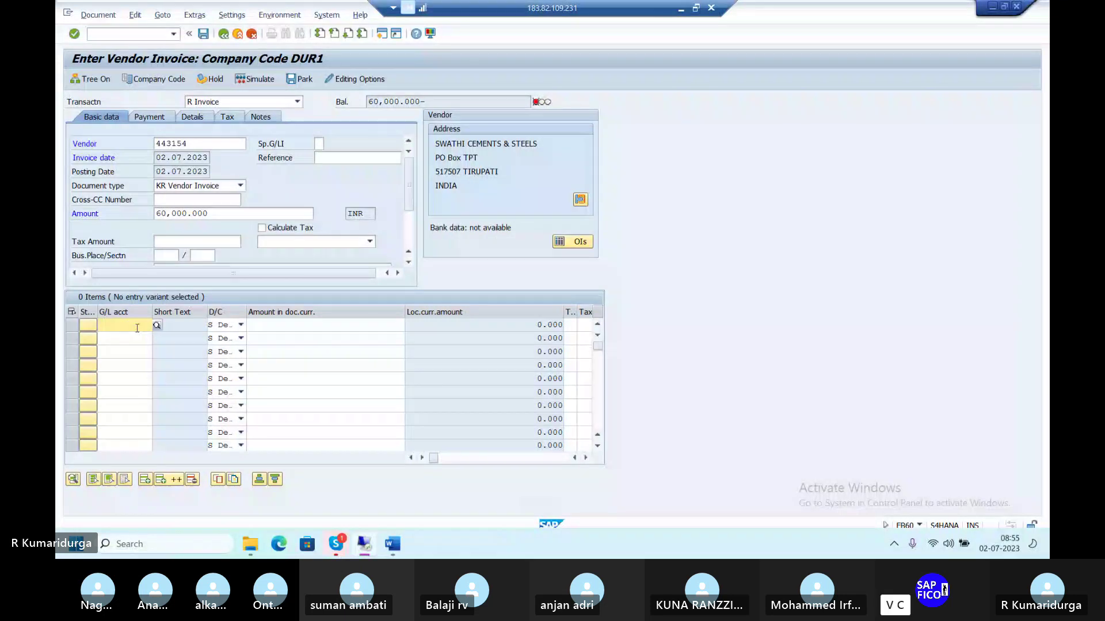
click(159, 329)
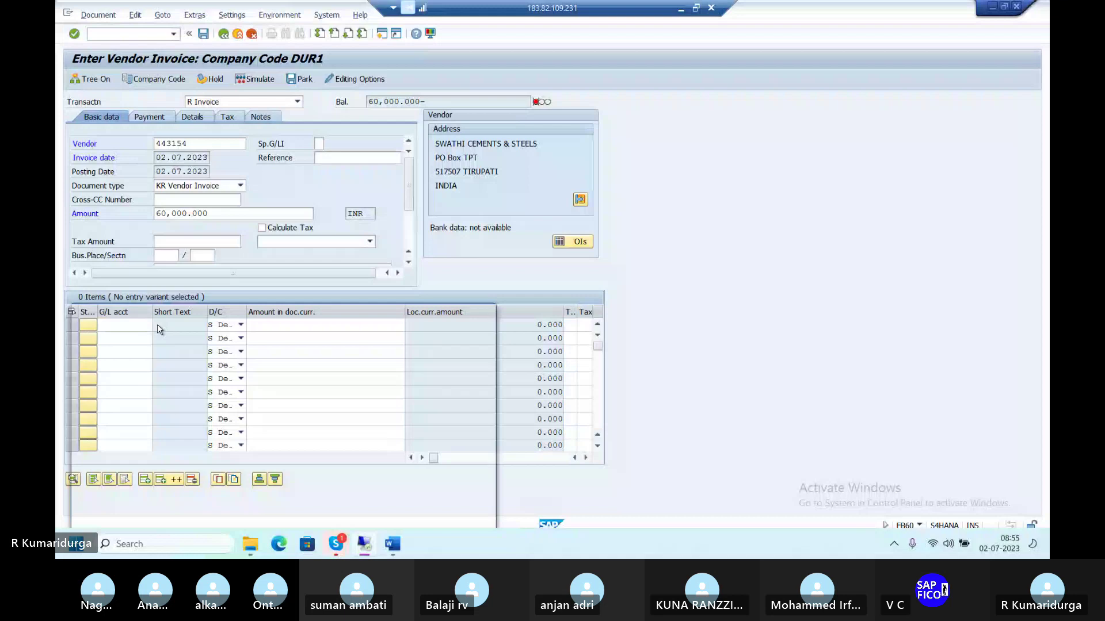
key(F4)
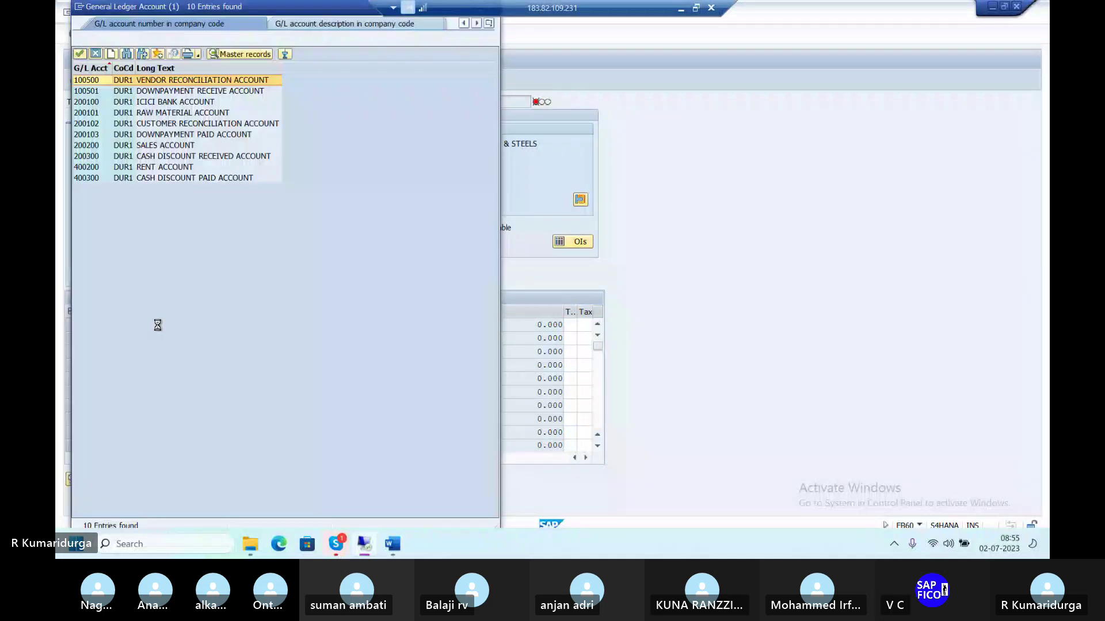
key(Down)
key(Down)
key(Down)
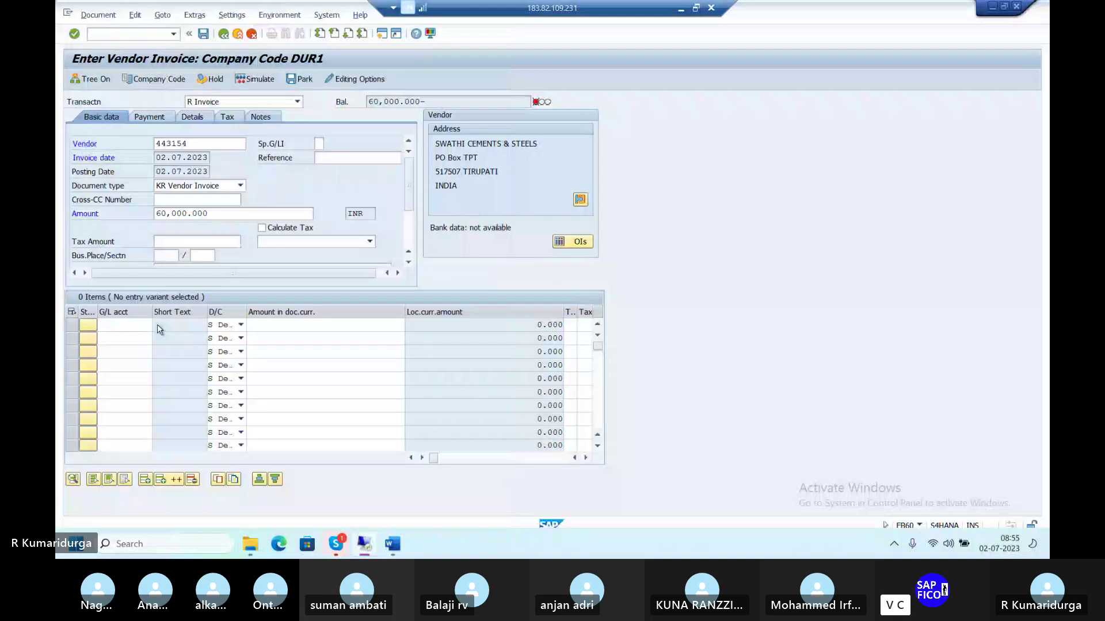
key(Escape)
Fill in another invoice header for vendor SWATHI CEMENTS & STEELS with invoice date 02.07.2023 and amount 70000.
key(F4)
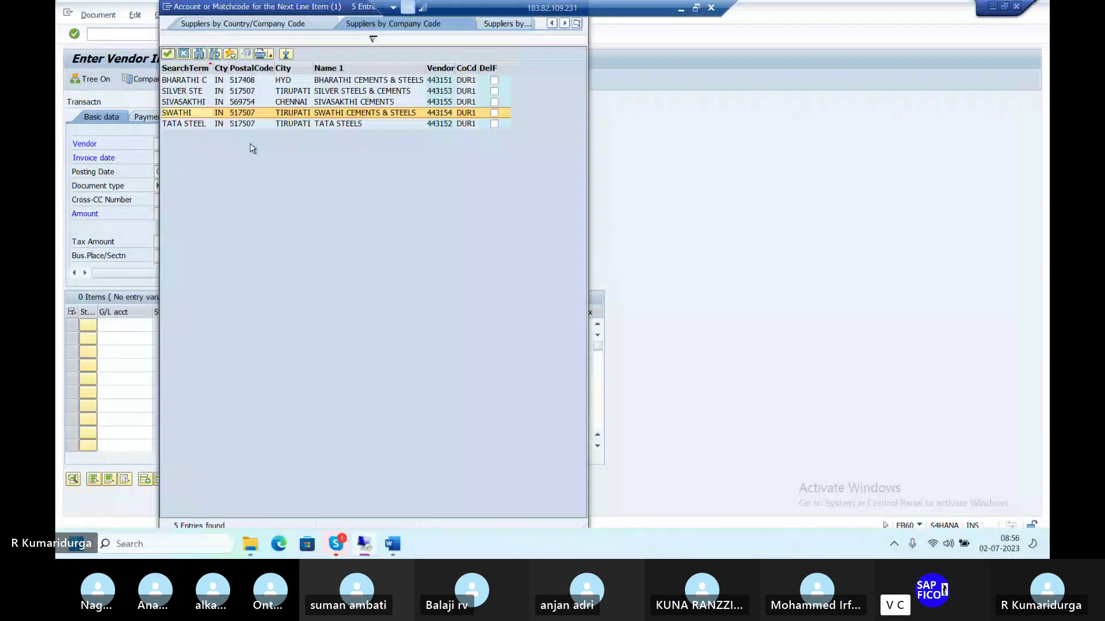
key(Escape)
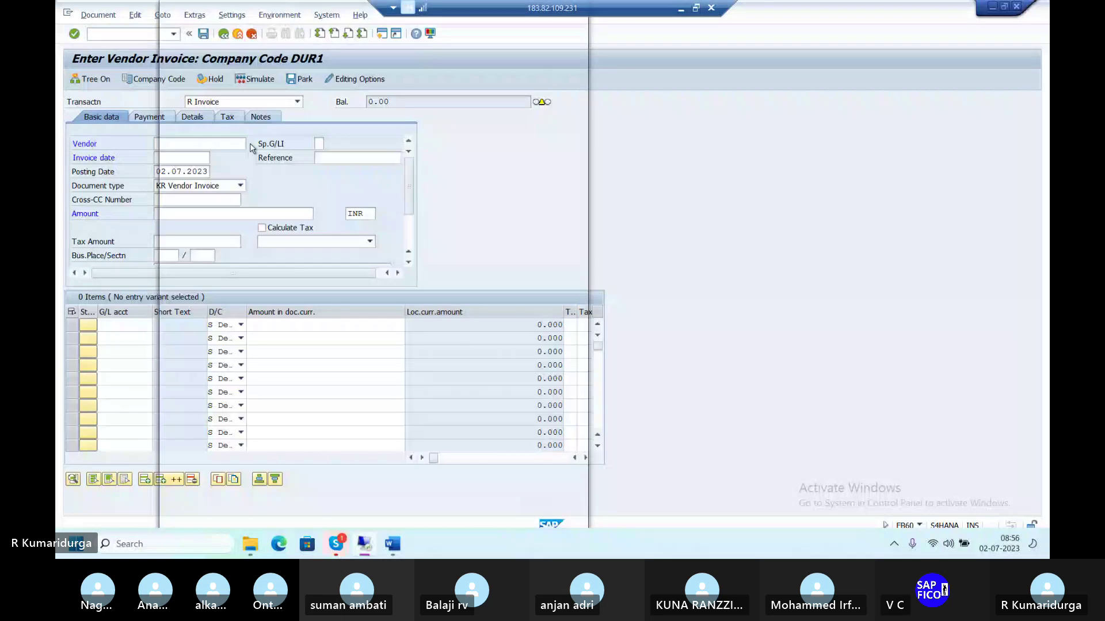
text(443154)
click(183, 158)
text(02.07.)
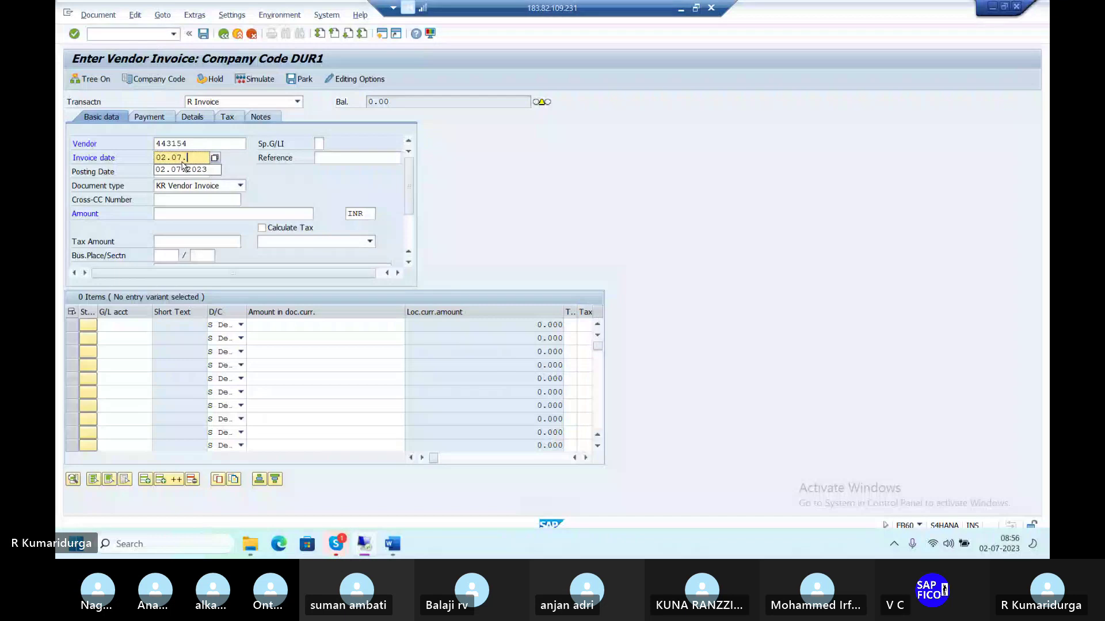
click(183, 167)
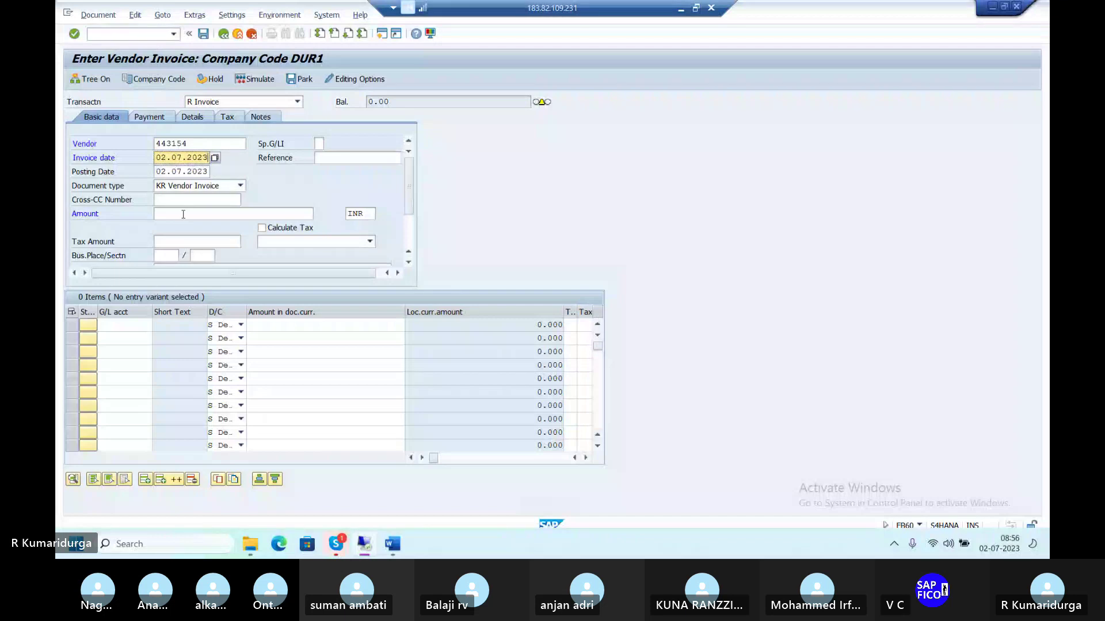
click(183, 214)
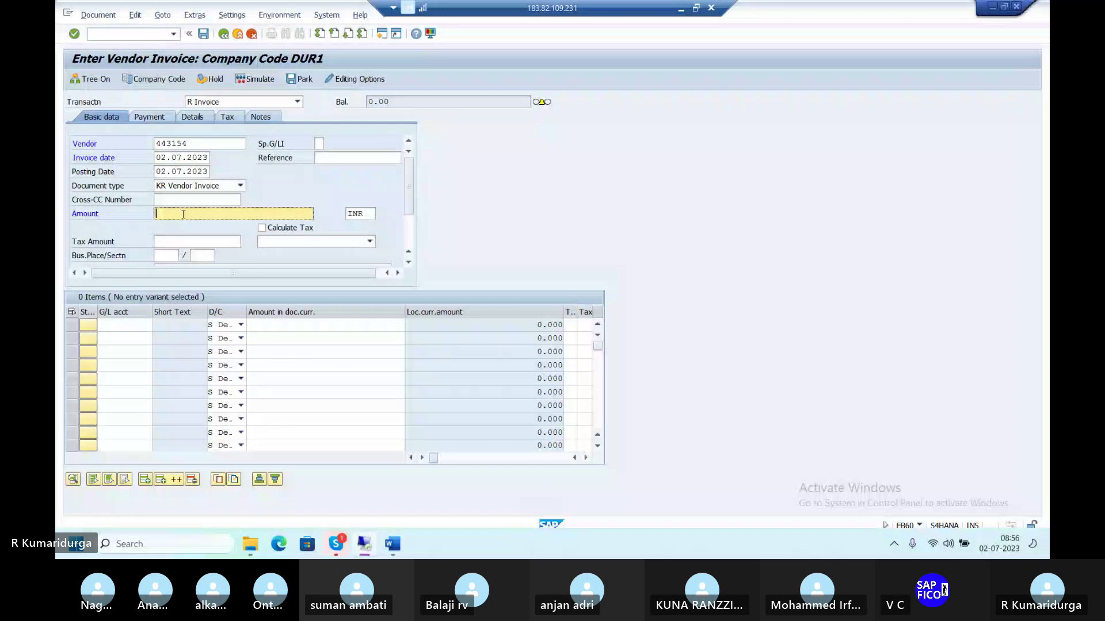
text(70000)
Enter a first line item debiting RAW MATERIAL ACCOUNT with 70000 and post the invoice.
click(118, 324)
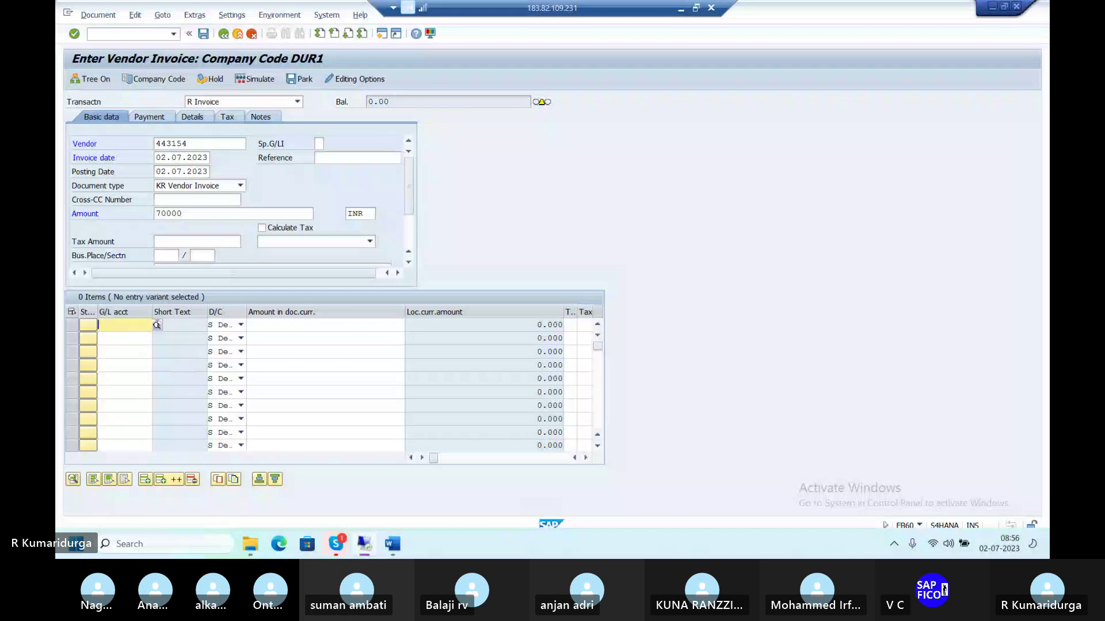
text(200101)
key(Tab)
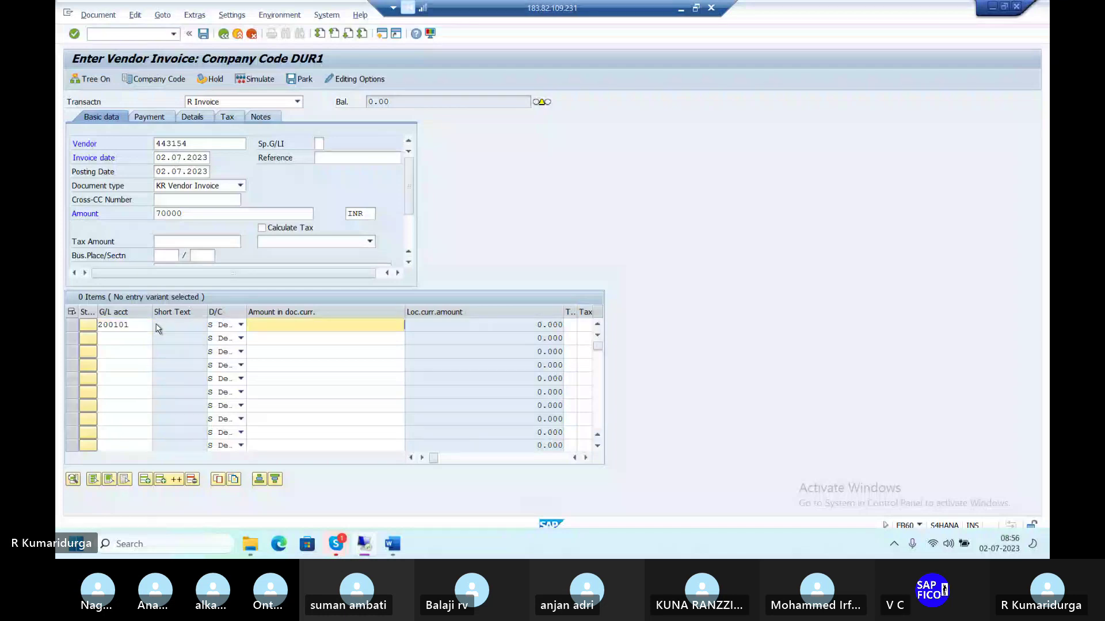
text(70000)
key(Return)
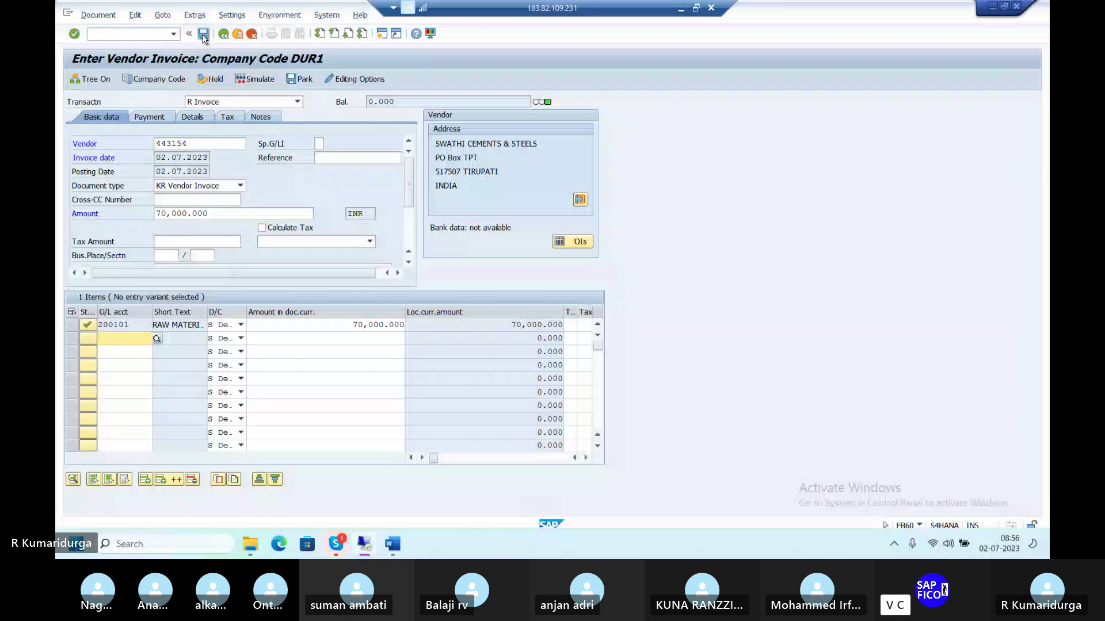
click(203, 34)
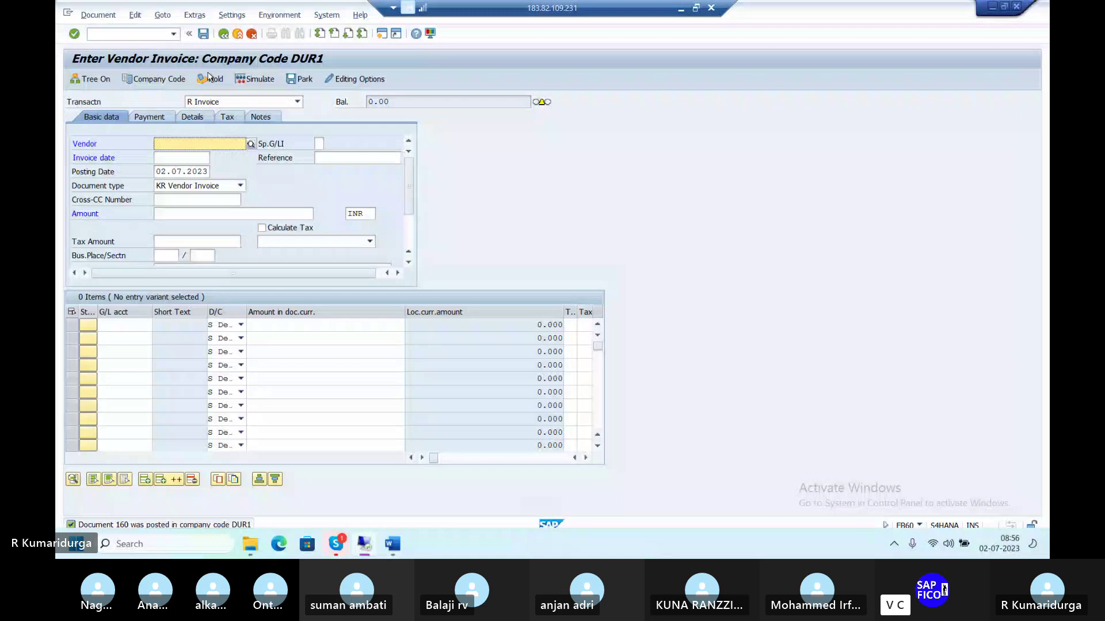
Fill in a new invoice header for vendor SIVASAKTHI CEMENTS with invoice date 02.07.2023 and amount 80000.
key(F4)
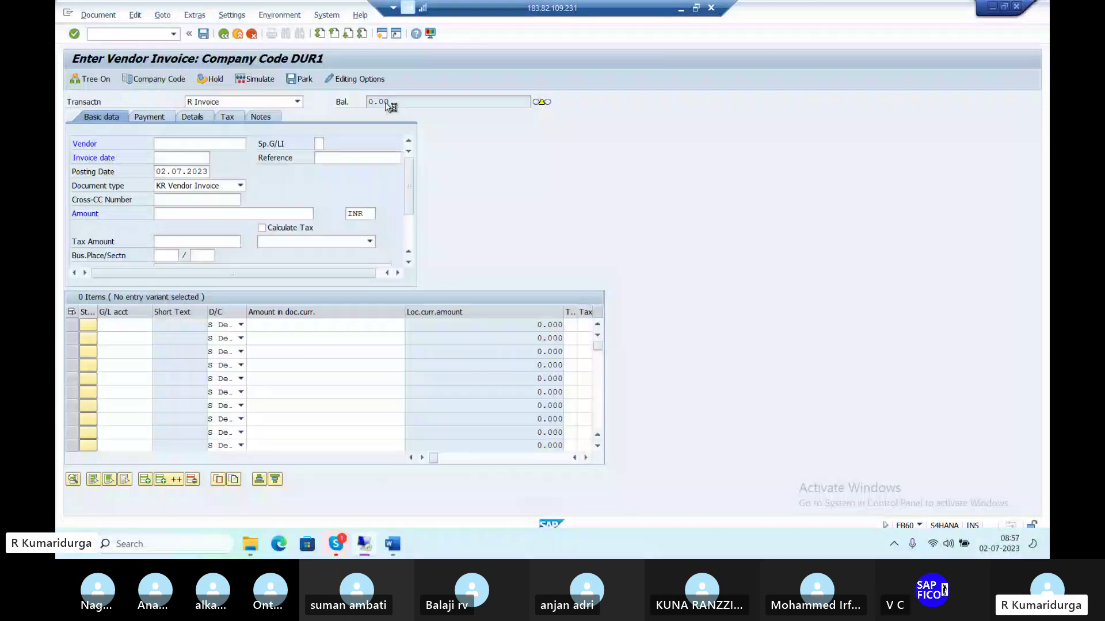
click(179, 158)
text(02.07.20)
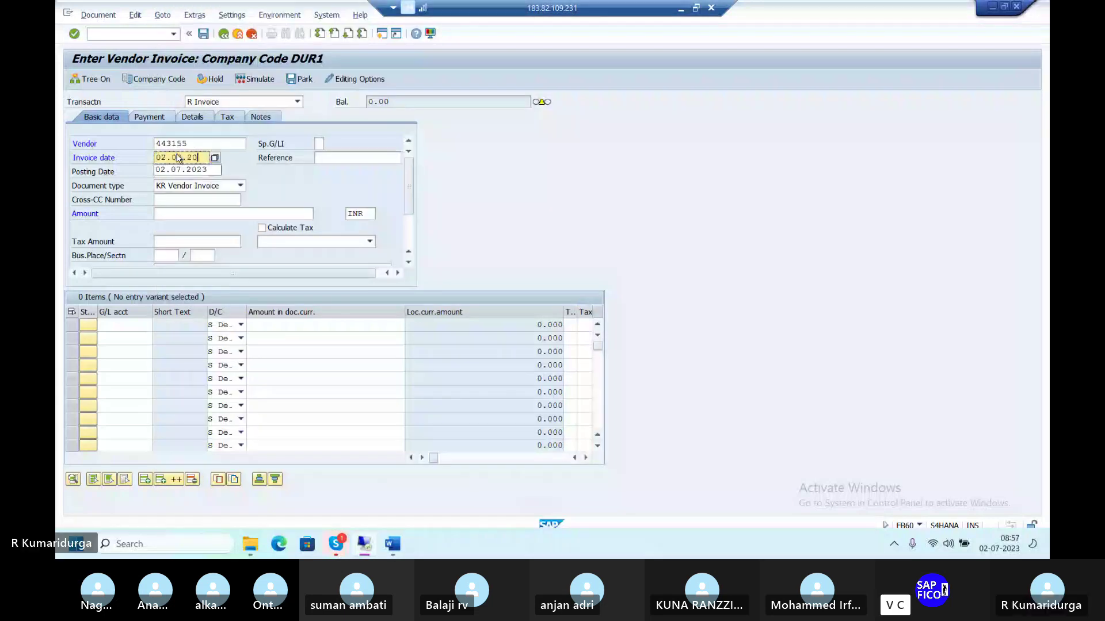
text(23)
key(Return)
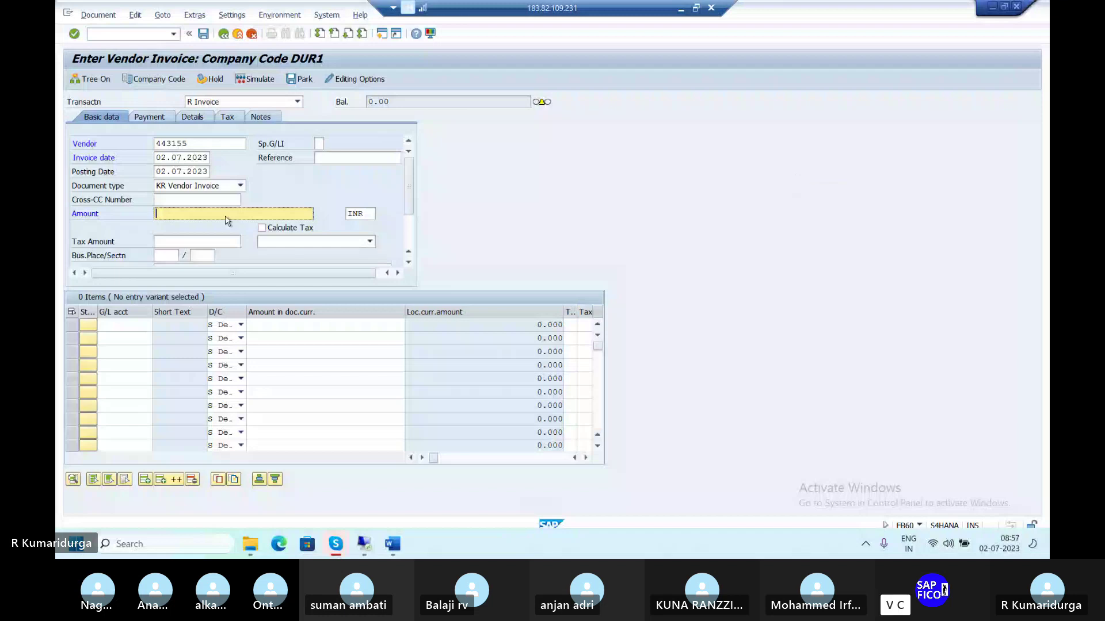
text(80000)
click(131, 327)
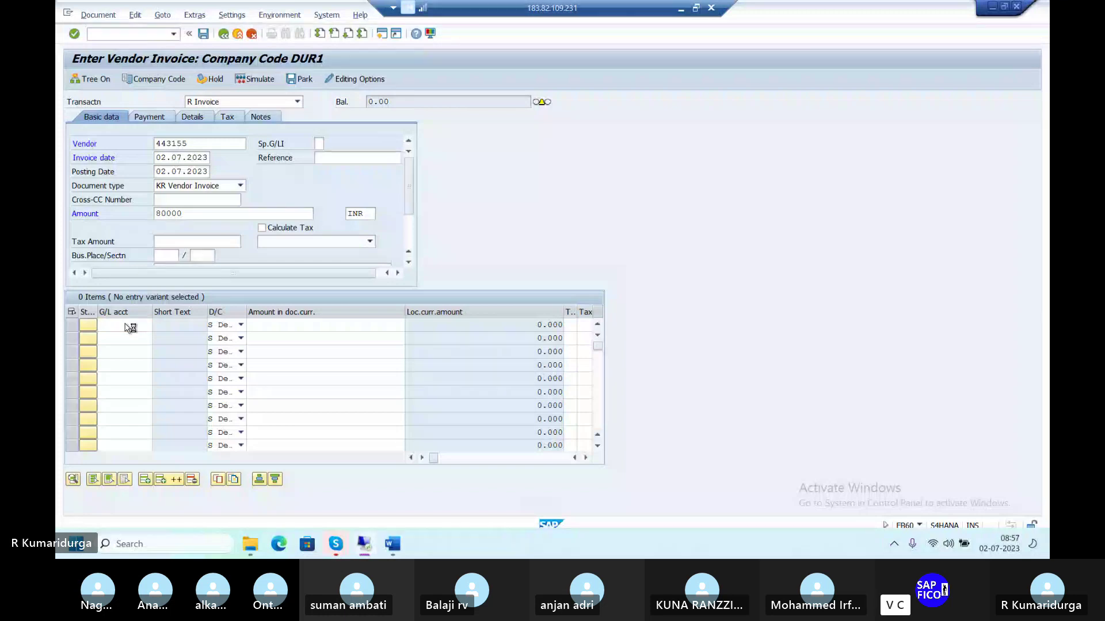
Assign RAW MATERIAL ACCOUNT to the first line item with a debit of 80000 and post the invoice.
click(131, 327)
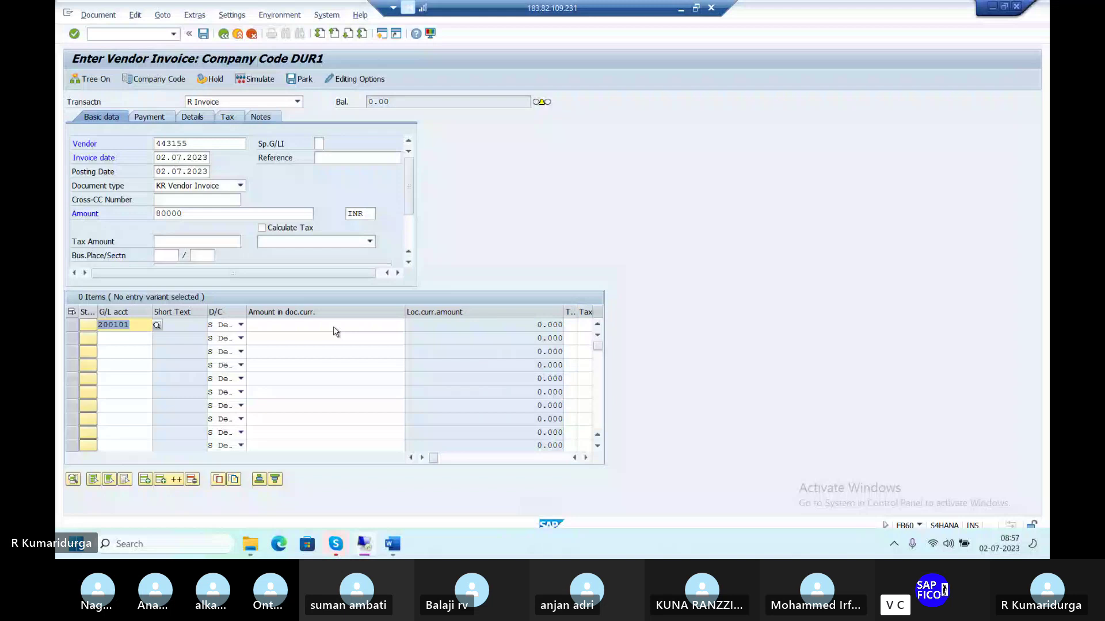
key(Return)
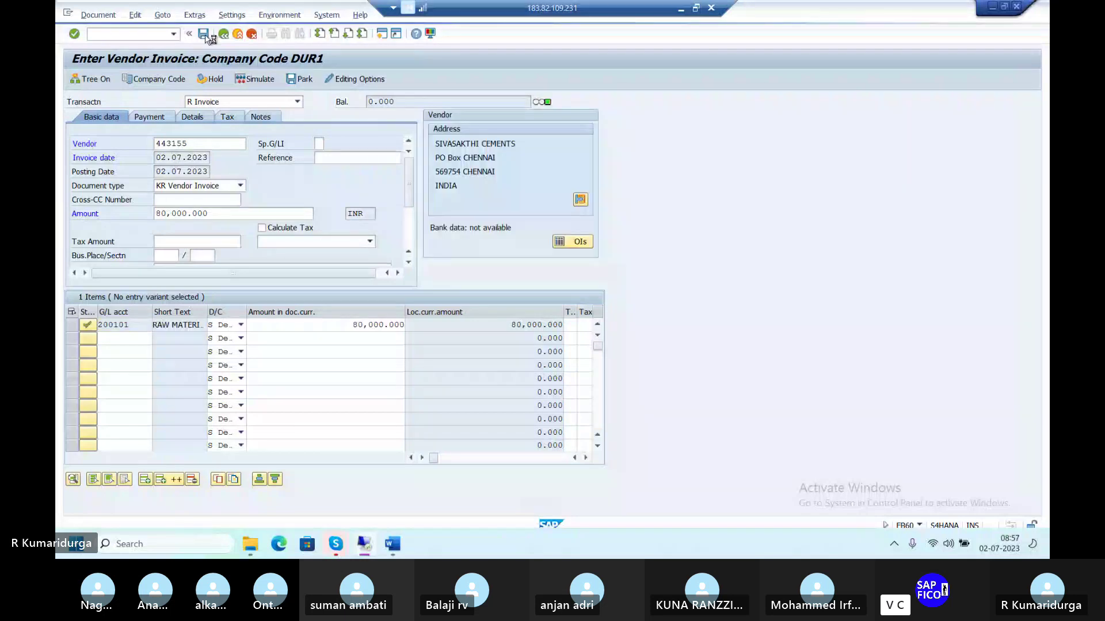
click(203, 34)
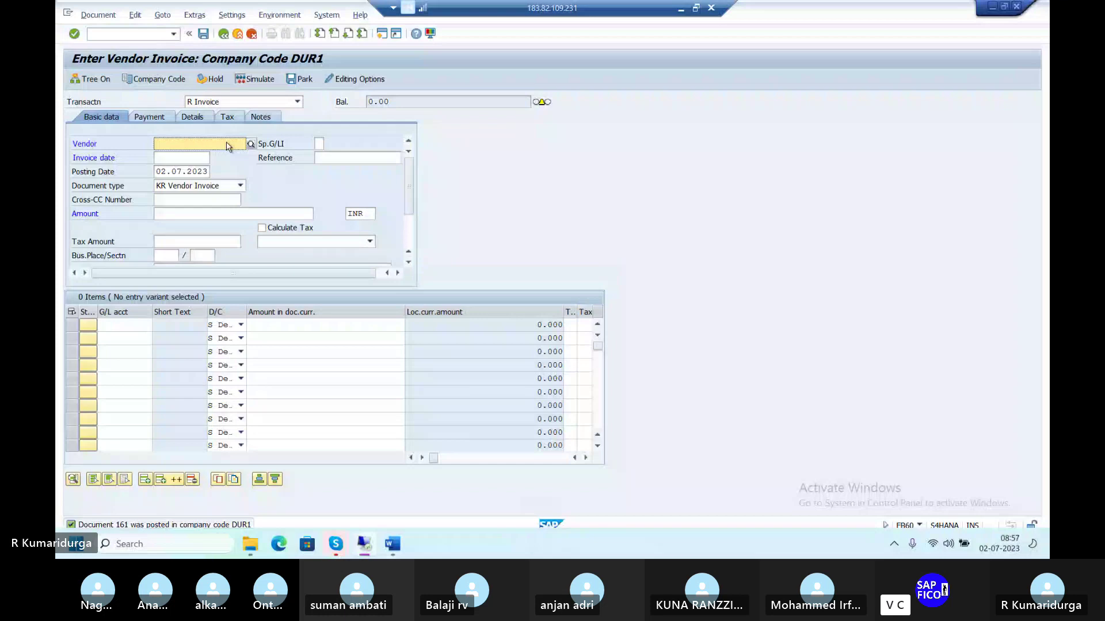
Fill in another invoice header for vendor SIVASAKTHI CEMENTS with invoice date 02.07.2023 and amount 90000.
key(F4)
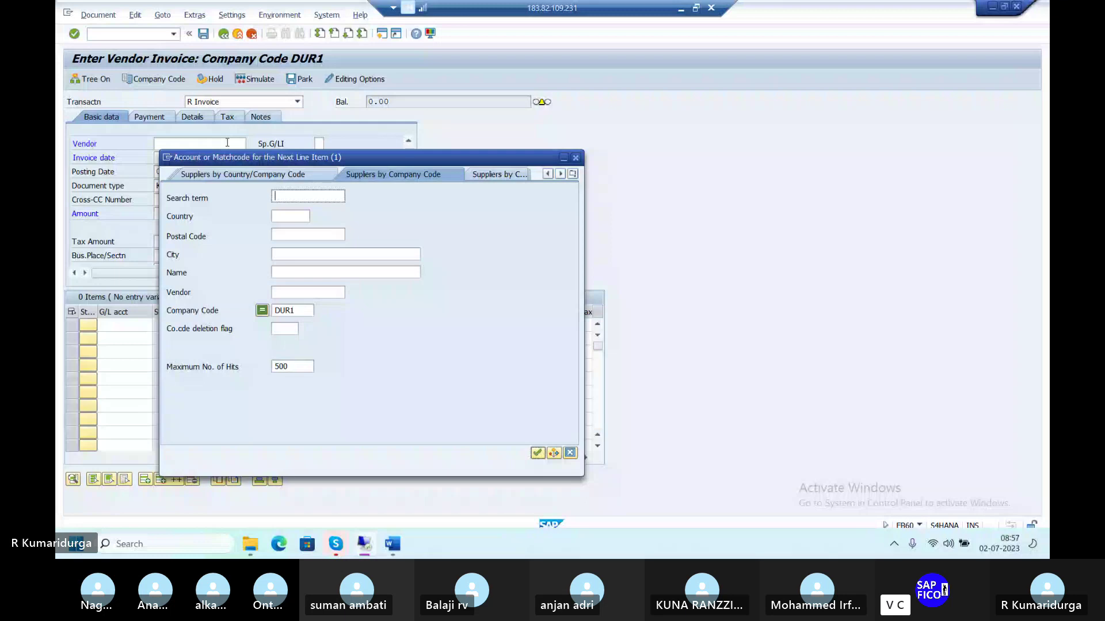
key(Return)
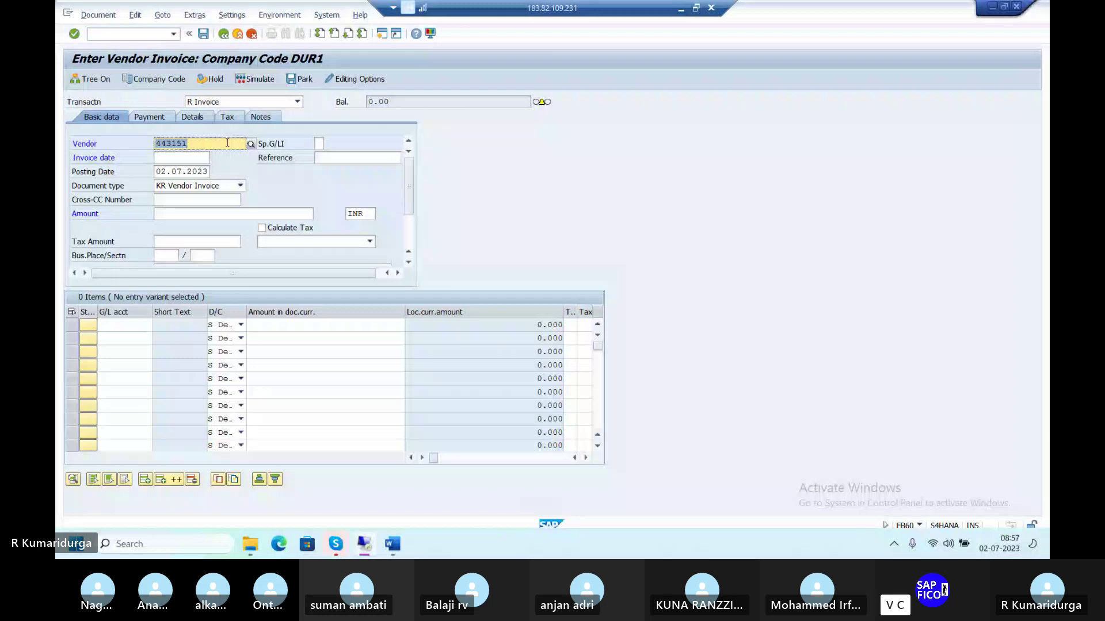
text(443155)
click(179, 158)
text(02.07.2023)
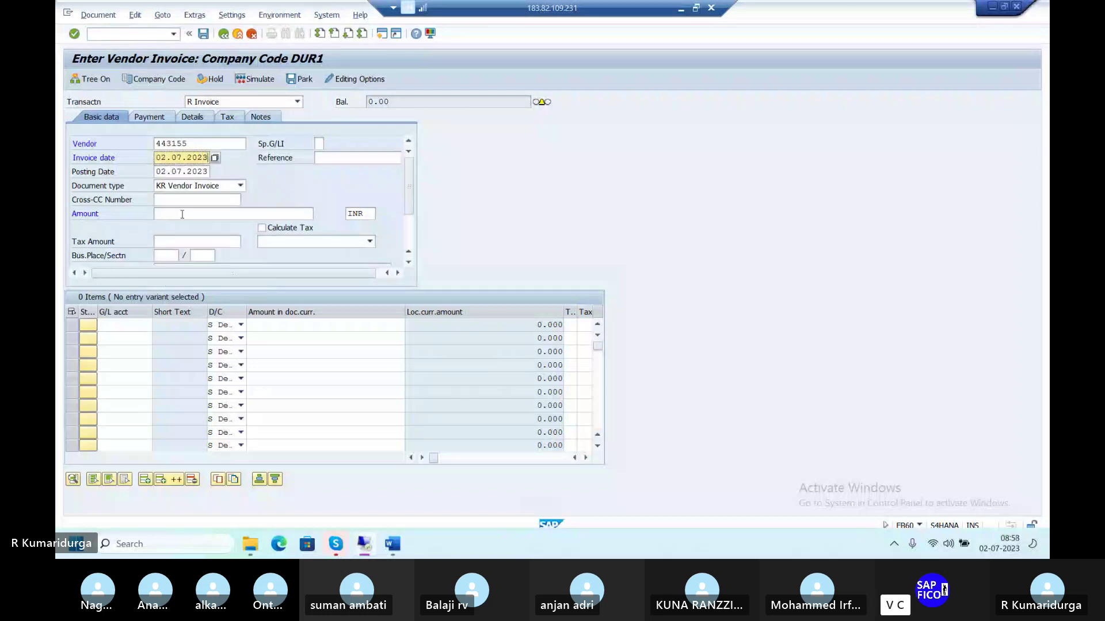
click(181, 215)
text(90000)
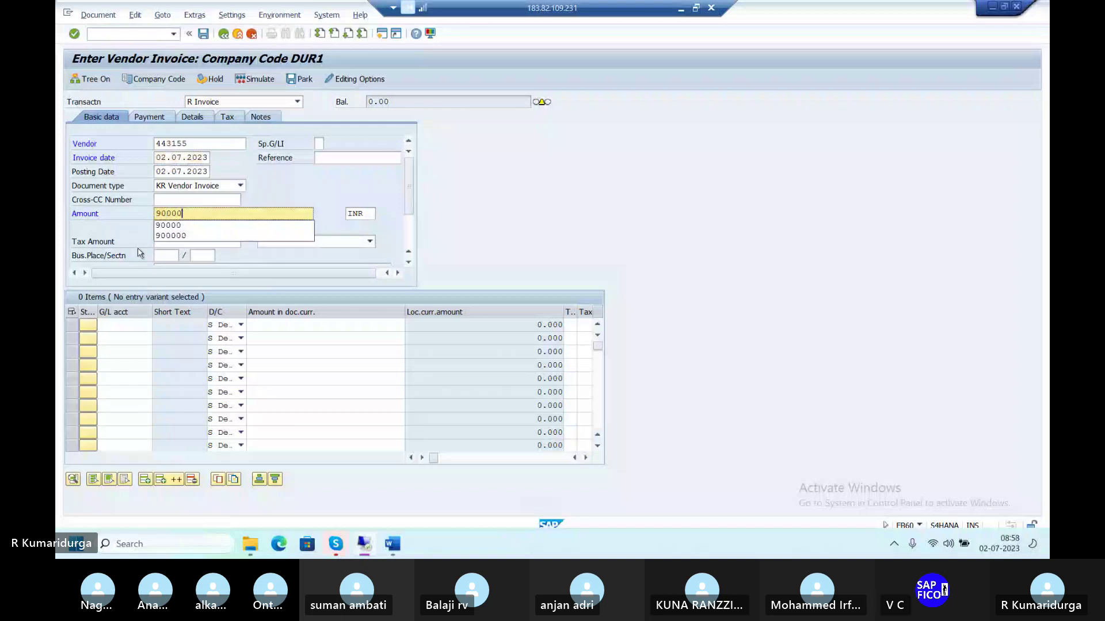
key(Down)
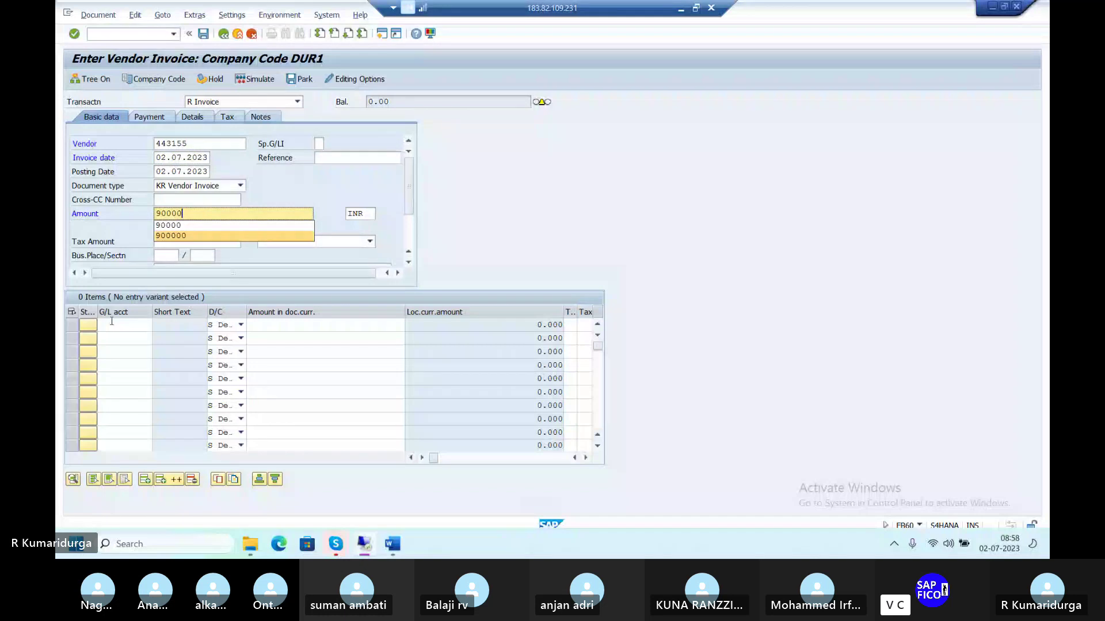
Enter a first line item debiting RAW MATERIAL ACCOUNT with 90000 and post the invoice.
click(112, 323)
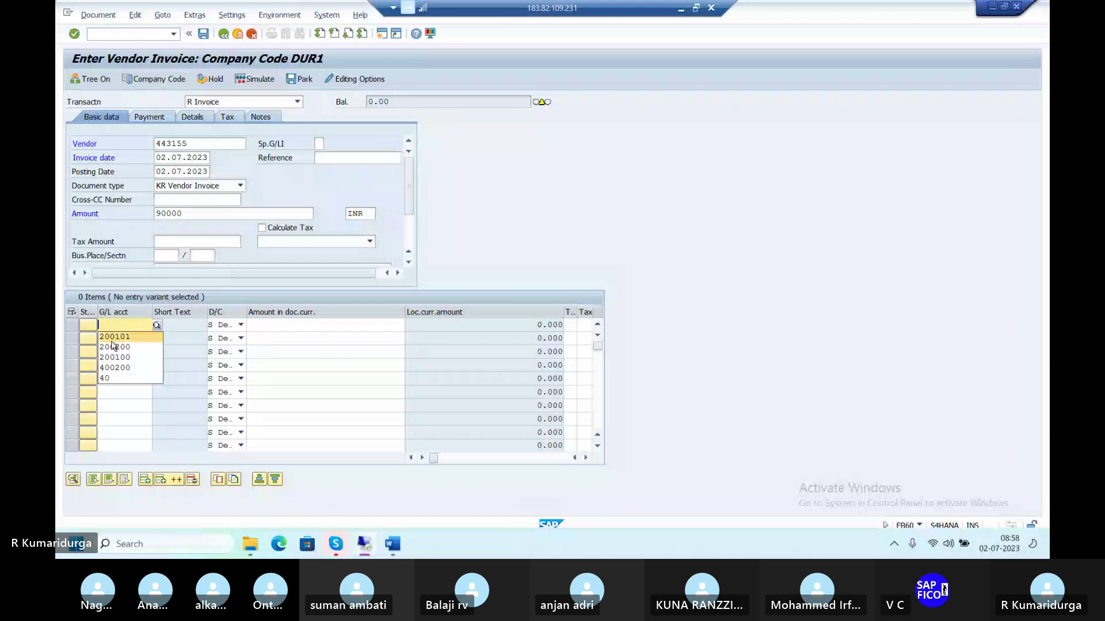
click(112, 340)
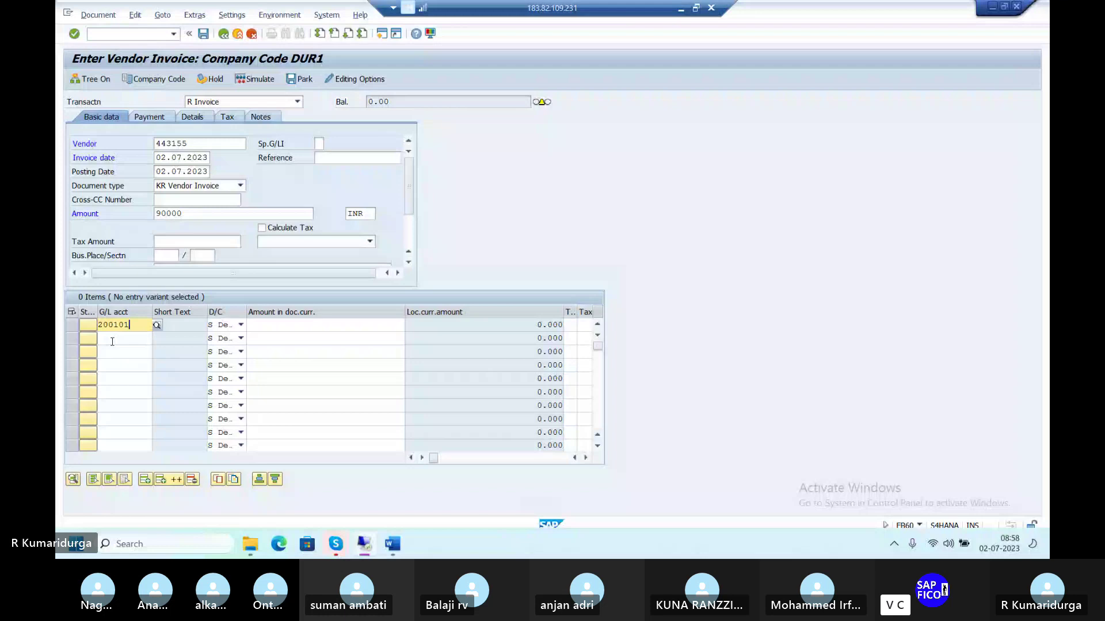
key(Return)
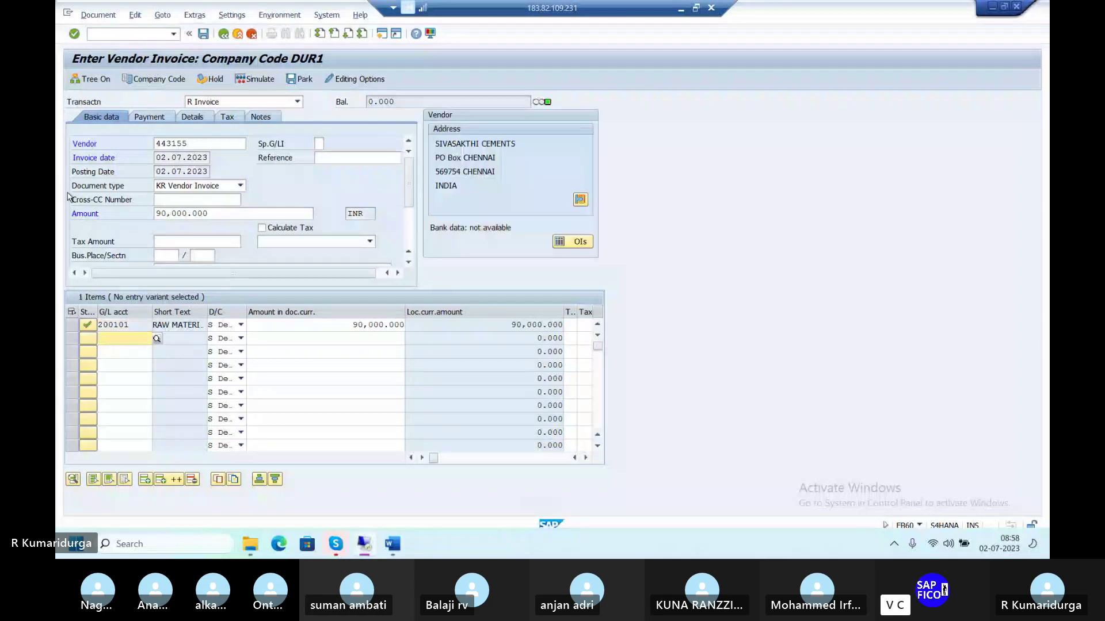
click(205, 36)
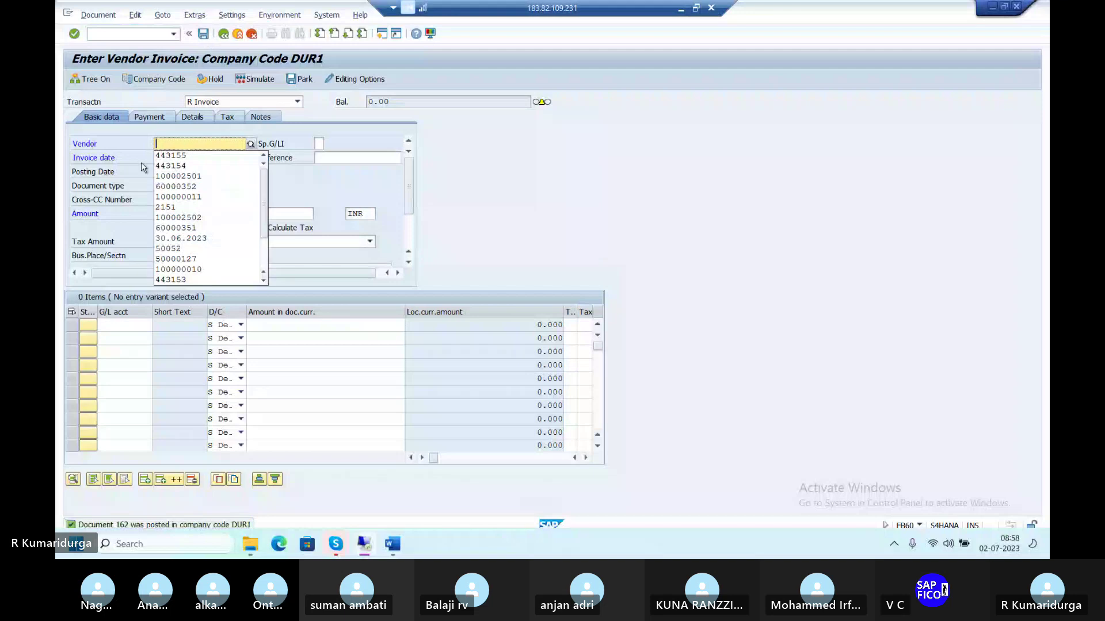
Fill in a further invoice header for vendor SIVASAKTHI CEMENTS with invoice date 02.07.2023 and amount 100000.
click(171, 155)
key(Tab)
text(02.07.2023)
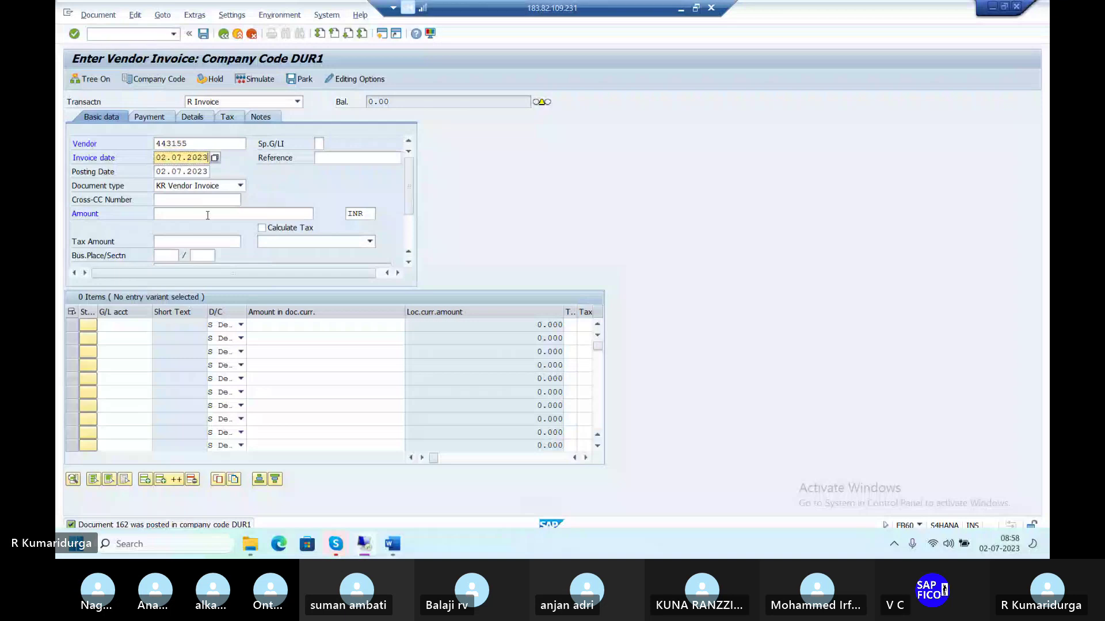
click(207, 215)
text(100000)
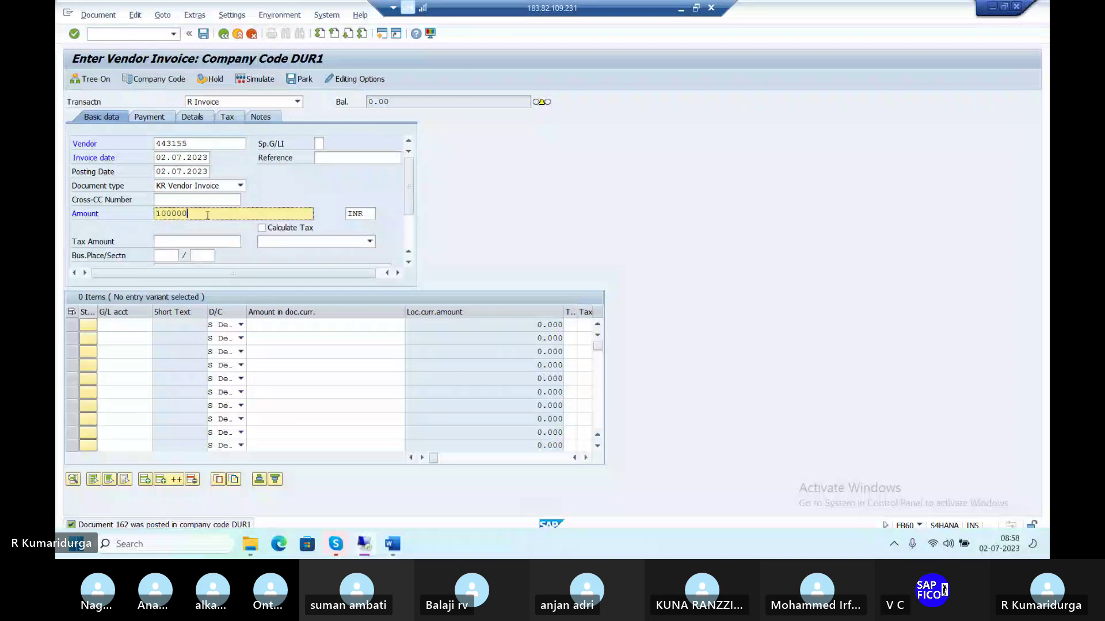
Enter a first line item debiting RAW MATERIAL ACCOUNT with 100000 and post the invoice.
click(123, 322)
text(200101)
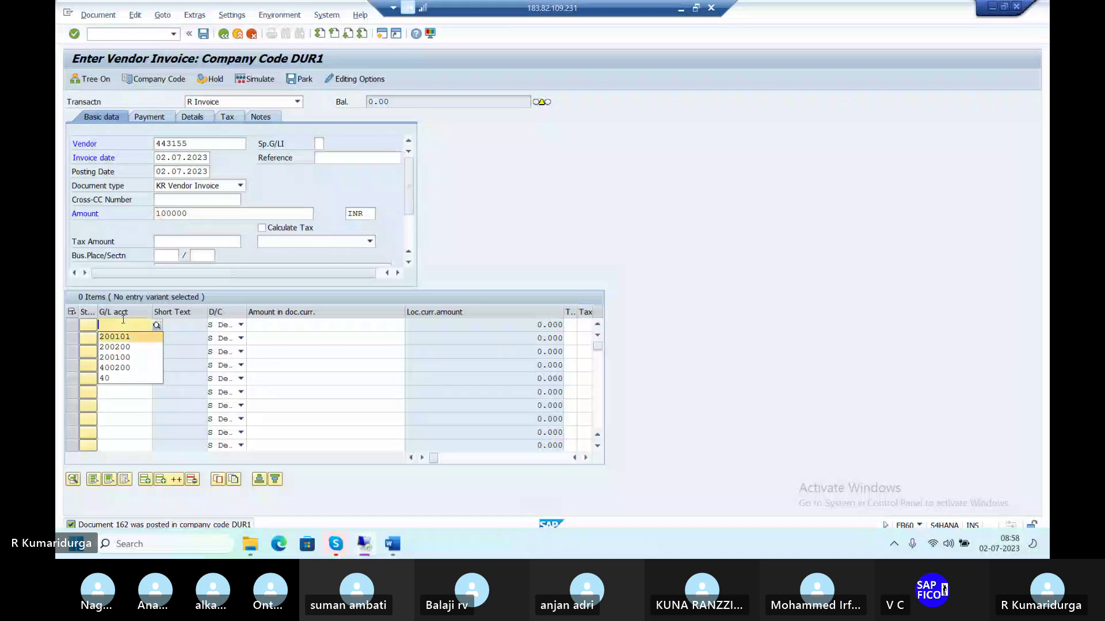
click(273, 326)
text(100000)
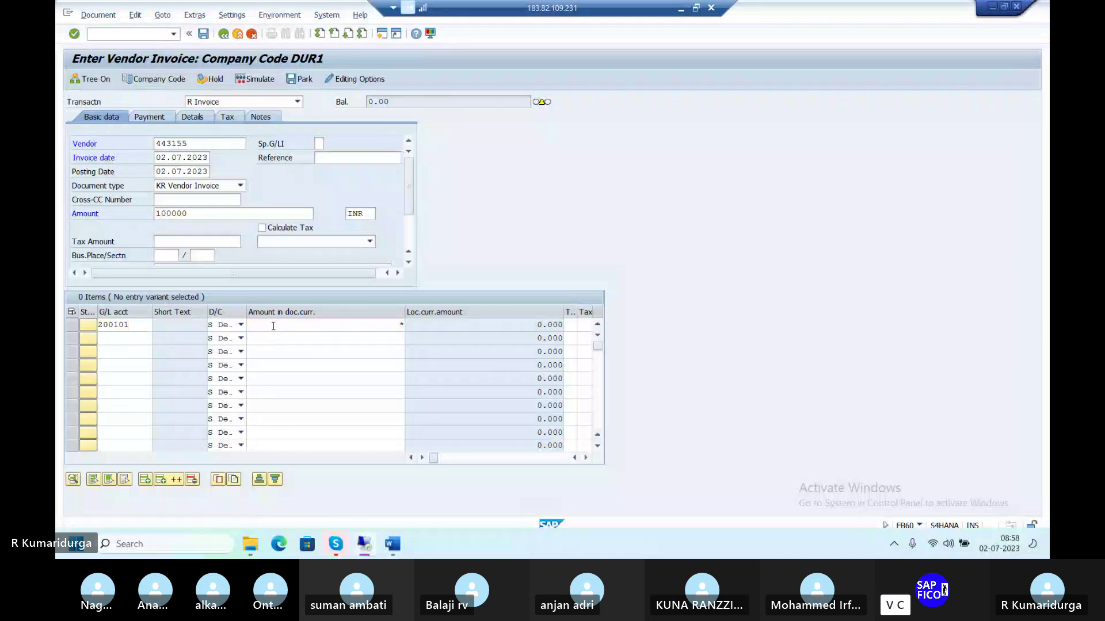
key(Return)
click(206, 36)
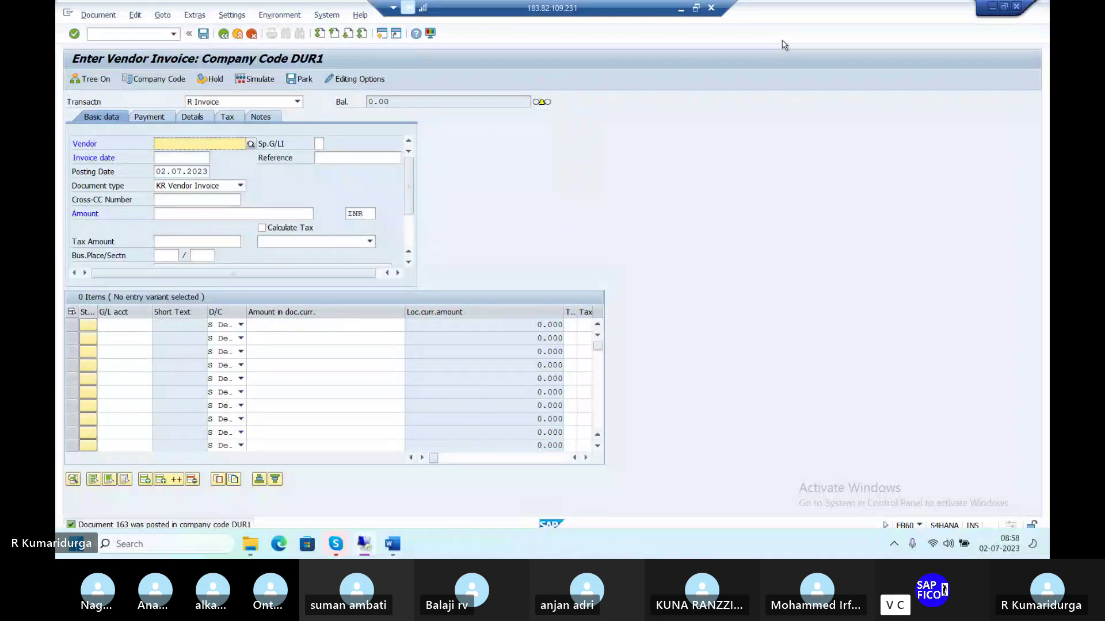
click(796, 178)
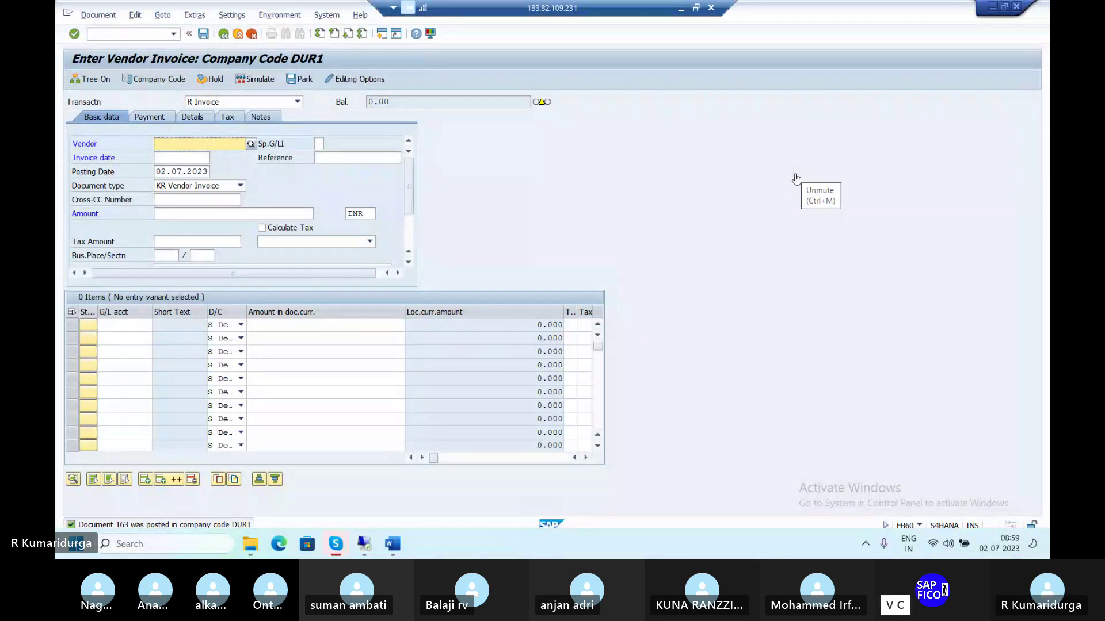
Leave invoice entry and open the vendor line item display with transaction FBL1N.
click(120, 36)
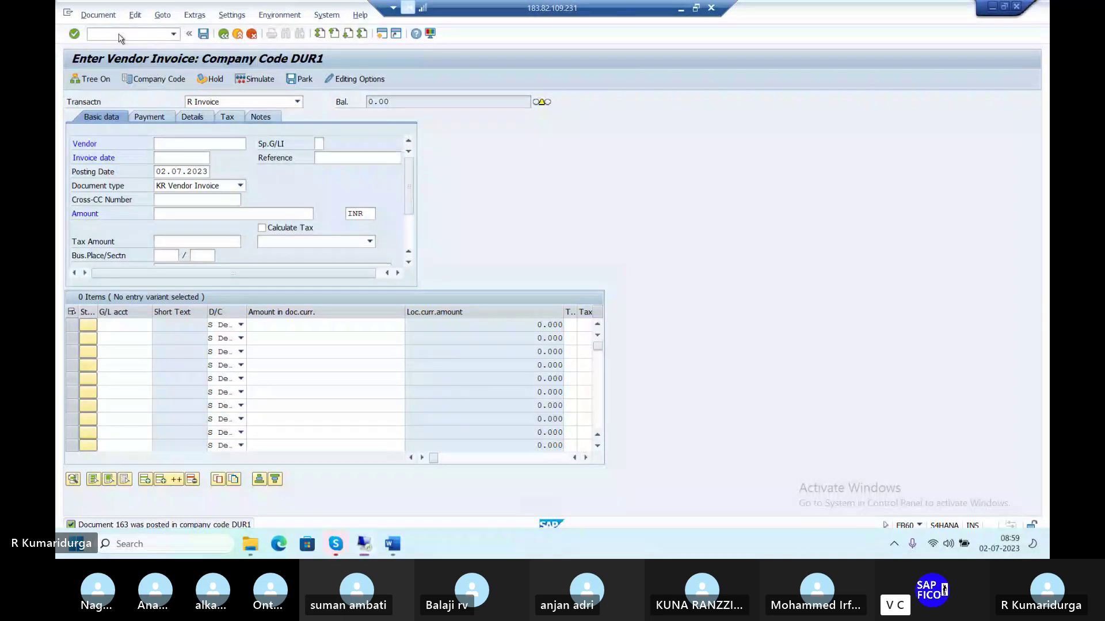
text(/NF)
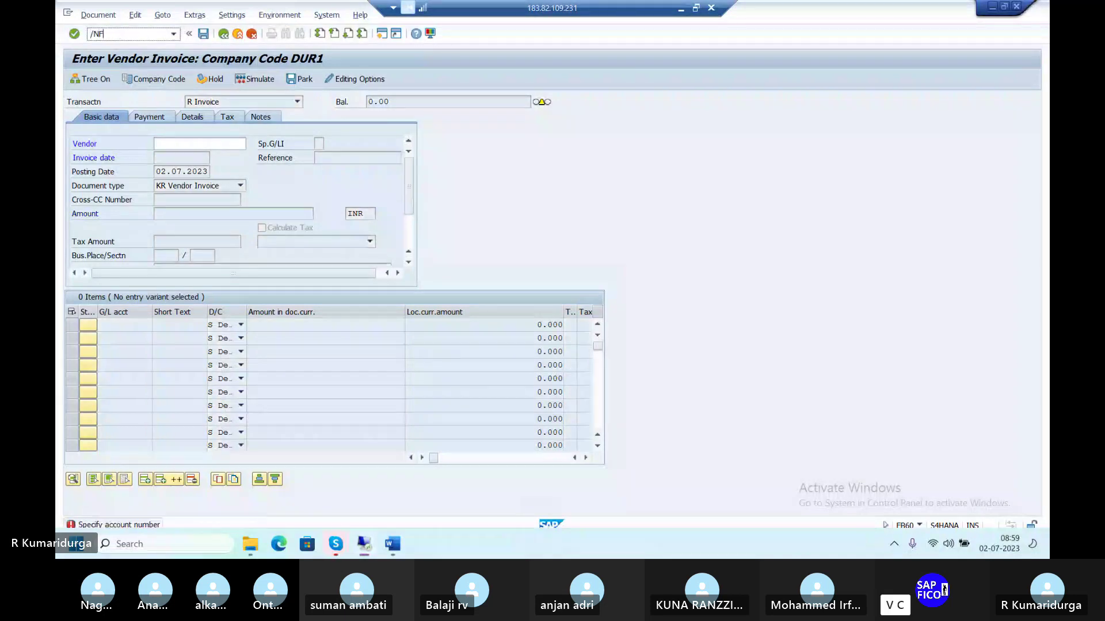
text(BL1N)
key(Return)
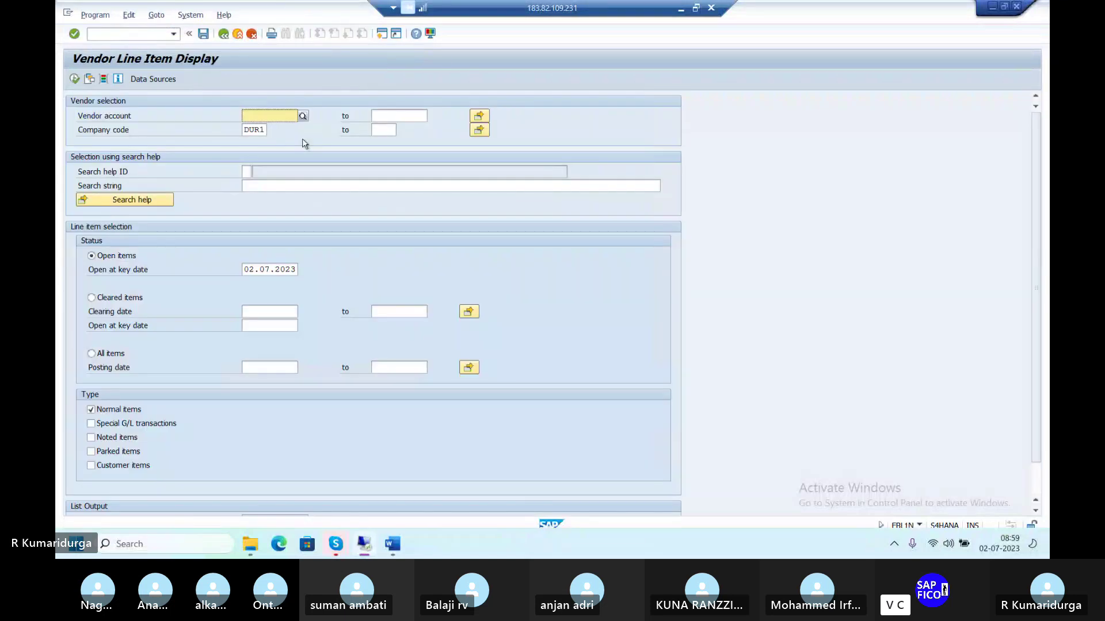
Try to list the open items for the vendor range from SIVASAKTHI CEMENTS to SWATHI CEMENTS & STEELS.
click(302, 116)
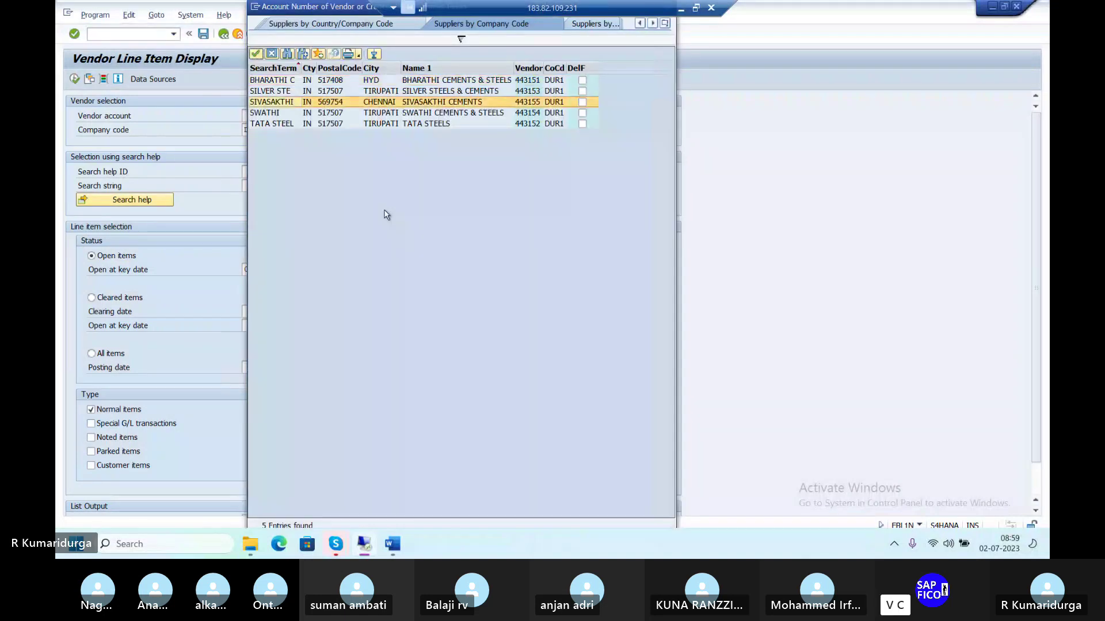
key(Return)
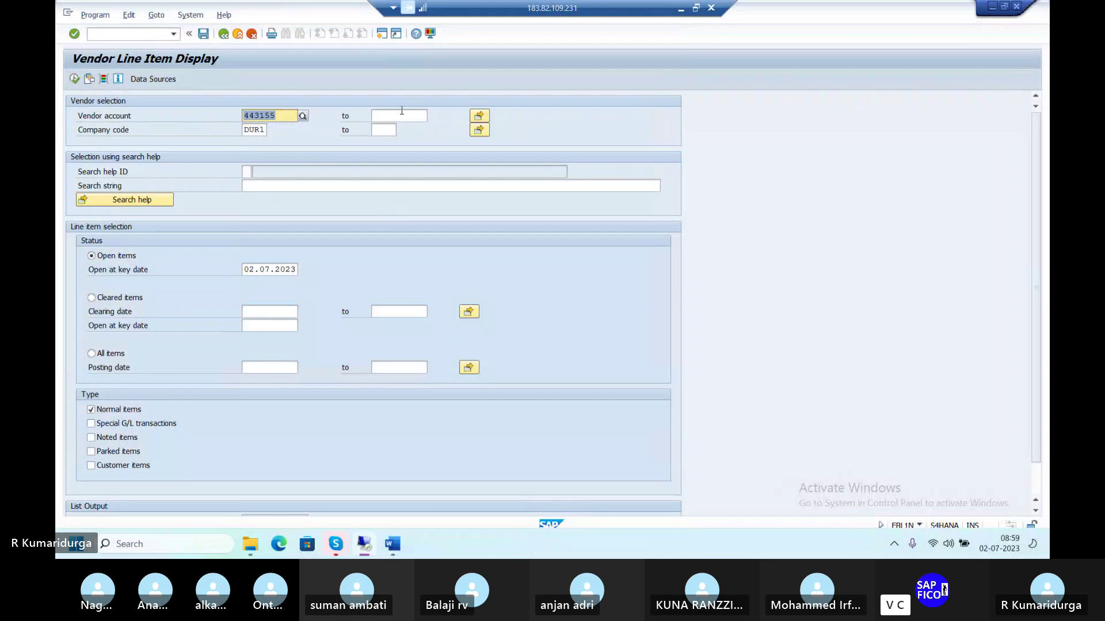
click(399, 114)
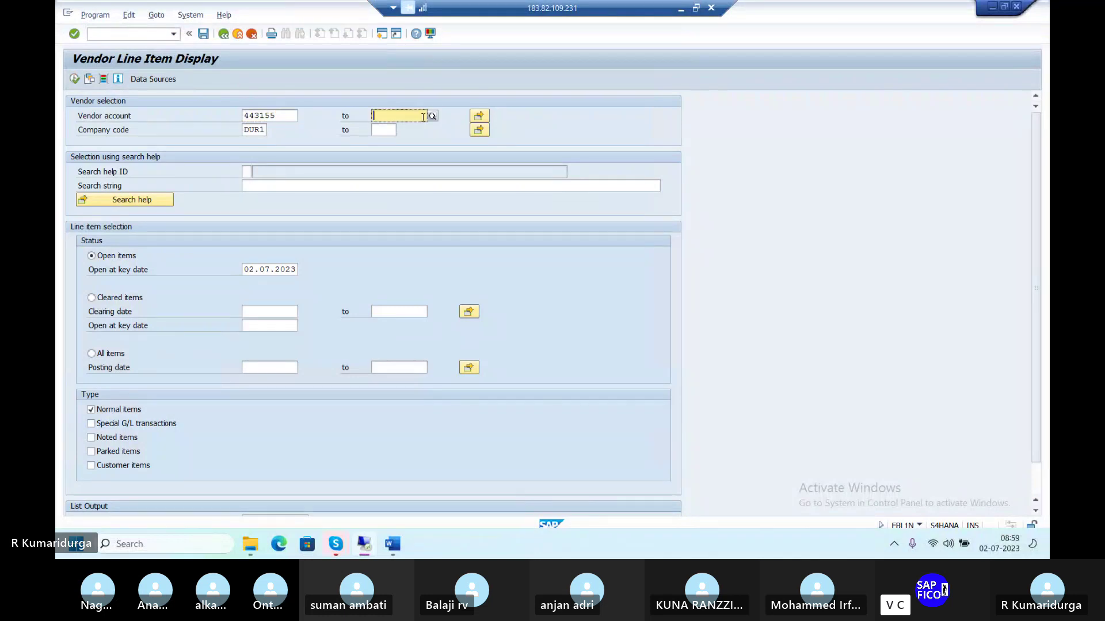
key(F4)
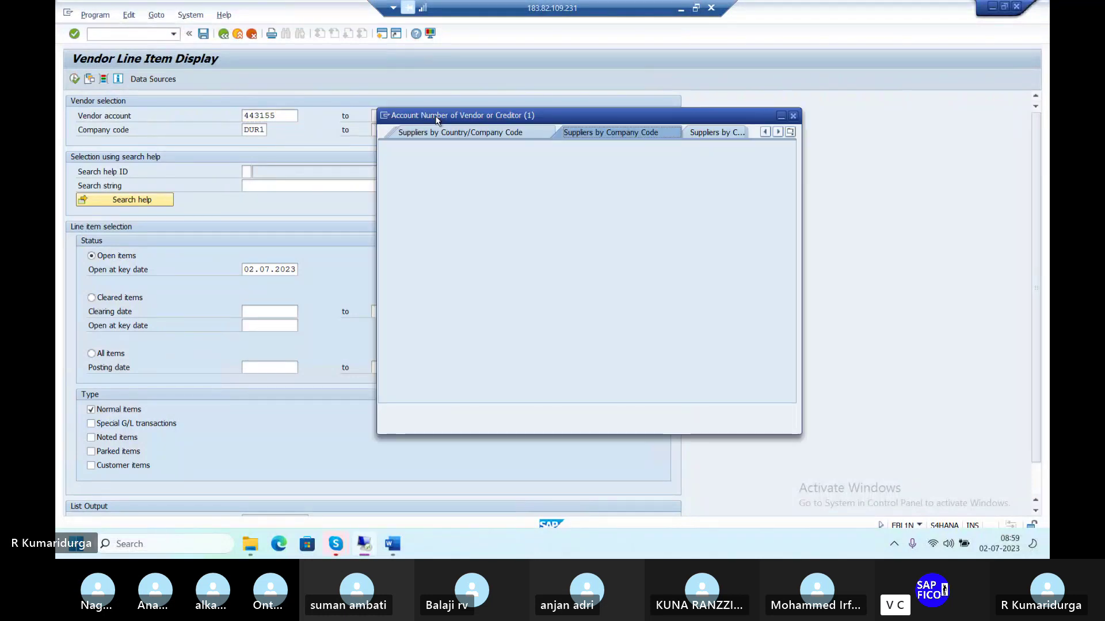
key(Return)
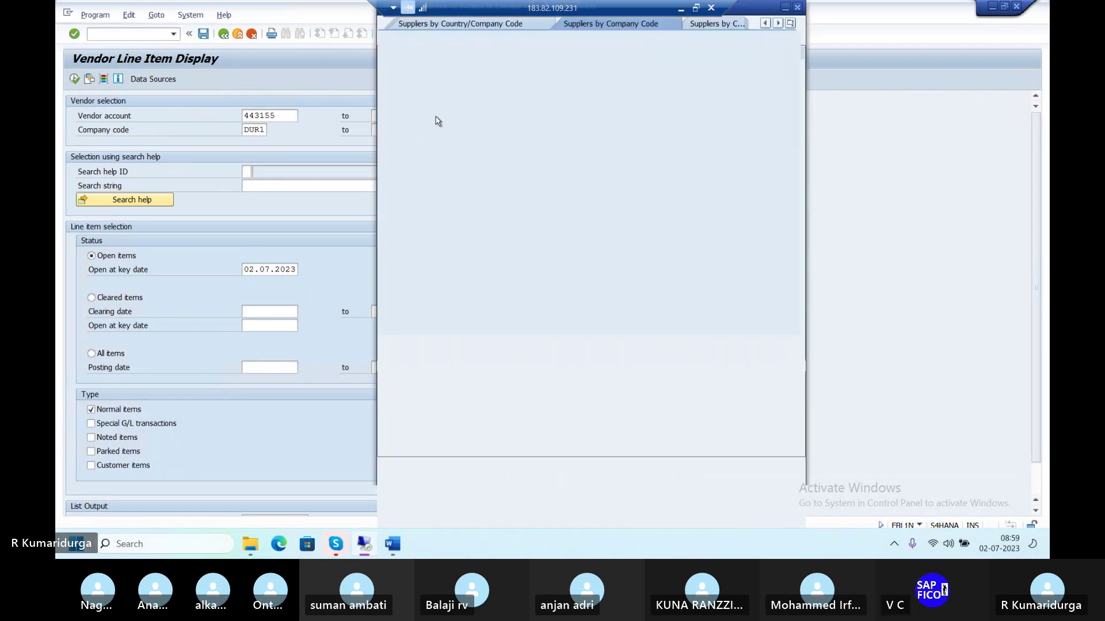
double_click(435, 120)
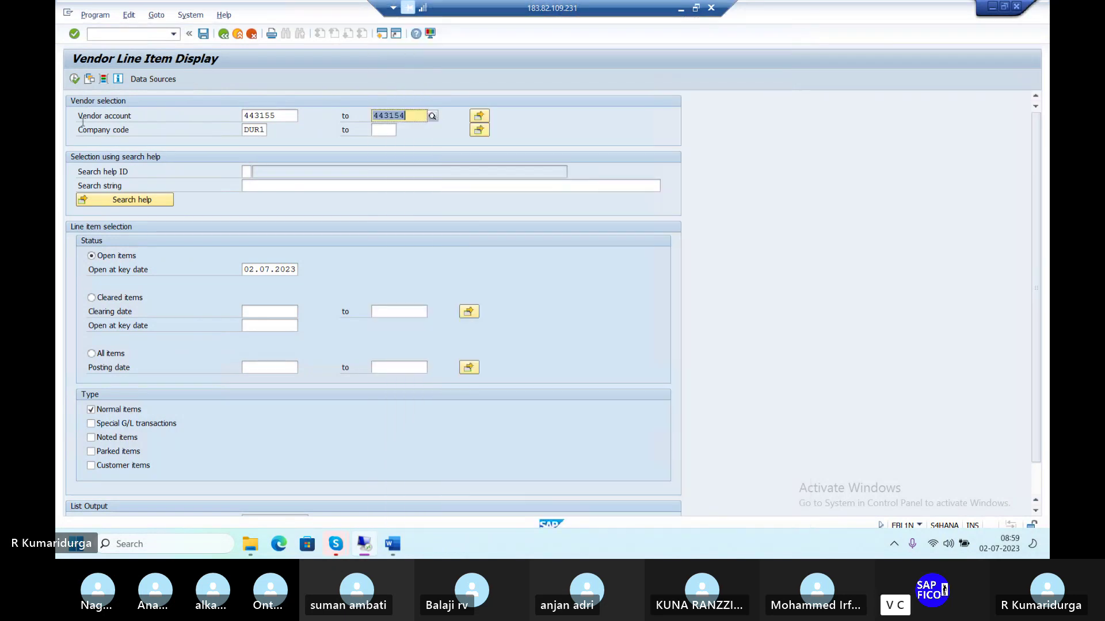
click(74, 79)
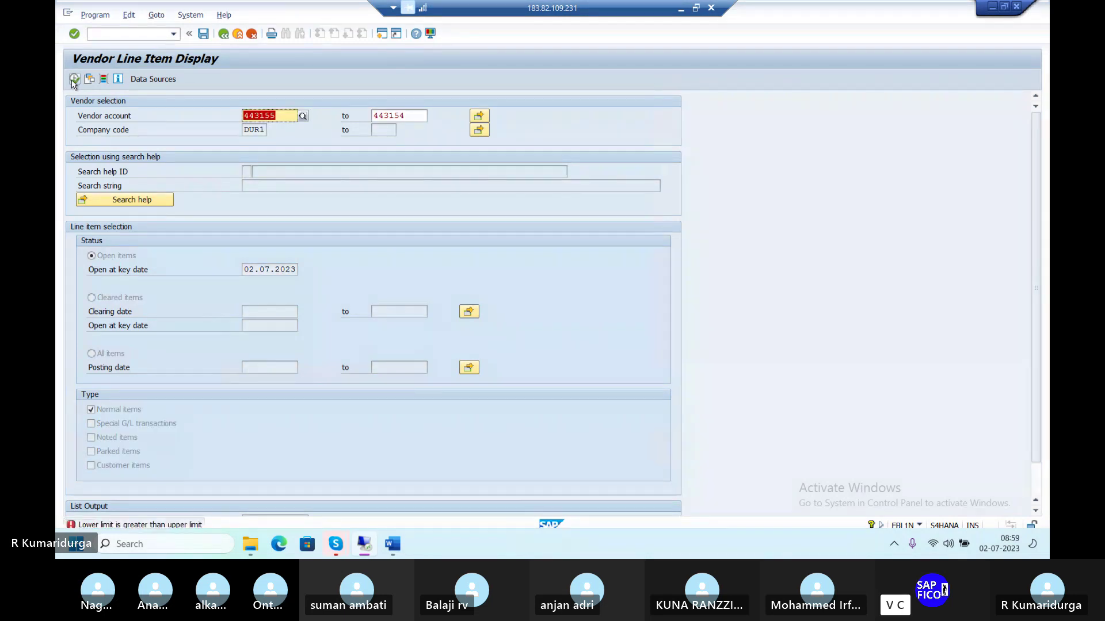
Set the vendor range to run from SWATHI CEMENTS & STEELS to SIVASAKTHI CEMENTS and list their open items.
click(281, 115)
key(BackSpace)
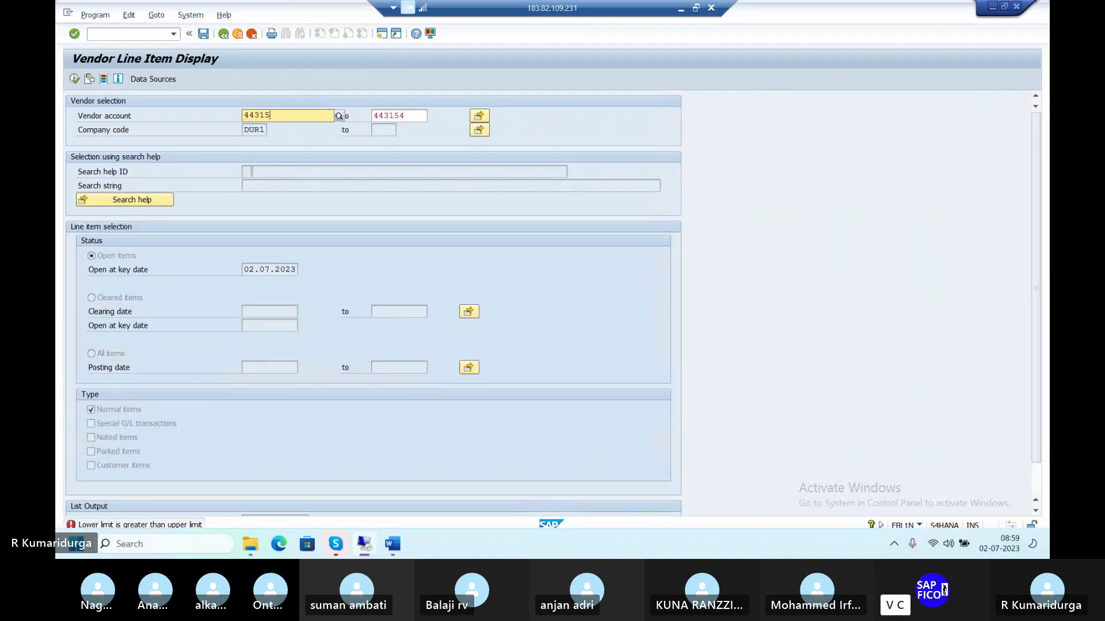
text(4)
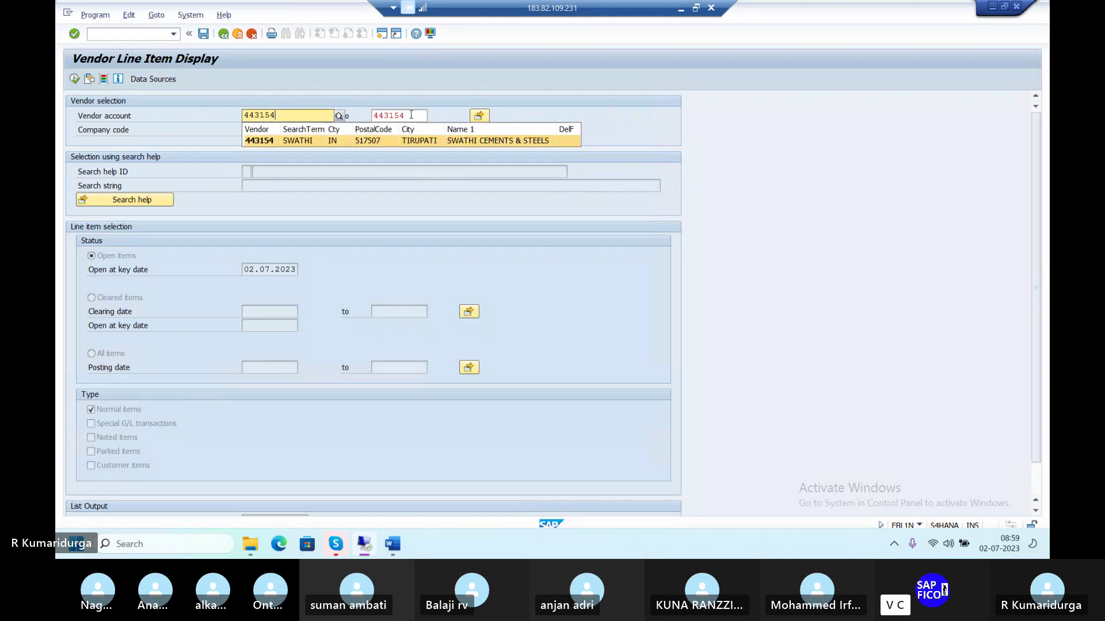
click(410, 114)
key(BackSpace)
text(5)
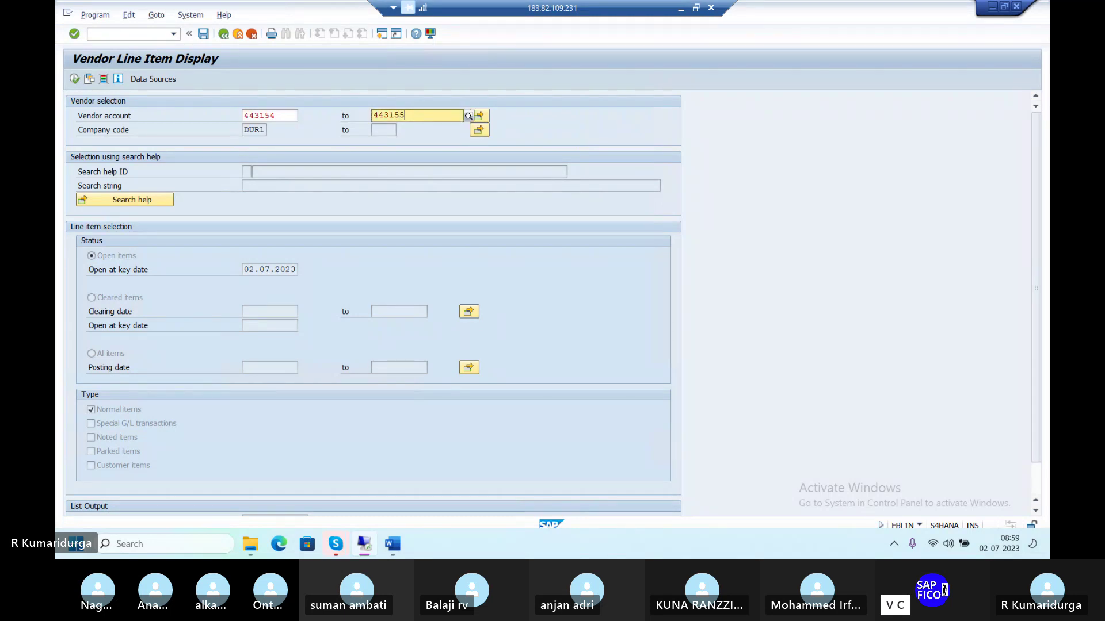
click(75, 79)
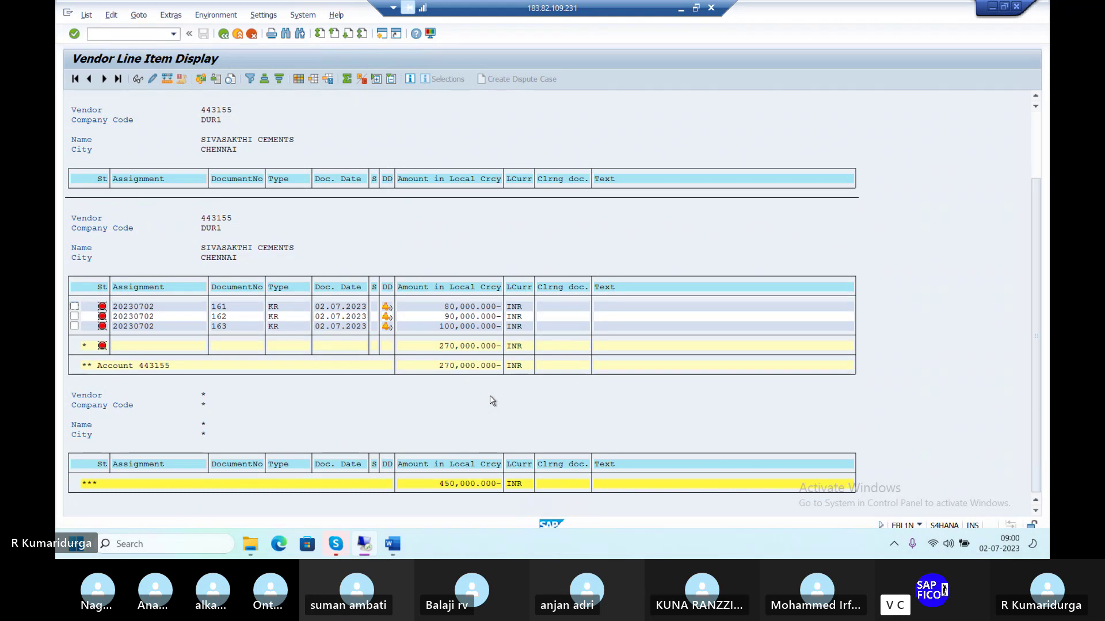
Review the open invoices and subtotals listed for both vendors and return to the report's selection screen.
scroll(492, 401, up, 1)
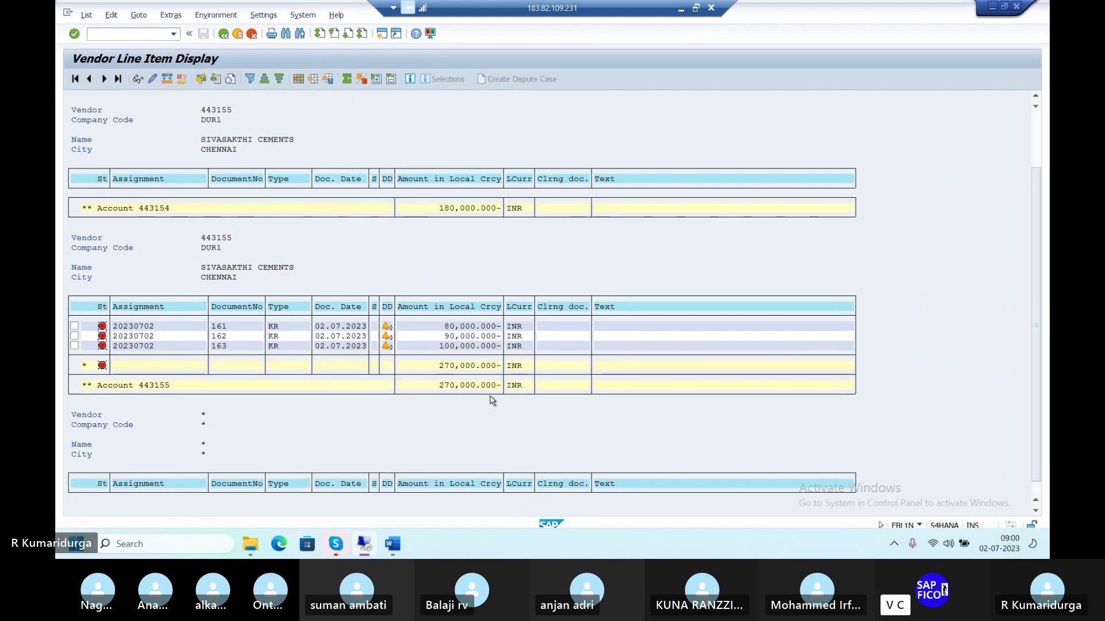
scroll(493, 401, up, 2)
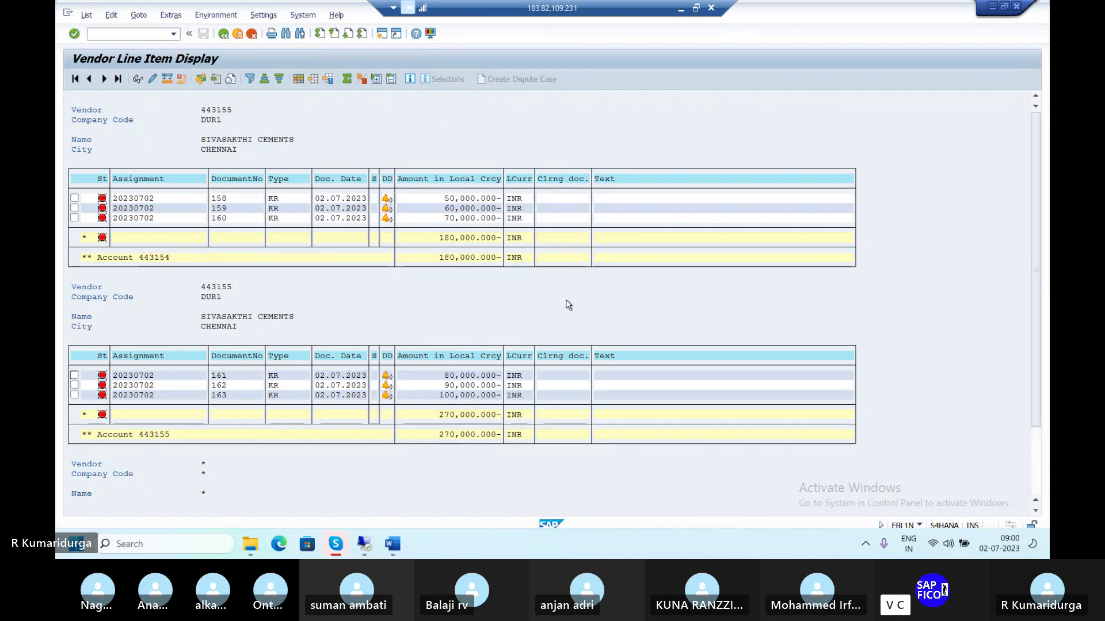
click(223, 34)
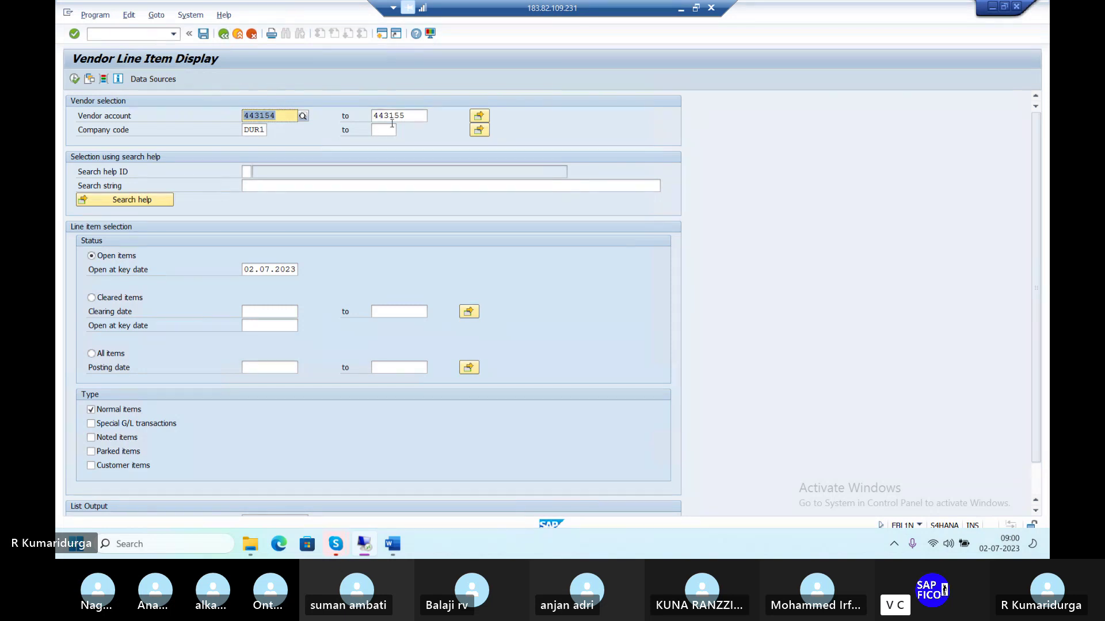
Clear the upper limit of the vendor range and list the open items of SWATHI CEMENTS & STEELS only.
click(416, 114)
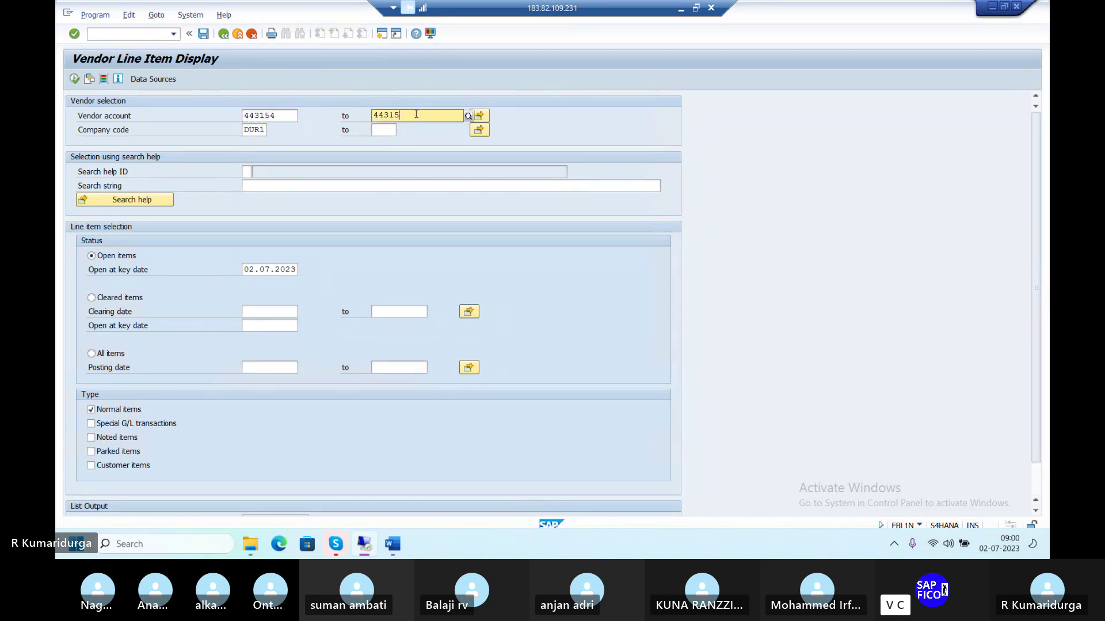
double_click(416, 114)
key(BackSpace)
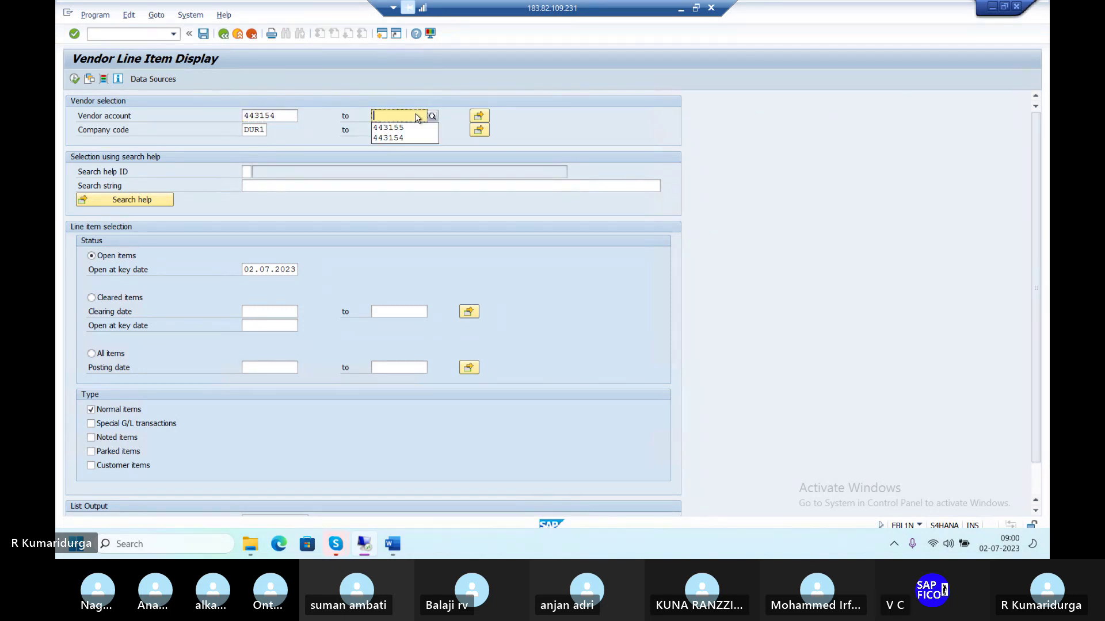
click(311, 136)
click(75, 79)
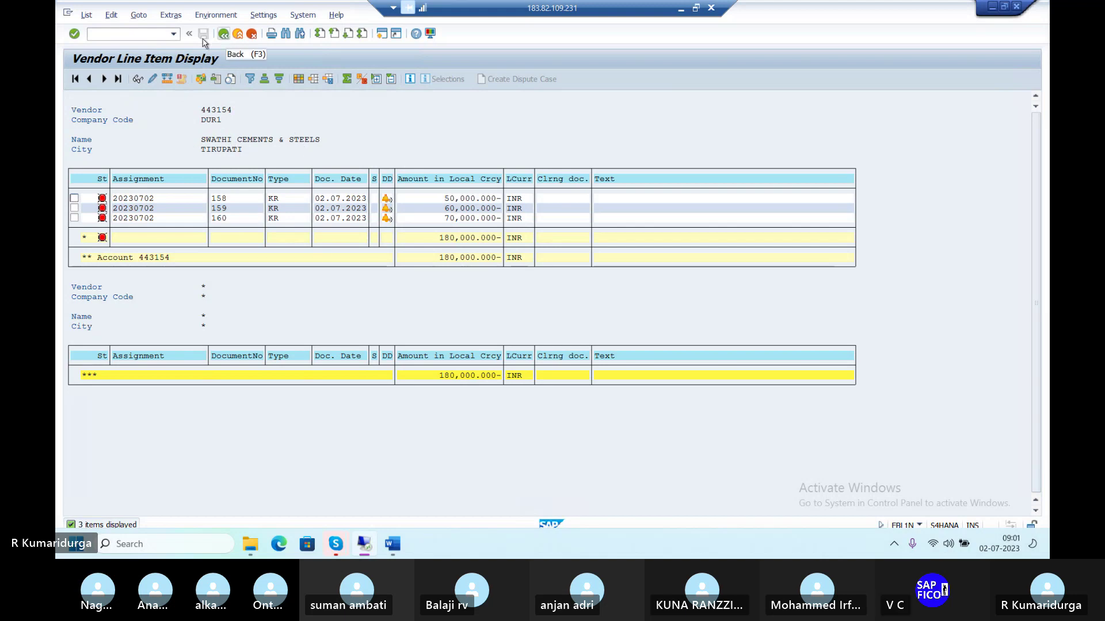
Leave the vendor line item report and open automatic payment transactions with transaction F110.
text(/n)
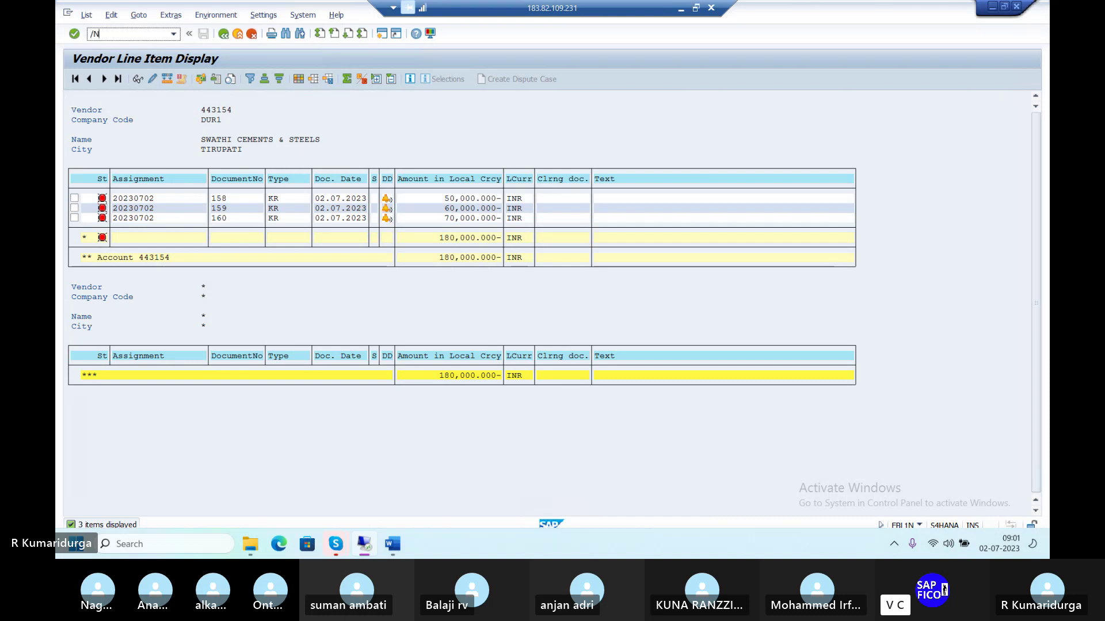
key(Return)
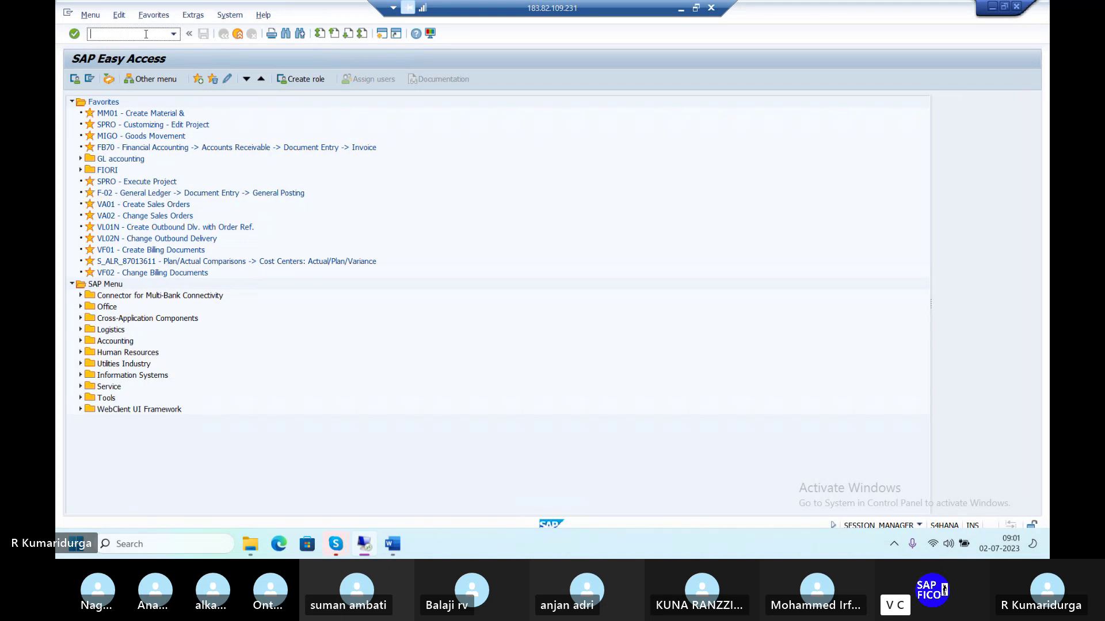
text(/NF110)
key(Return)
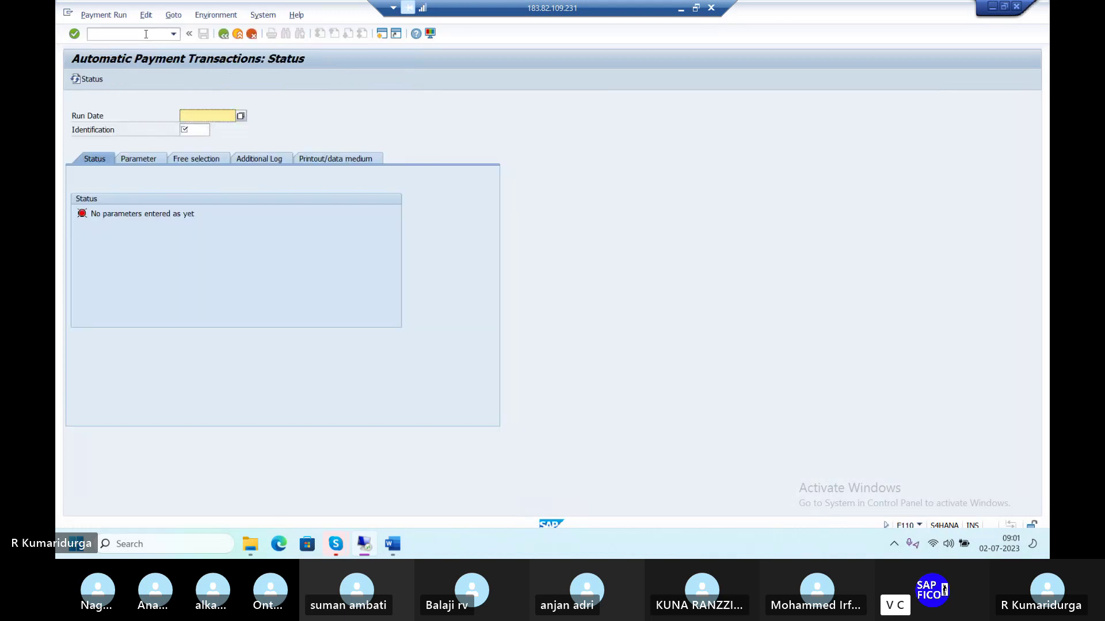
Identify the payment run with run date 02.07.2023 and identification DUR1, and open its parameters.
text(02.07.2023)
key(Tab)
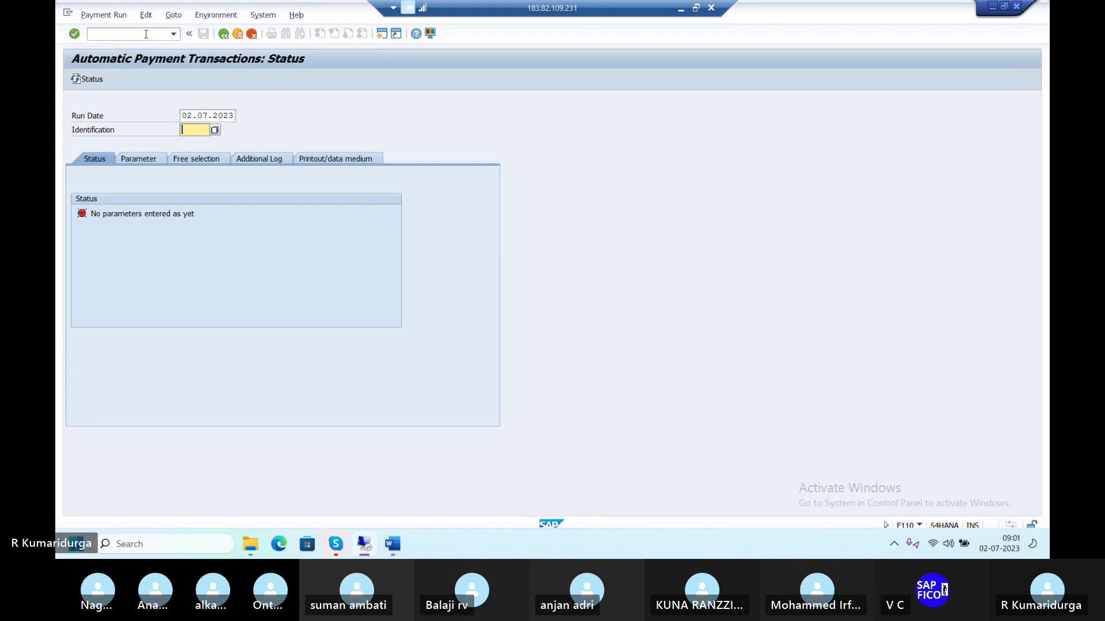
text(DUR1)
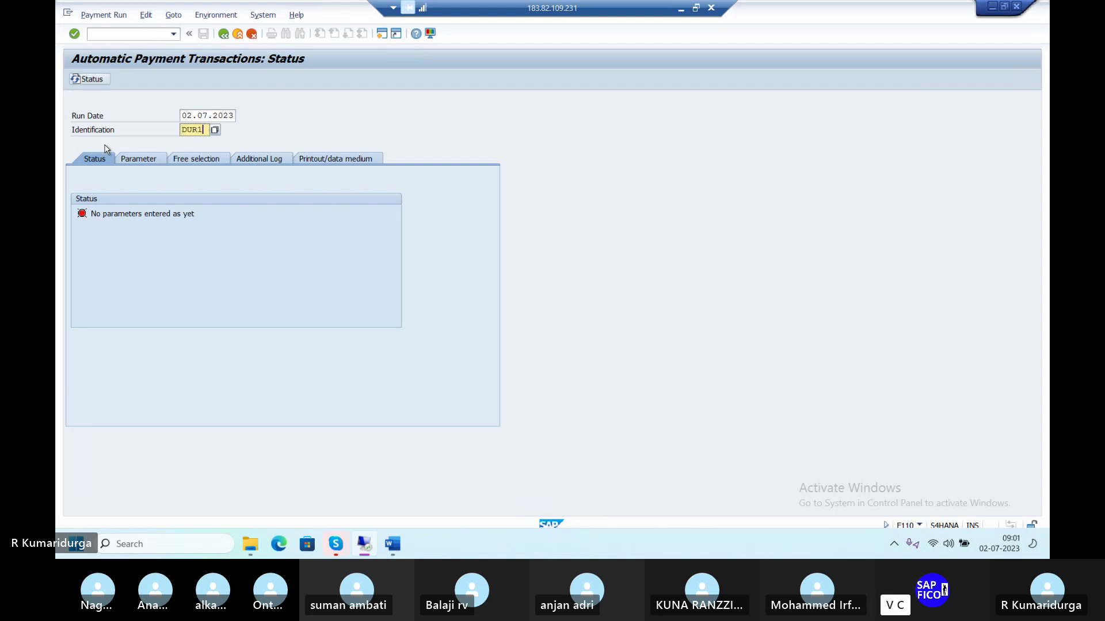
click(128, 162)
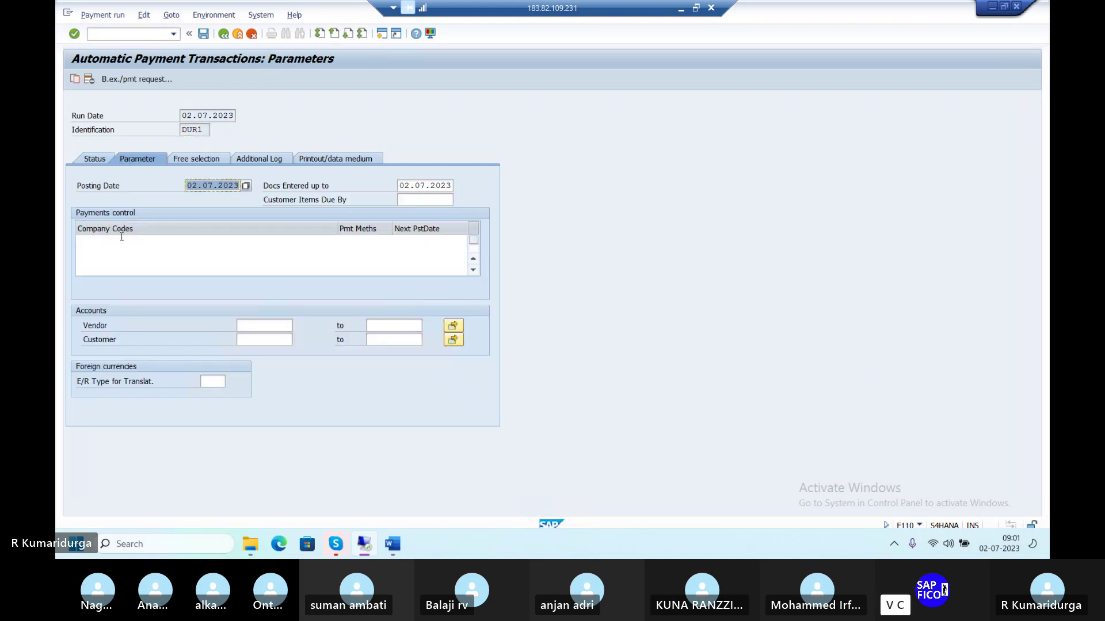
Fill in the payments control row with company code DUR1, the payment method and next posting date 02.07.2023.
click(121, 238)
text(DUR1)
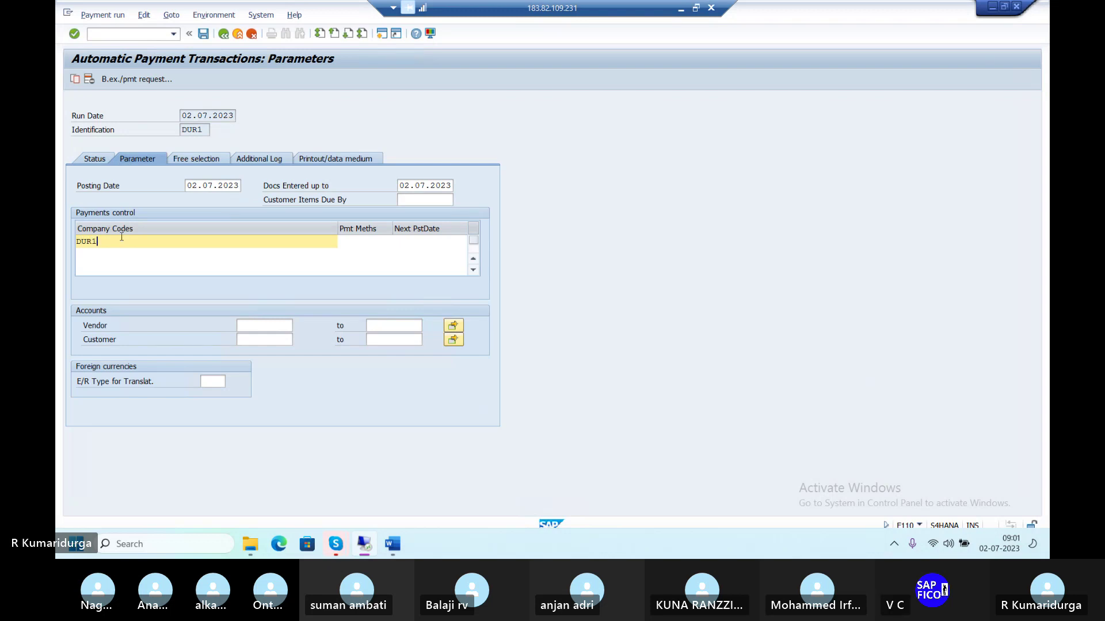
key(Tab)
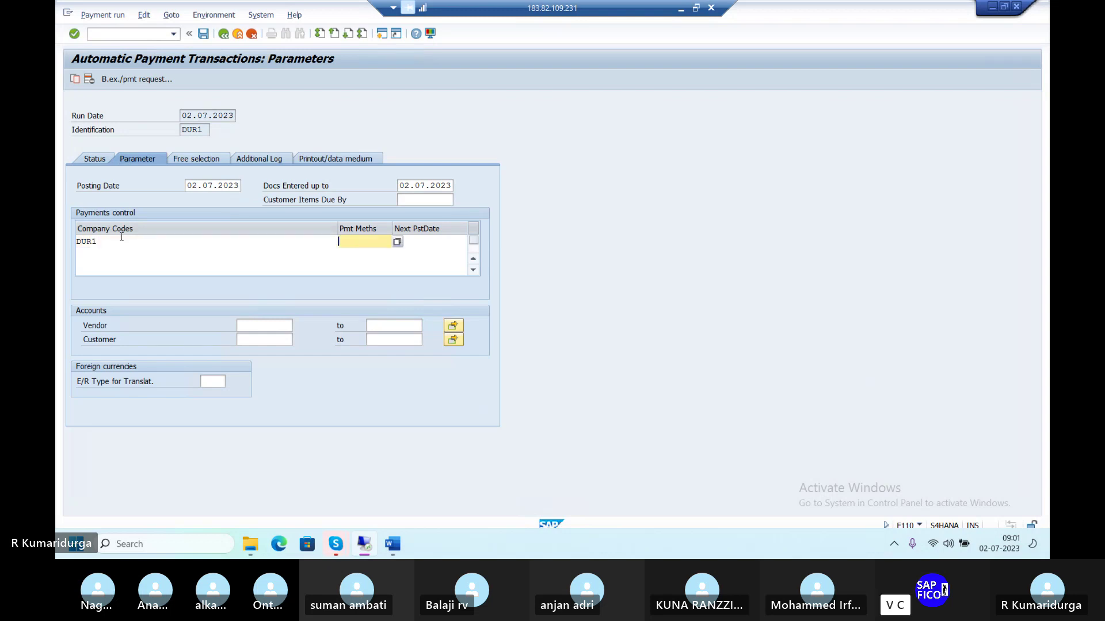
text(C)
key(Tab)
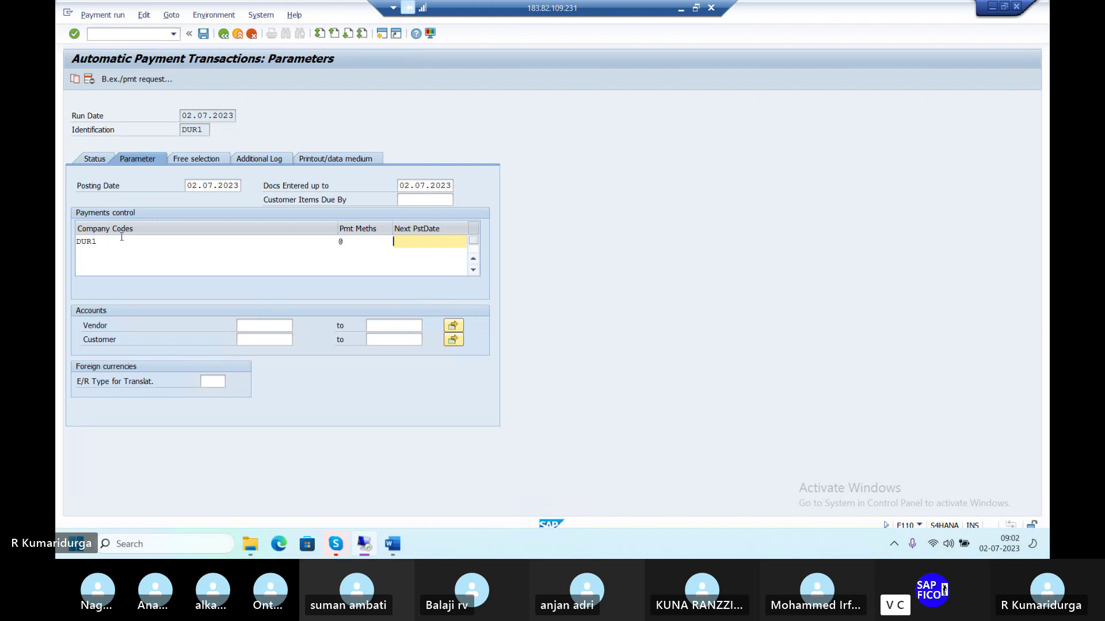
text(02.07.2023)
Set the start of the payment run's vendor range to SWATHI CEMENTS & STEELS from the DUR1 supplier list.
click(253, 327)
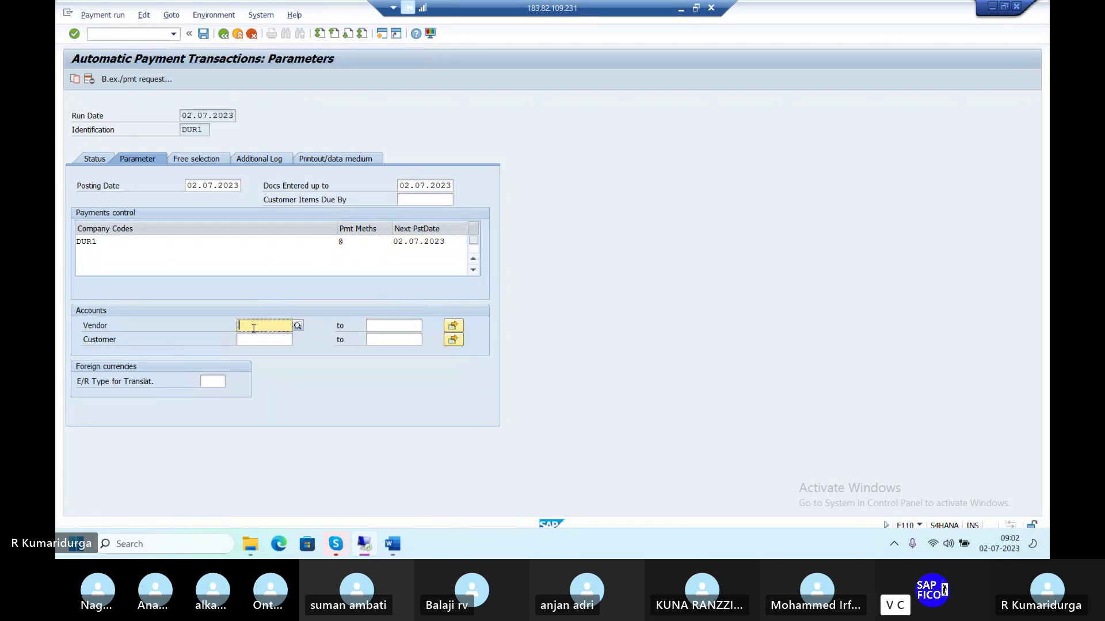
click(297, 327)
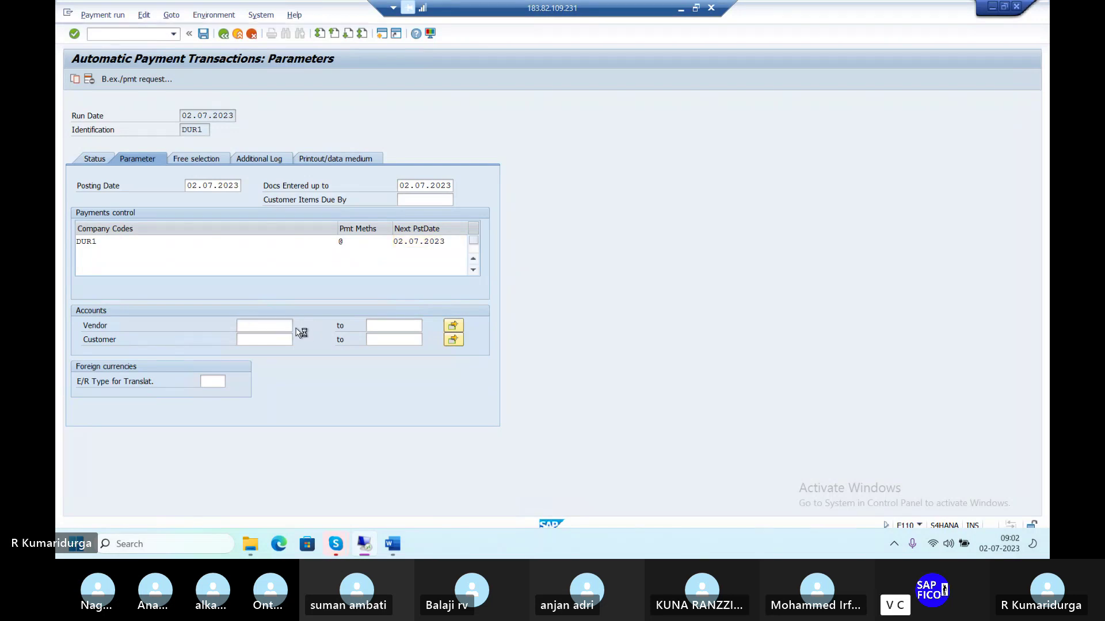
key(Return)
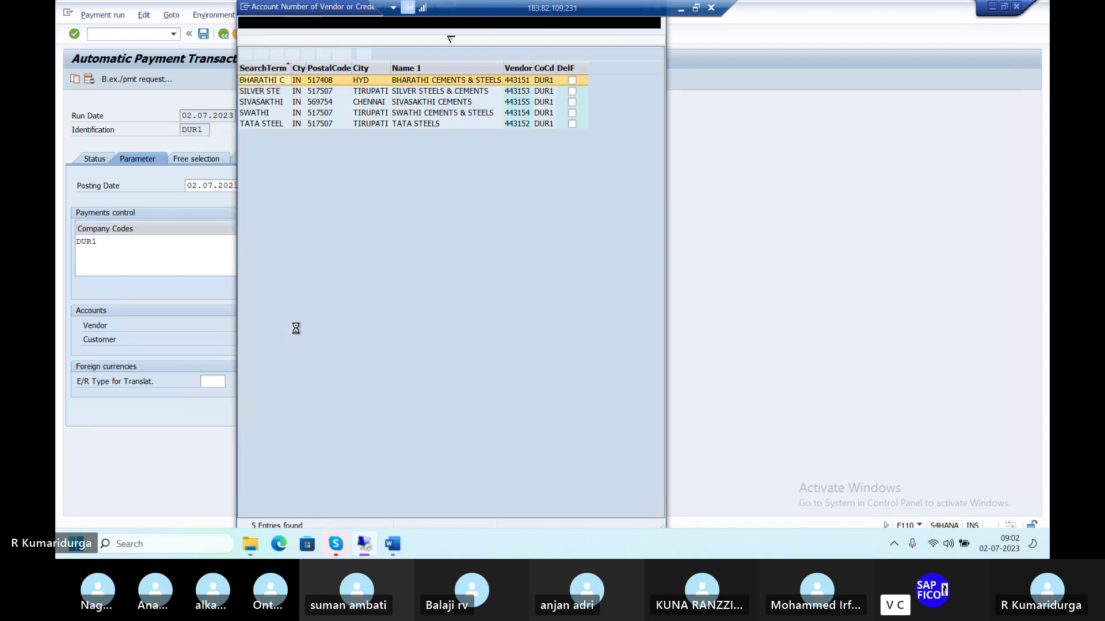
key(Down)
key(Down)
key(Down)
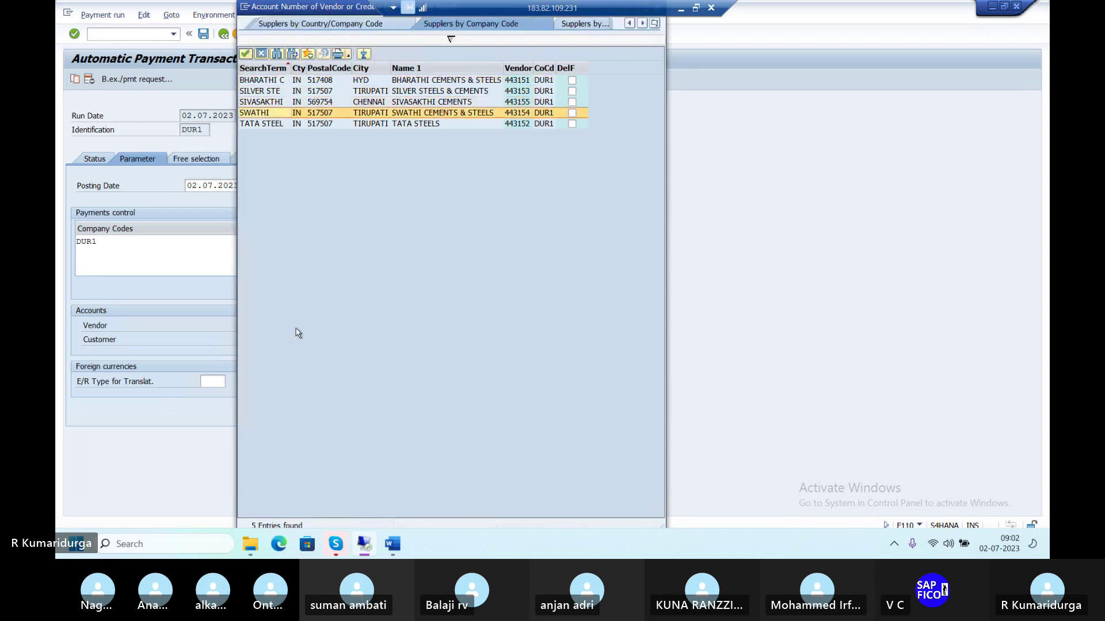
key(Return)
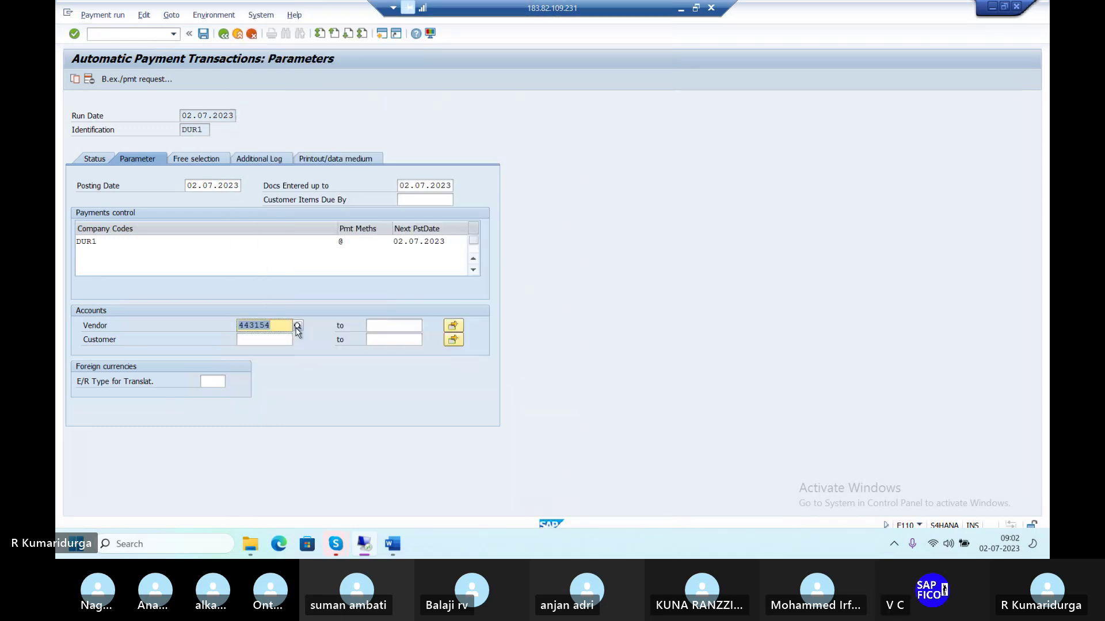
Set the end of the payment run's vendor range to SIVASAKTHI CEMENTS from the DUR1 supplier list.
click(401, 325)
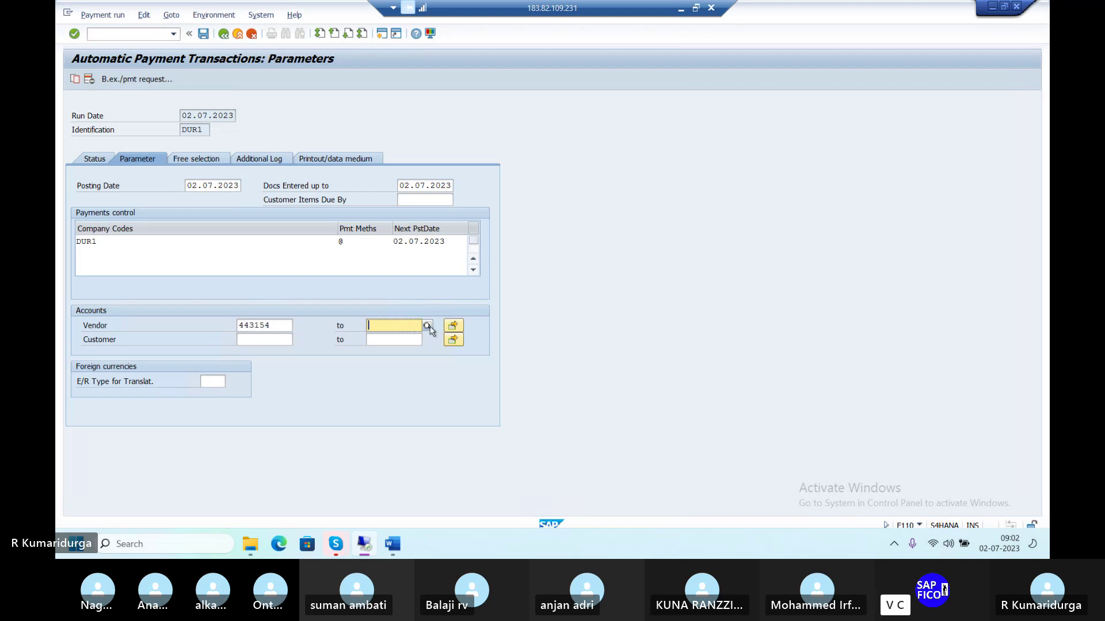
click(428, 326)
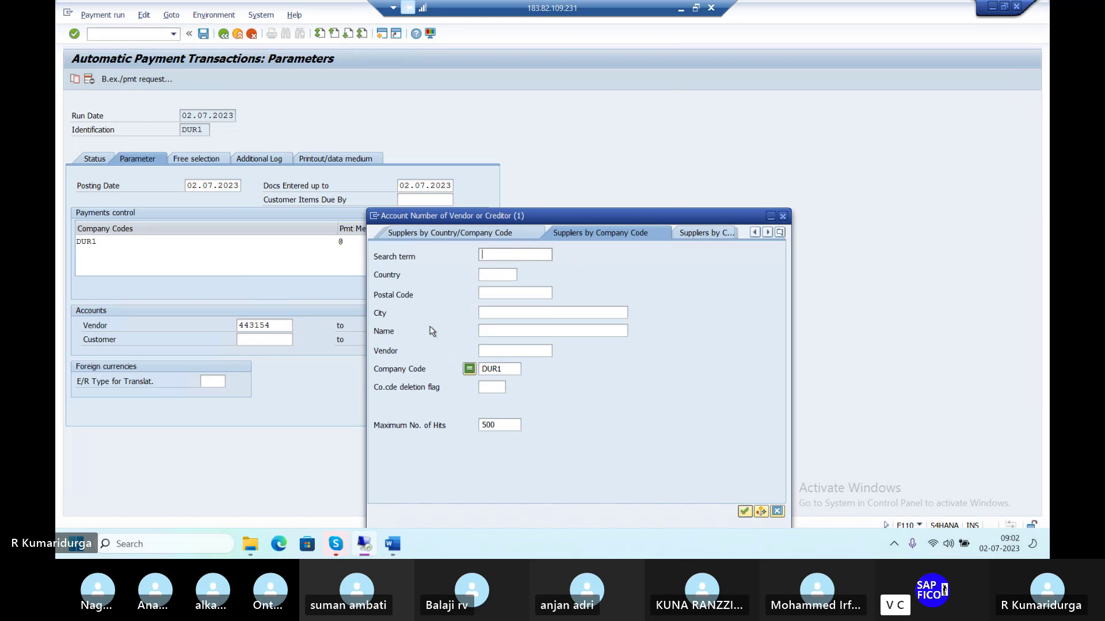
key(Return)
key(Down)
key(Down)
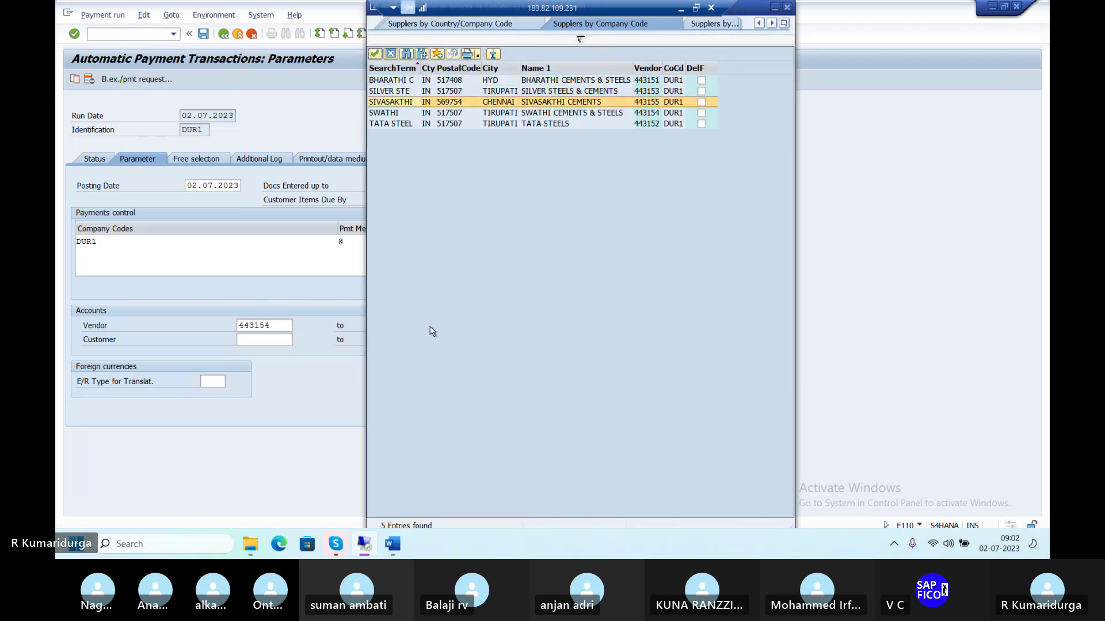
key(Return)
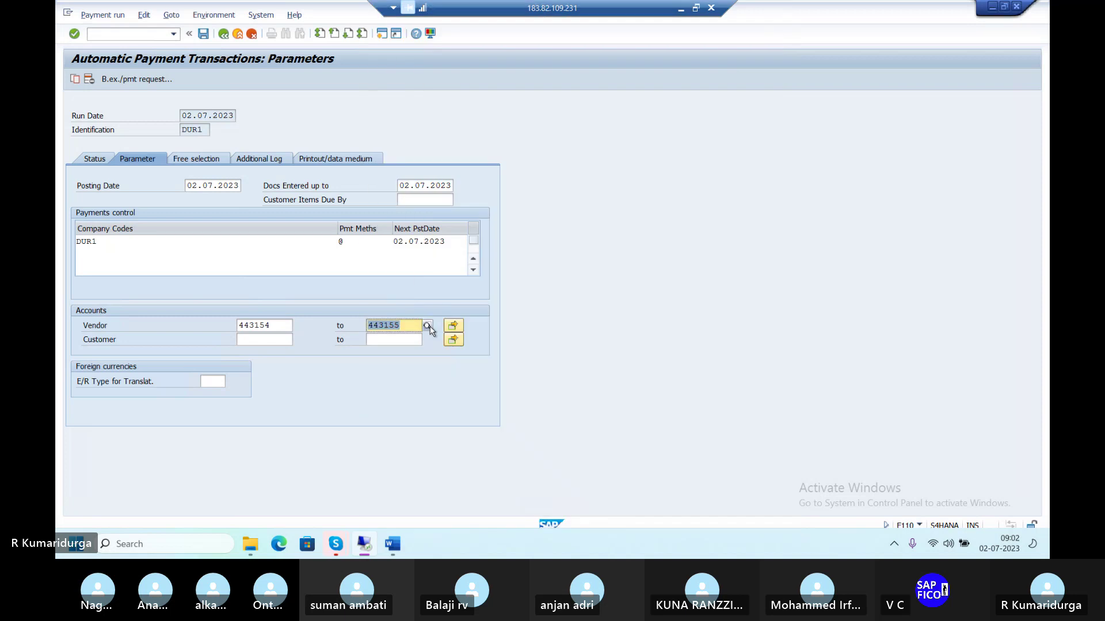
click(284, 326)
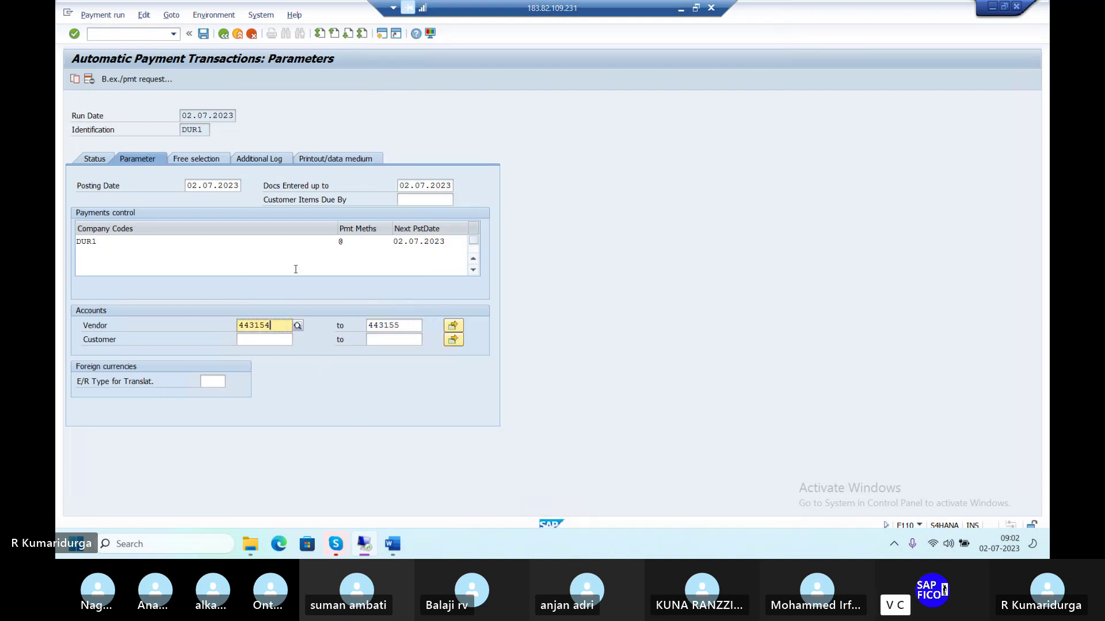
Set the next posting date for DUR1 to 03.07.2023 and proceed to the free selection criteria.
click(211, 160)
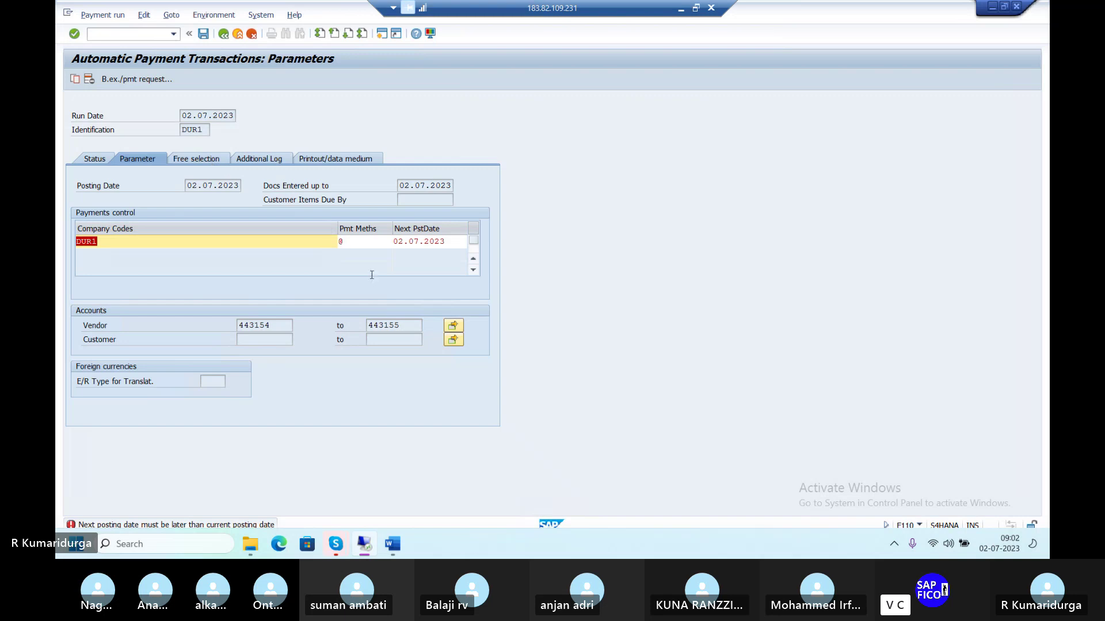
click(404, 242)
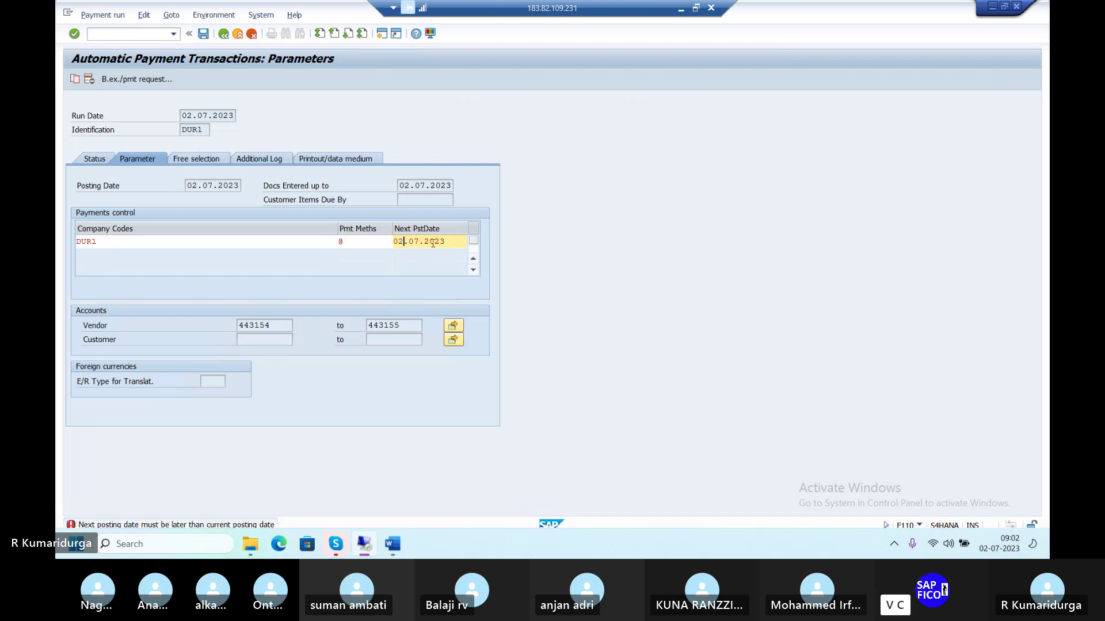
key(BackSpace)
text(3)
click(205, 161)
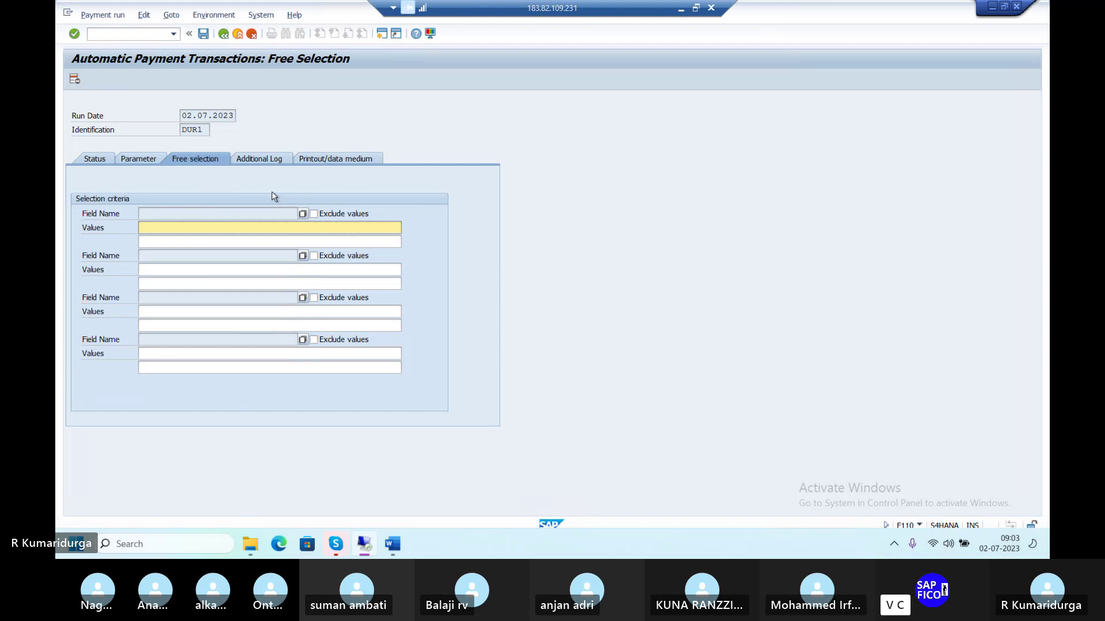
Enable the Due Date Check and Pmnt Method Selection If Not Successful logging types in the additional log.
click(271, 163)
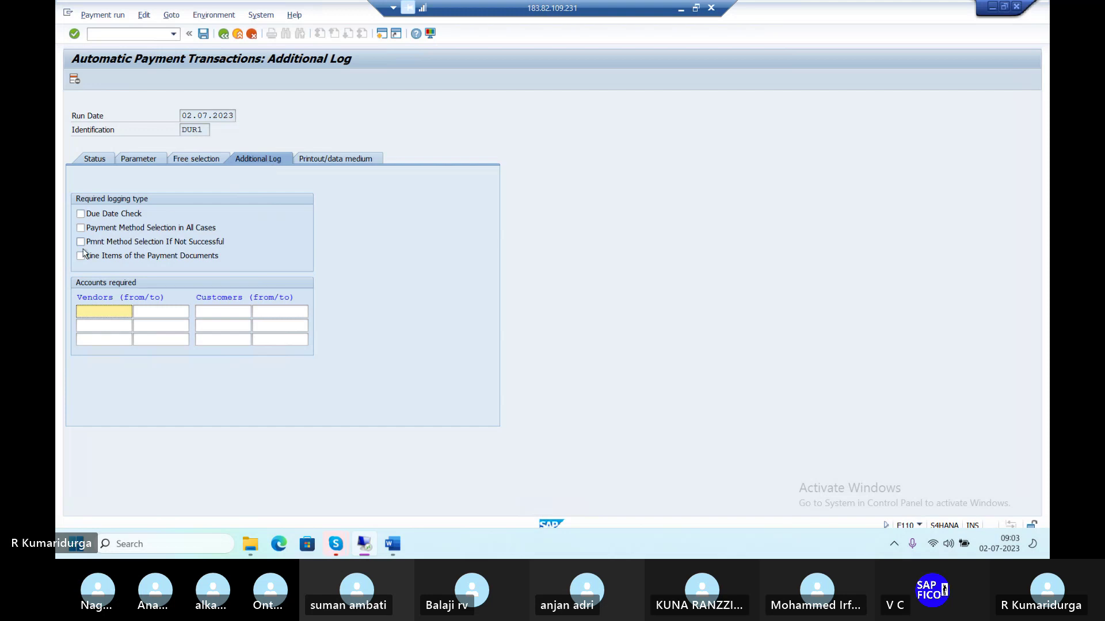
click(80, 214)
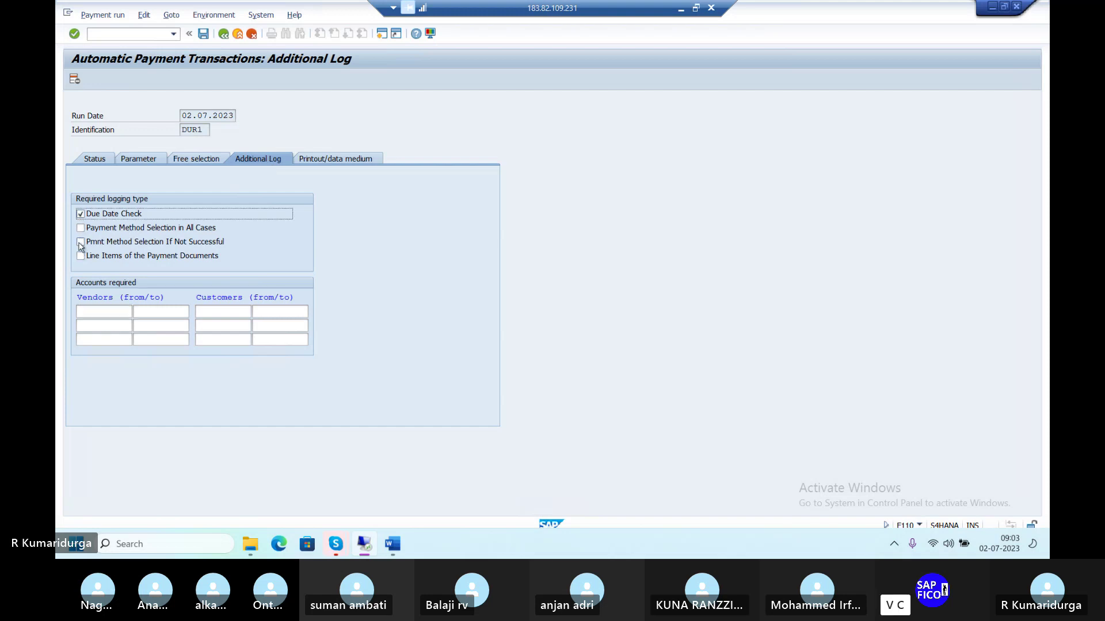
click(81, 242)
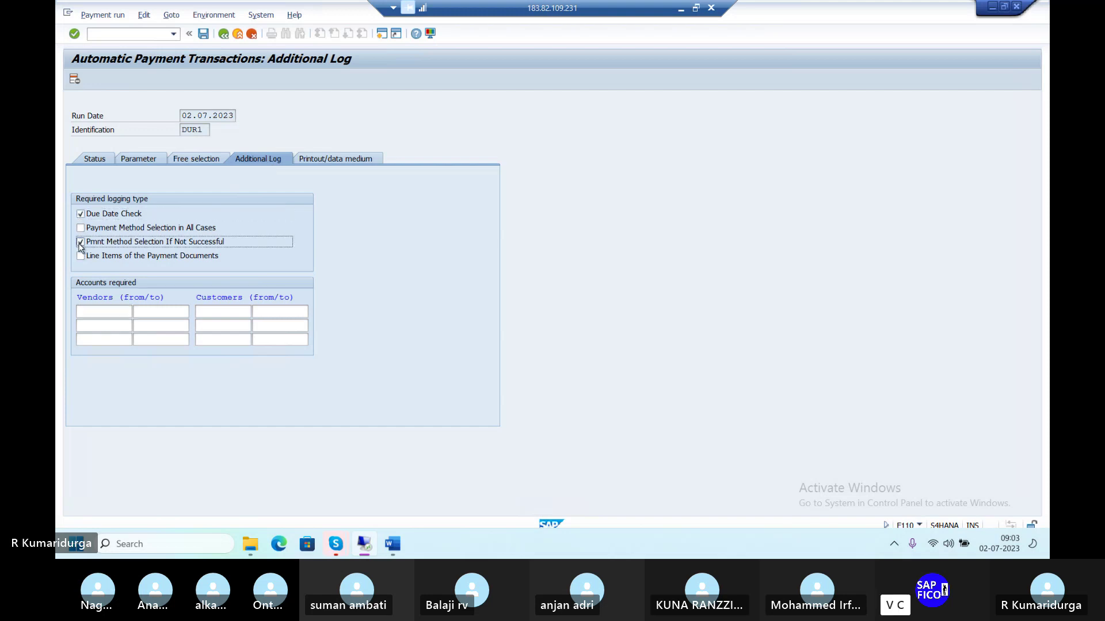
Copy the starting vendor's account number from the run parameters into the start of the additional log's vendor range.
click(120, 311)
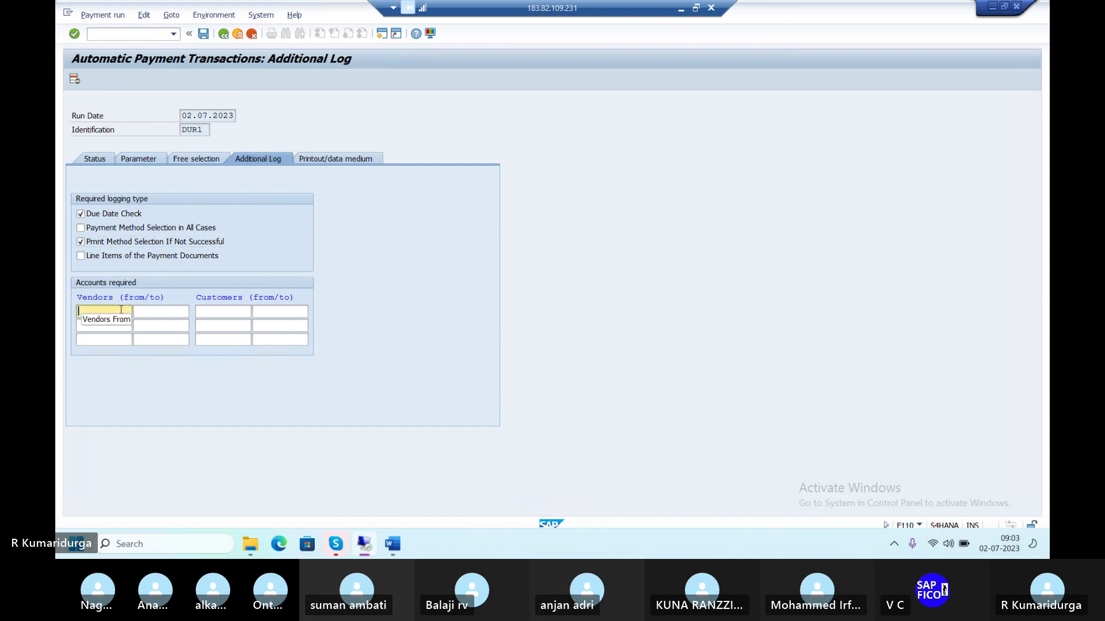
text(4)
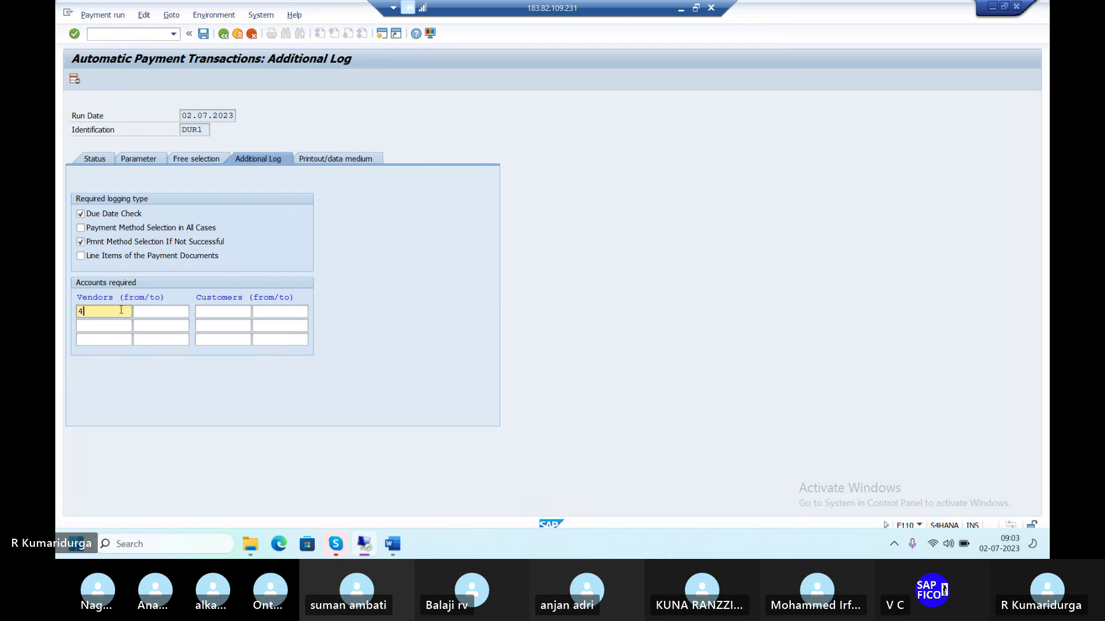
click(144, 162)
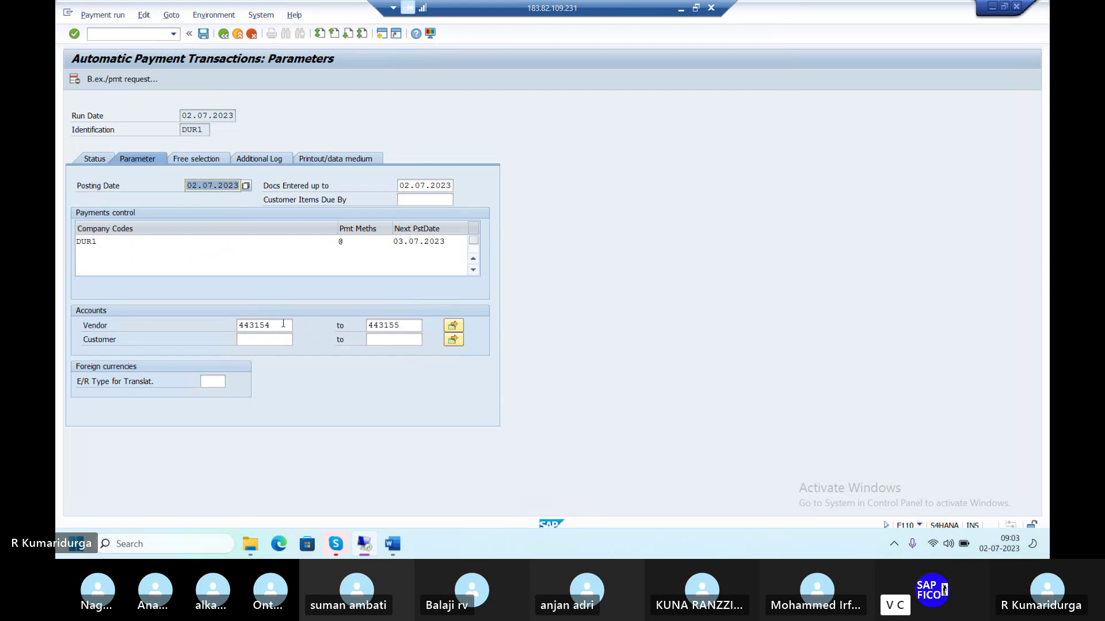
click(283, 324)
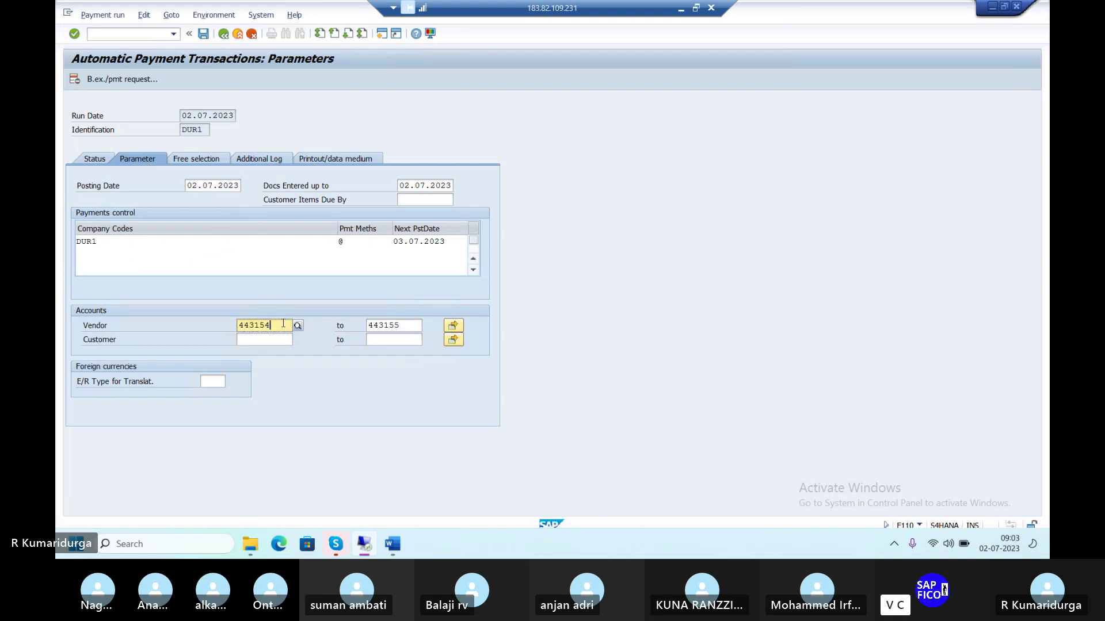
key(shift+Left)
key(shift+Left)
key(shift+Left)
key(shift+Left)
key(shift+Left)
key(shift+Left)
key(ctrl+c)
key(Left)
click(270, 162)
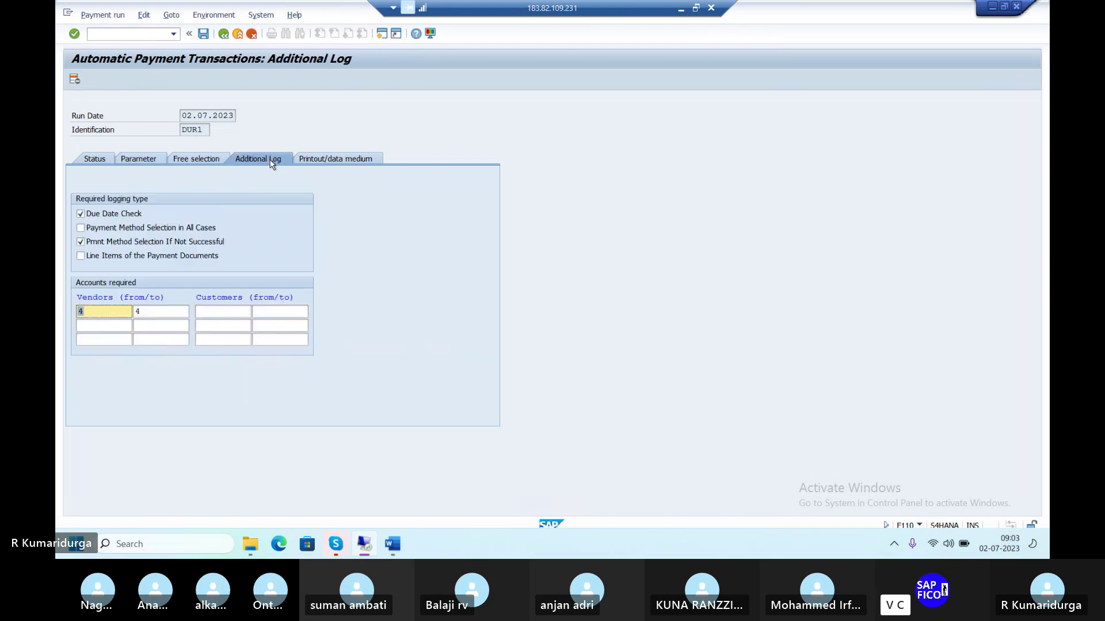
key(ctrl+v)
Enter the account number of SIVASAKTHI CEMENTS as the end of the additional log's vendor range.
click(163, 312)
text(4)
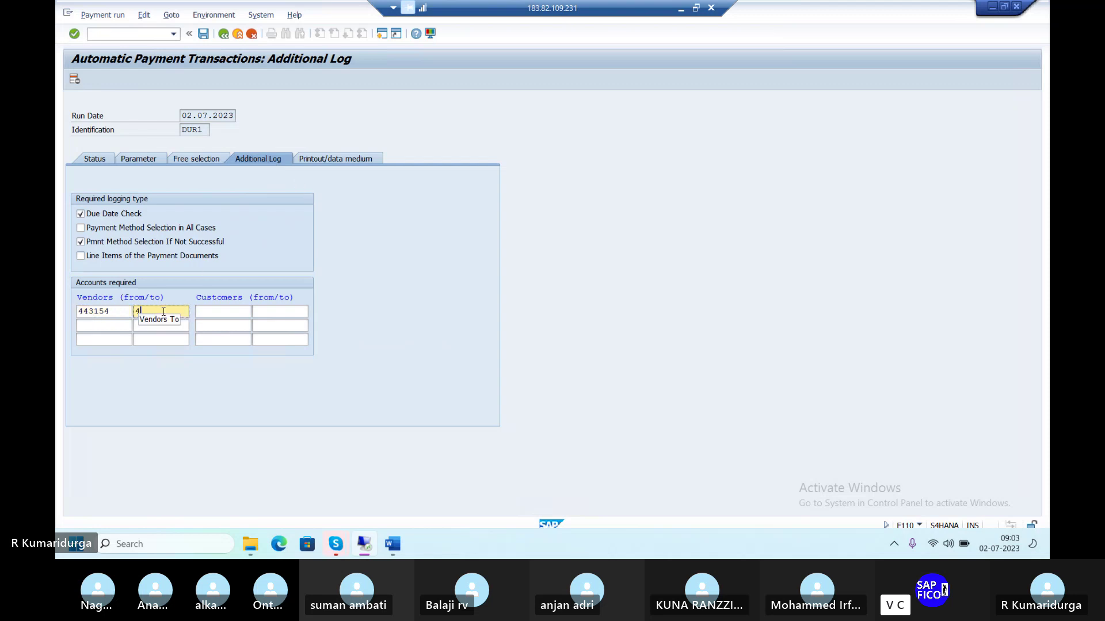
text(43155)
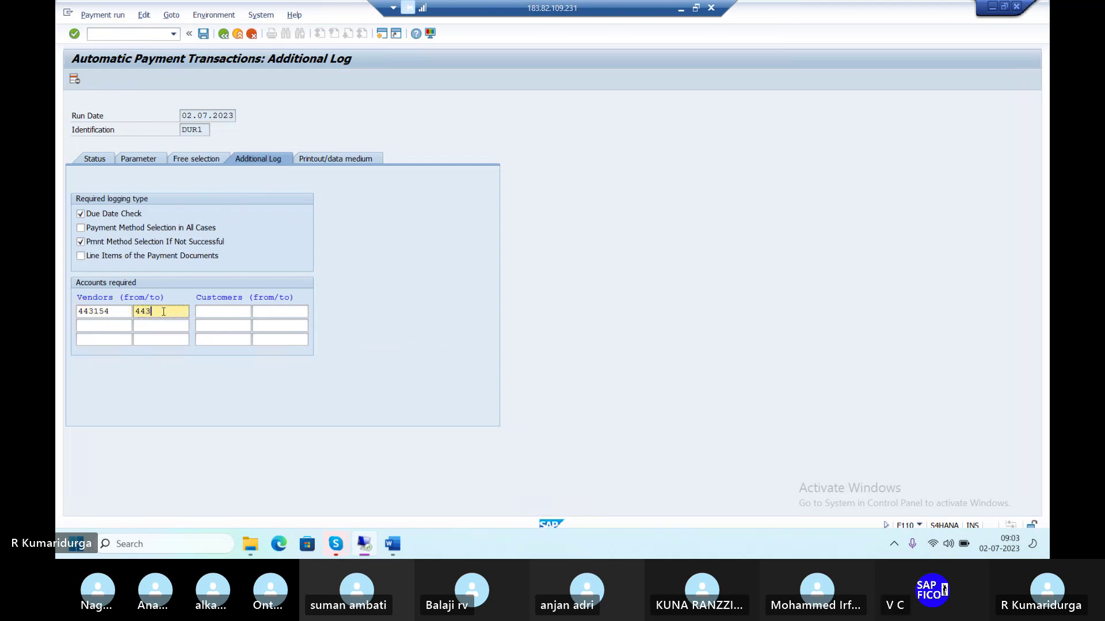
Return to the payment run's status overview and save the entered parameters.
click(137, 160)
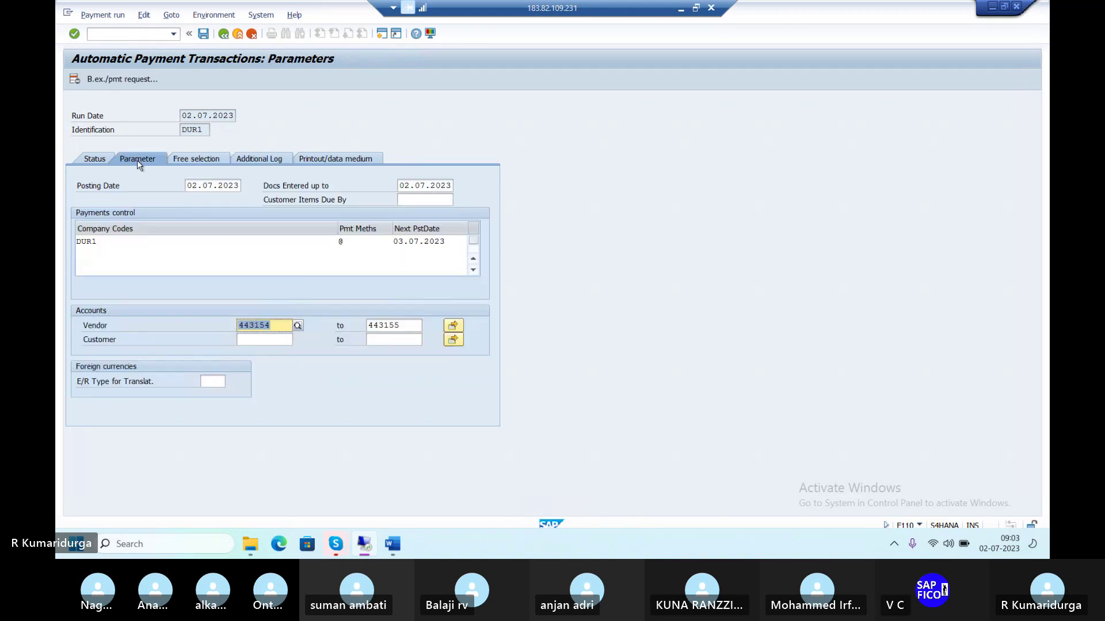
click(93, 162)
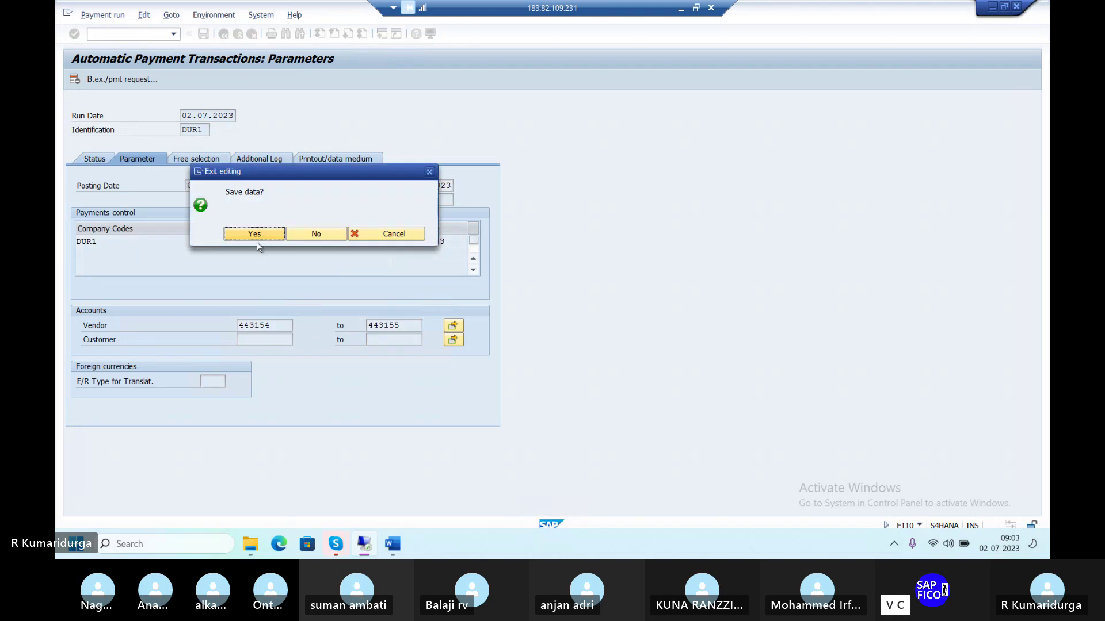
click(256, 235)
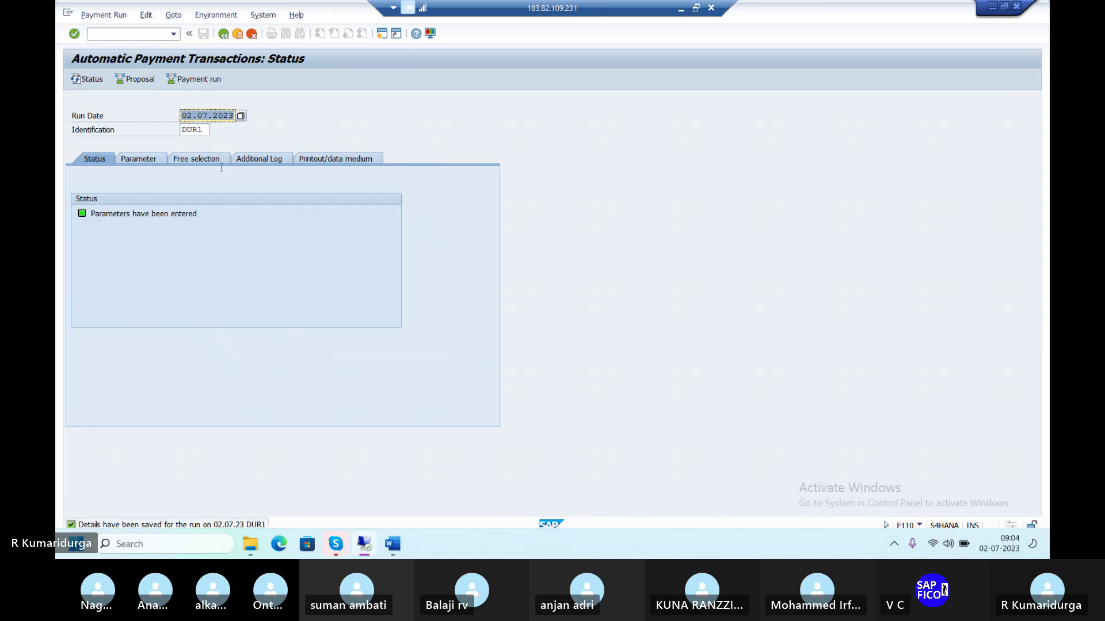
Schedule the payment proposal for run DUR1 to start immediately and refresh the status until it finishes.
click(138, 79)
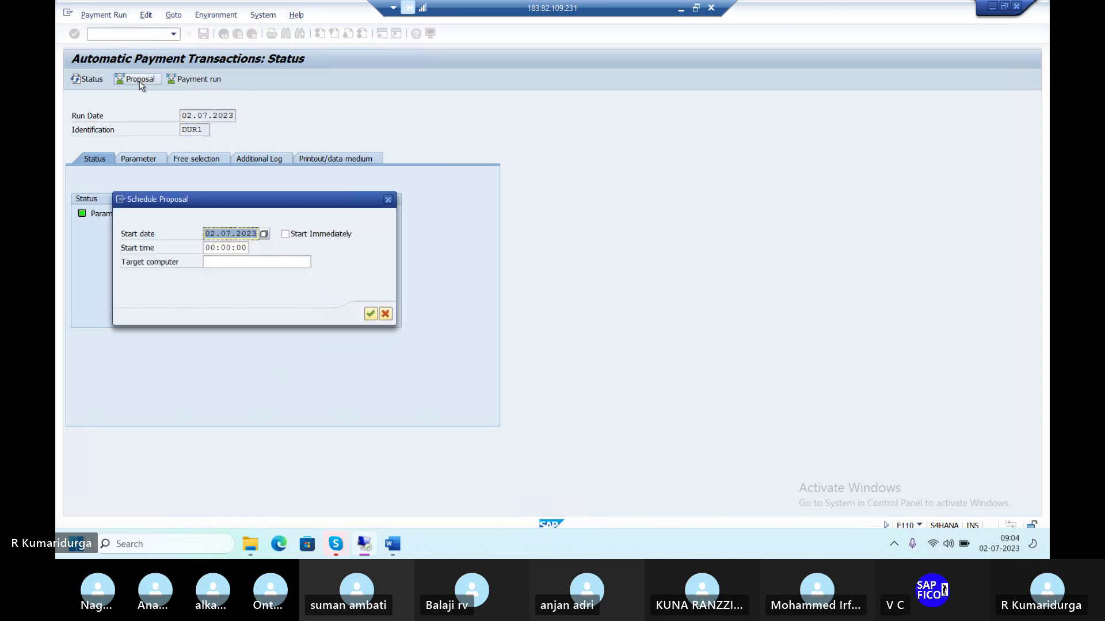
click(285, 235)
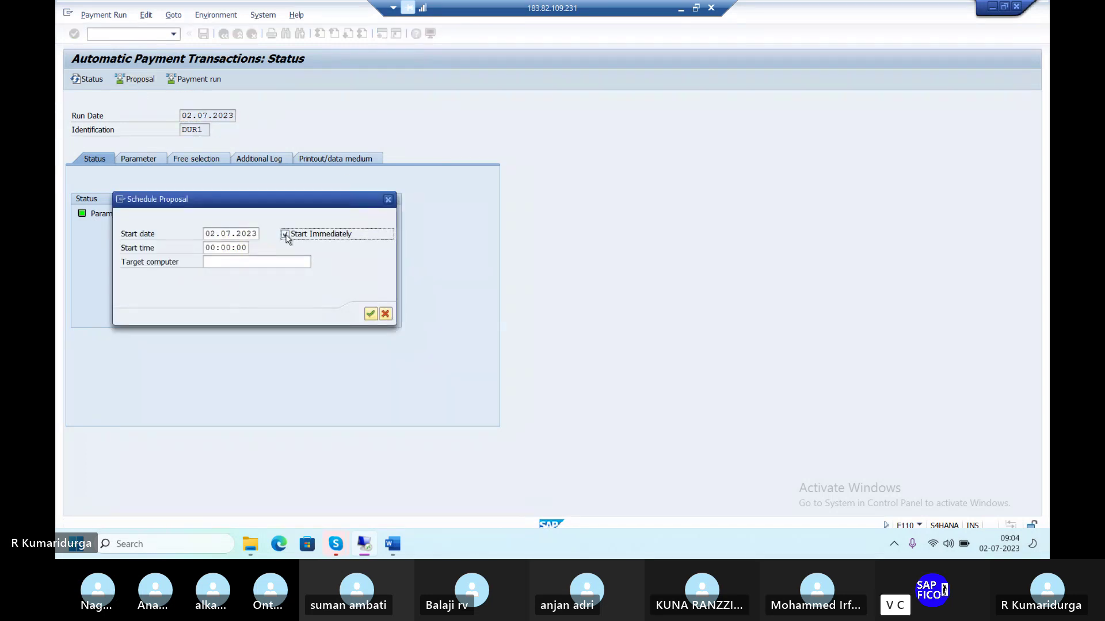
click(371, 314)
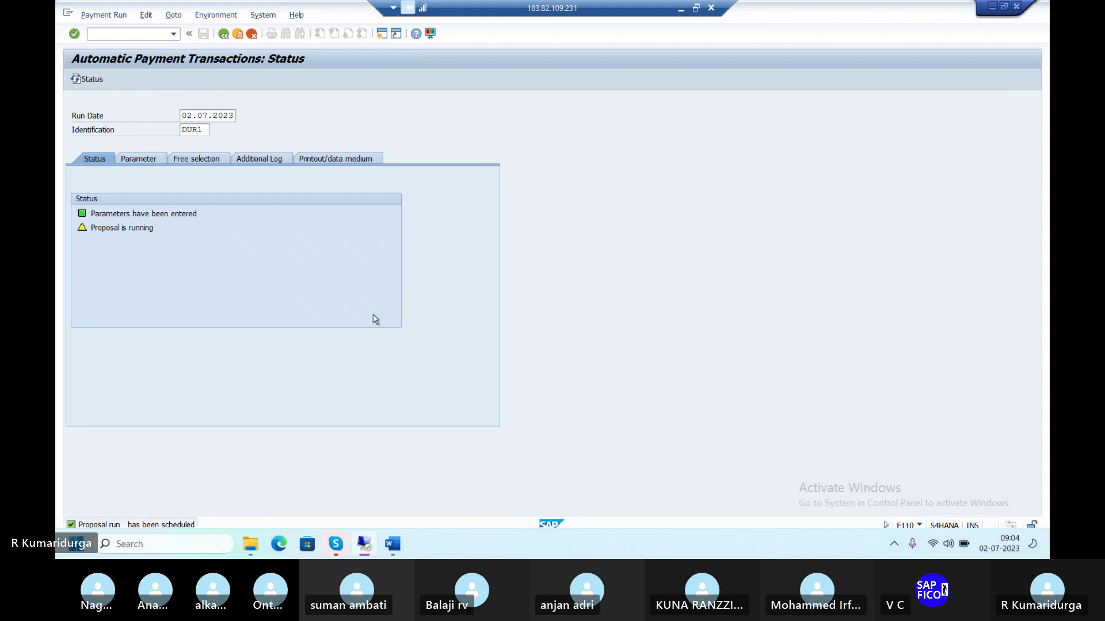
key(Return)
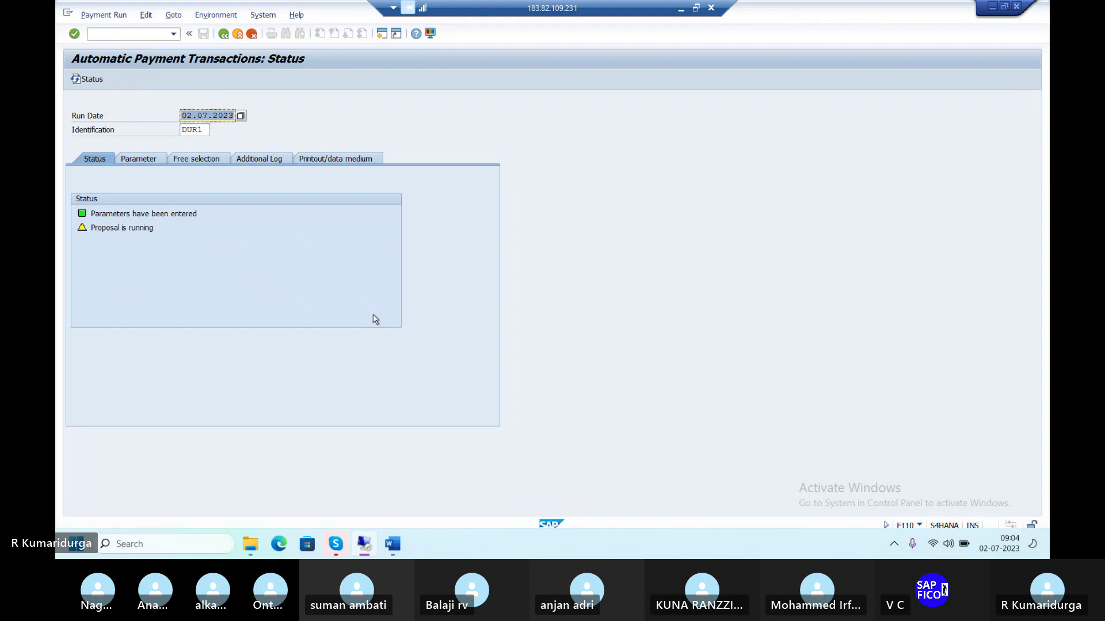
key(Return)
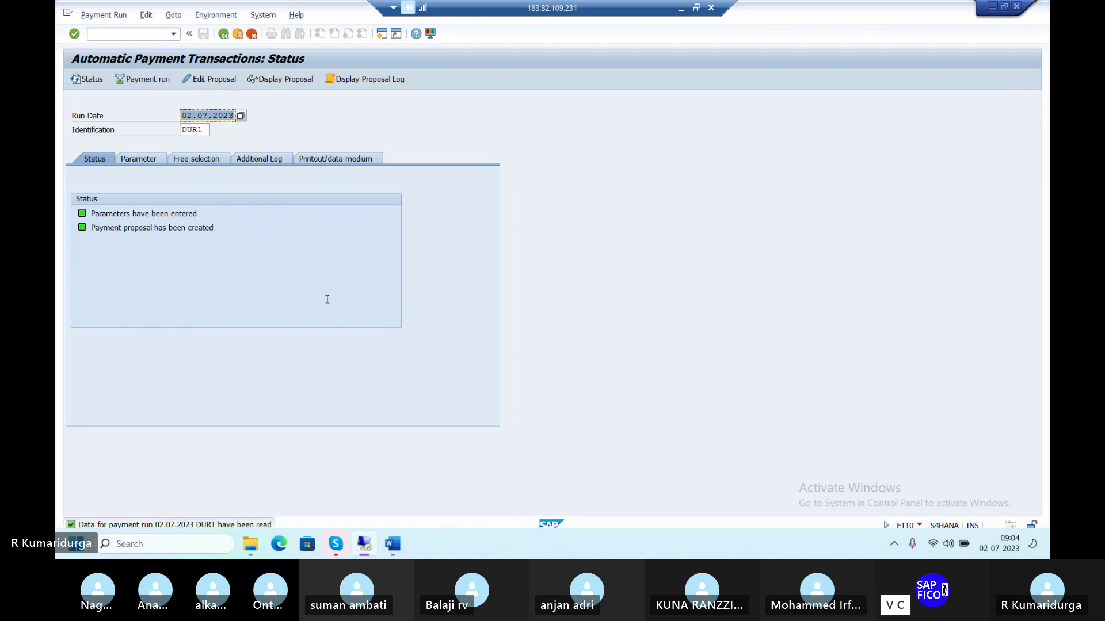
Open the payment proposal for editing for all accounting clerks, review the vendor payments, and return to the run status.
click(166, 84)
click(218, 81)
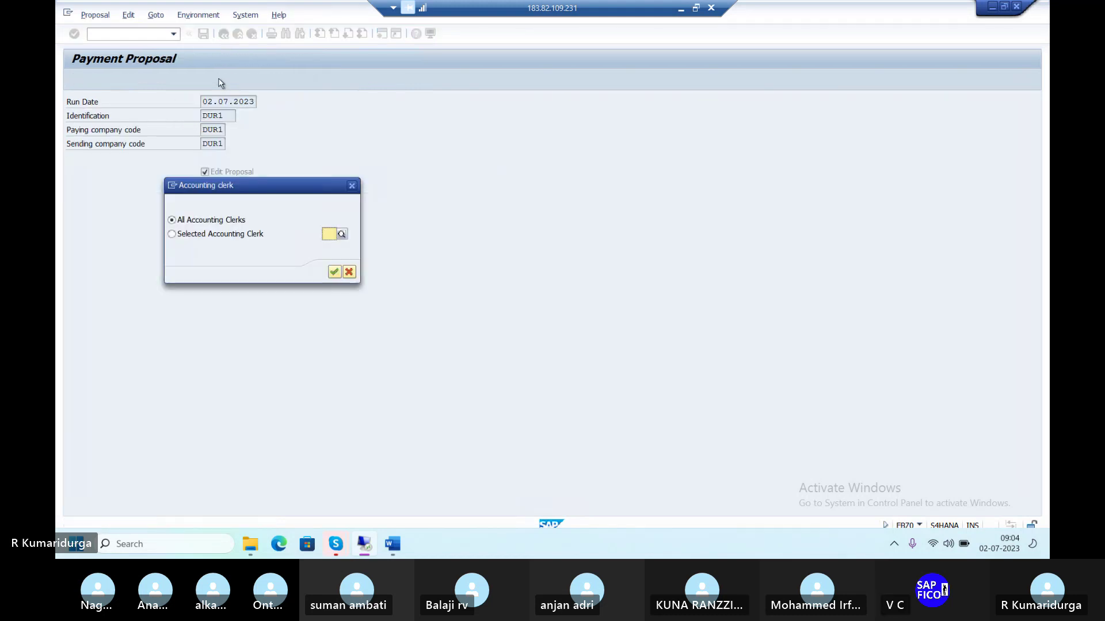
click(333, 274)
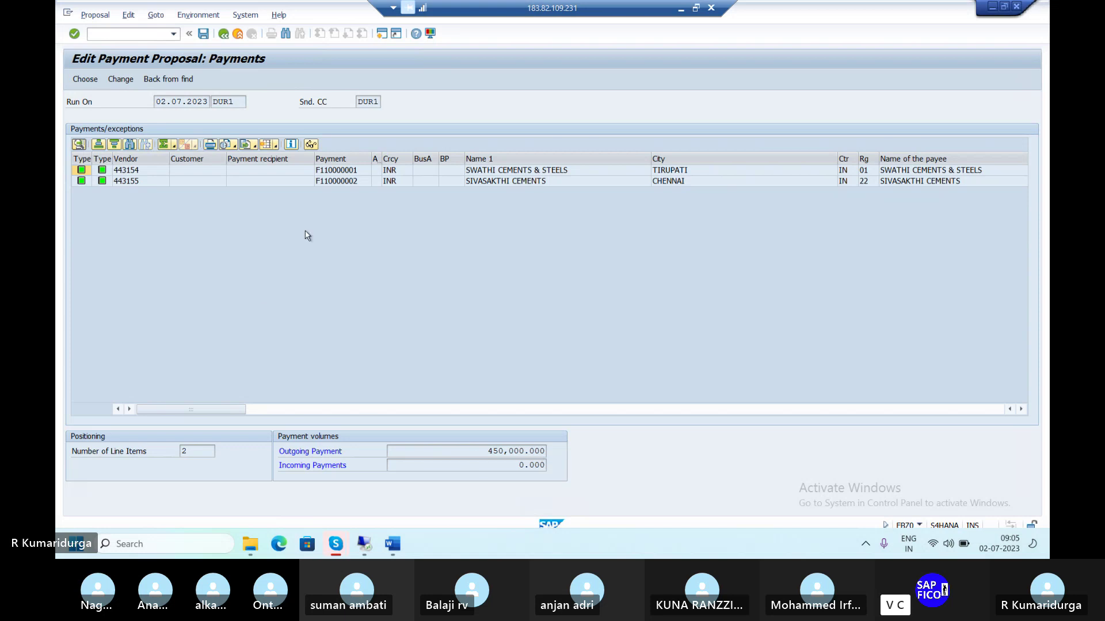
click(224, 34)
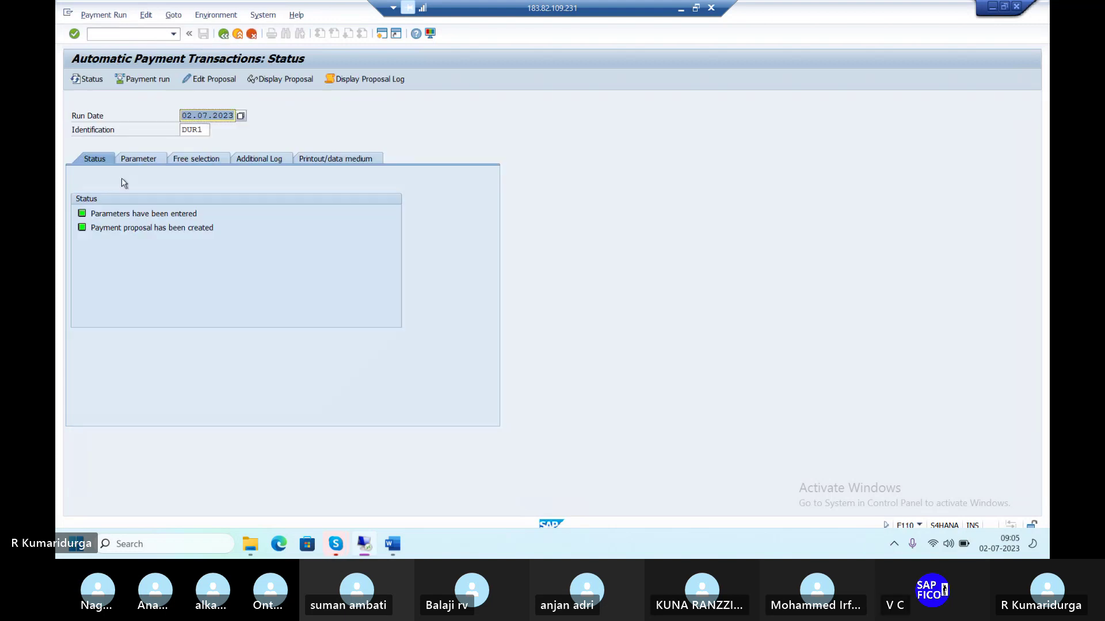
Schedule the payment run to start immediately and refresh the status until it finishes.
click(144, 80)
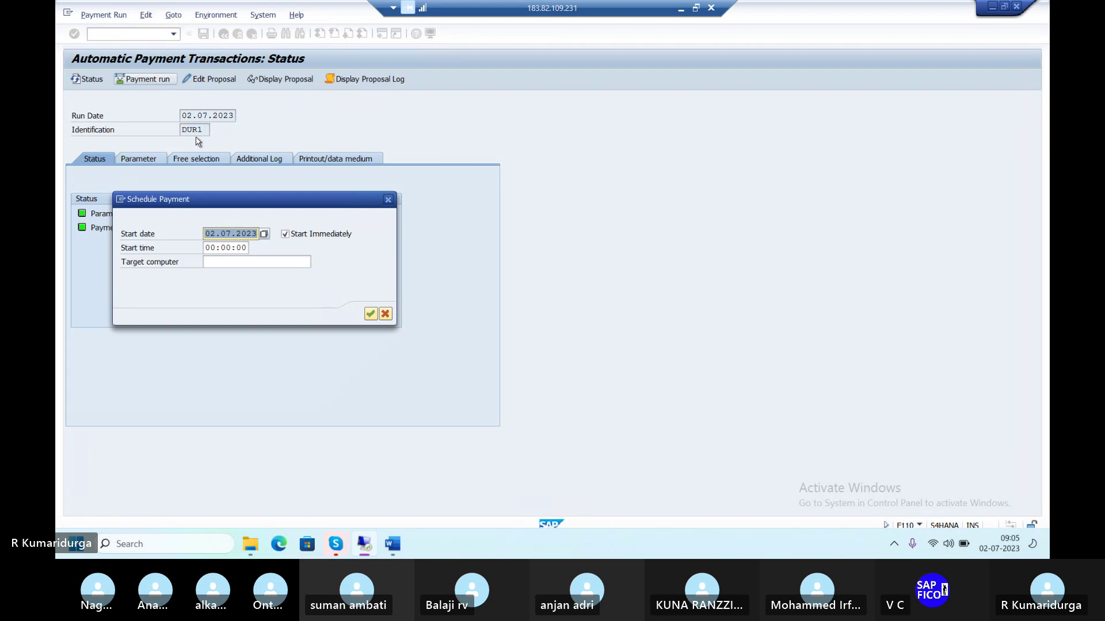
click(371, 315)
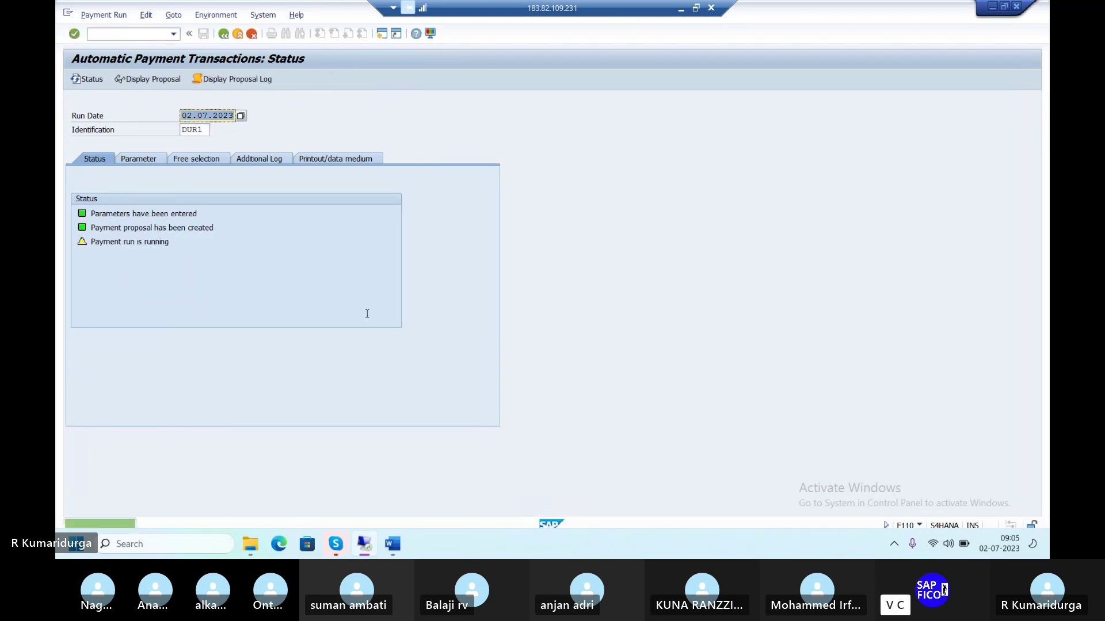
key(Return)
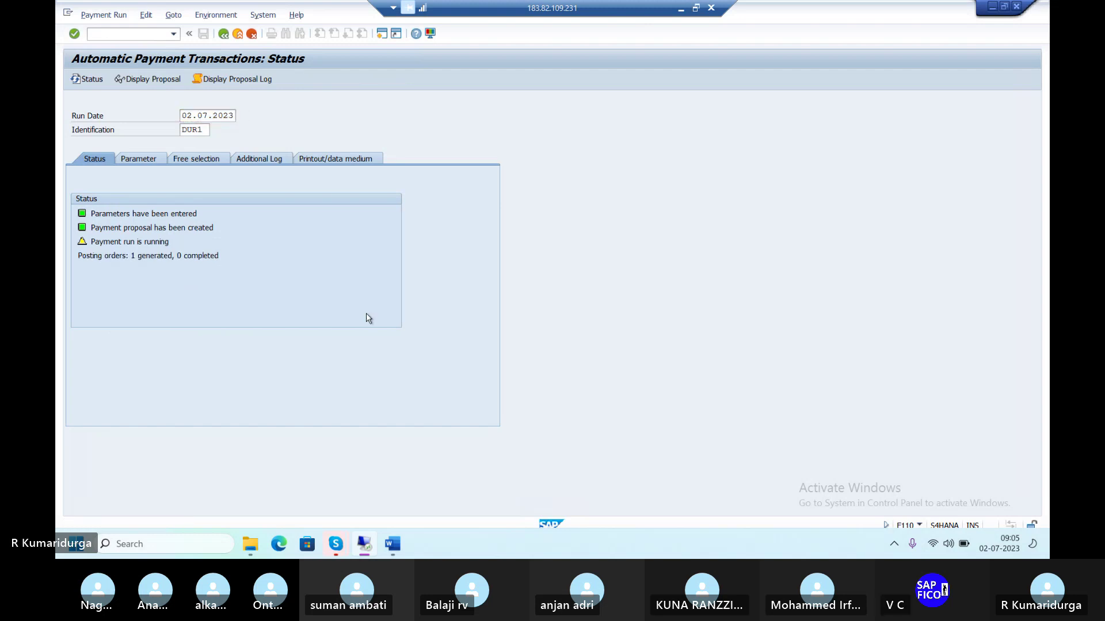
key(Return)
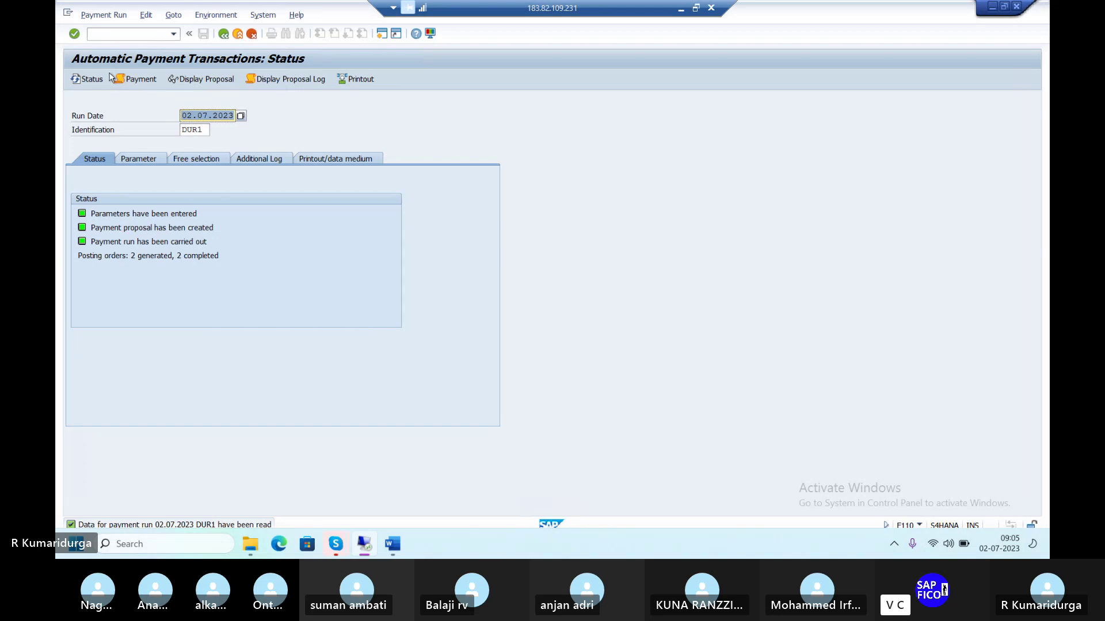
Go to the vendor line item display with transaction /NFBL1N.
click(146, 34)
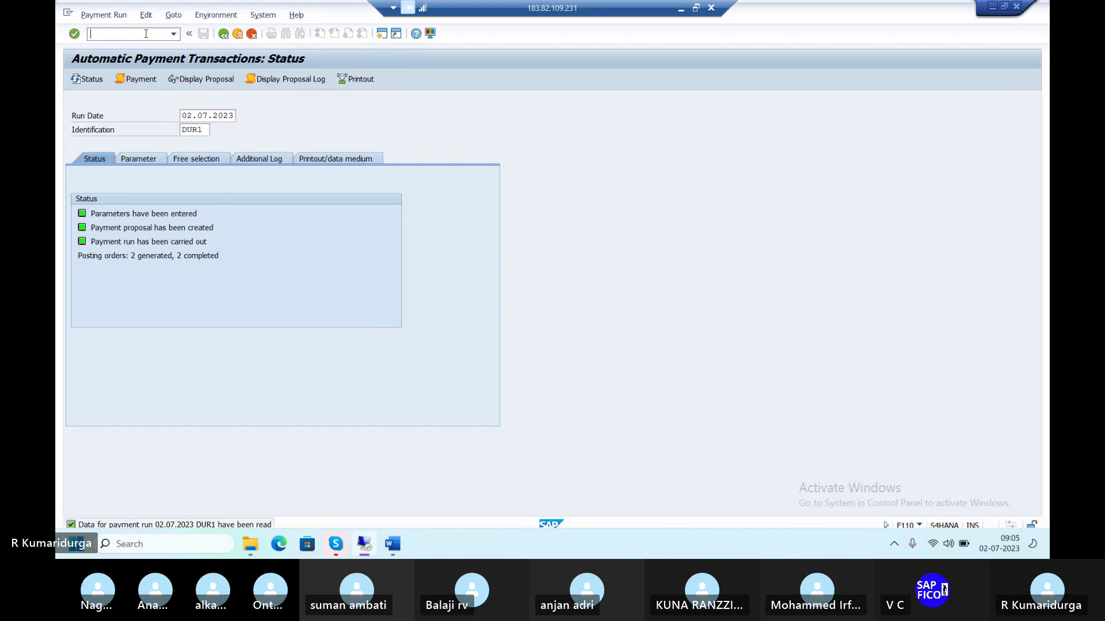
text(/NFBL1N)
key(Return)
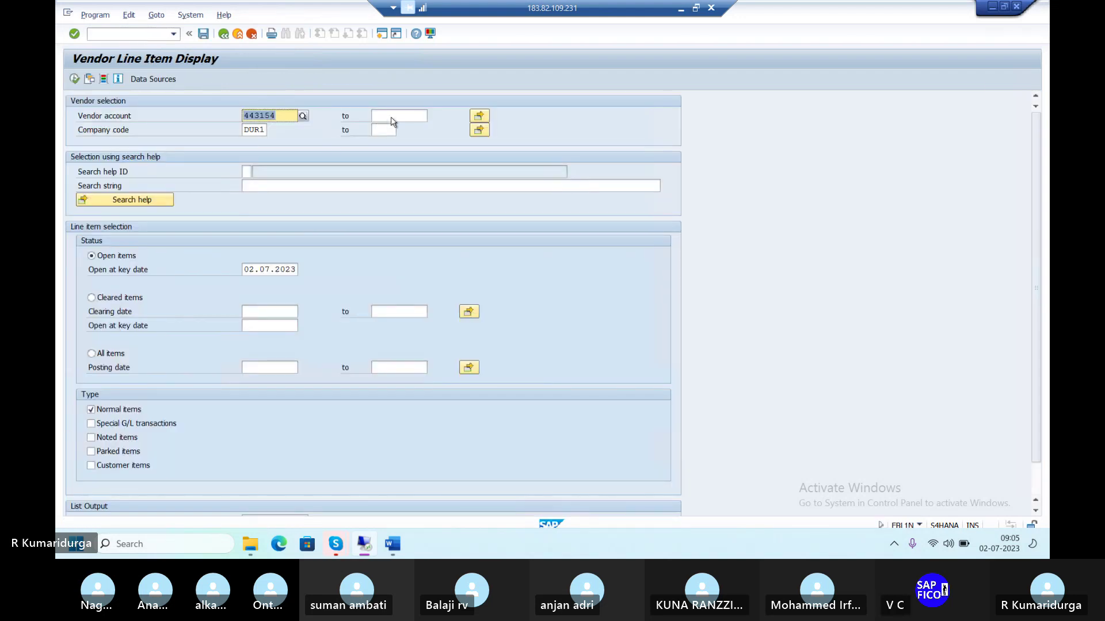
click(395, 115)
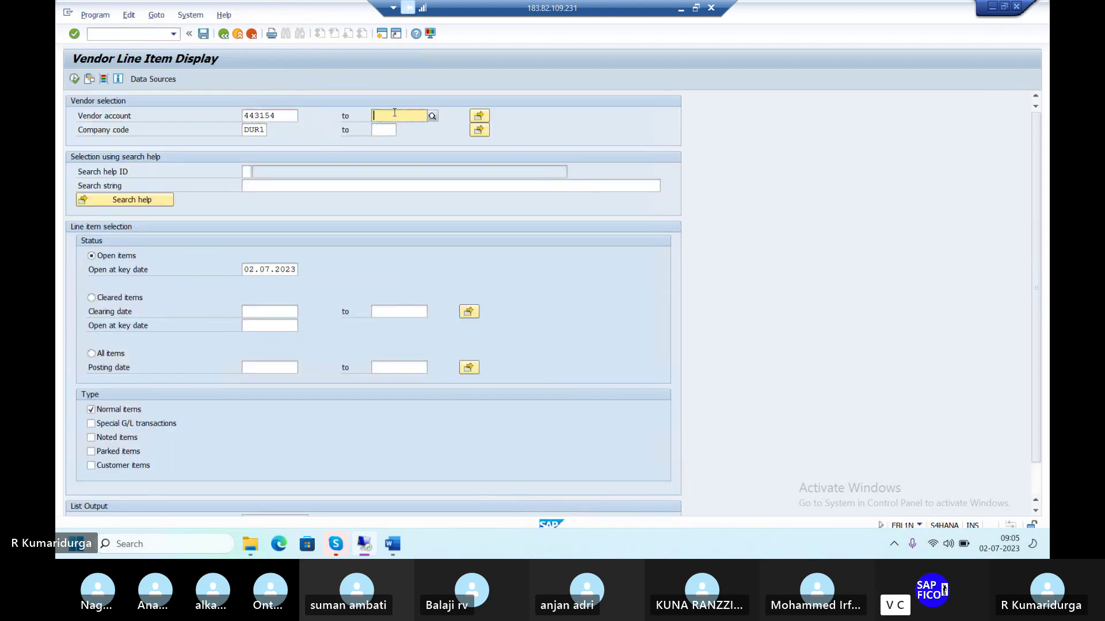
text(443155)
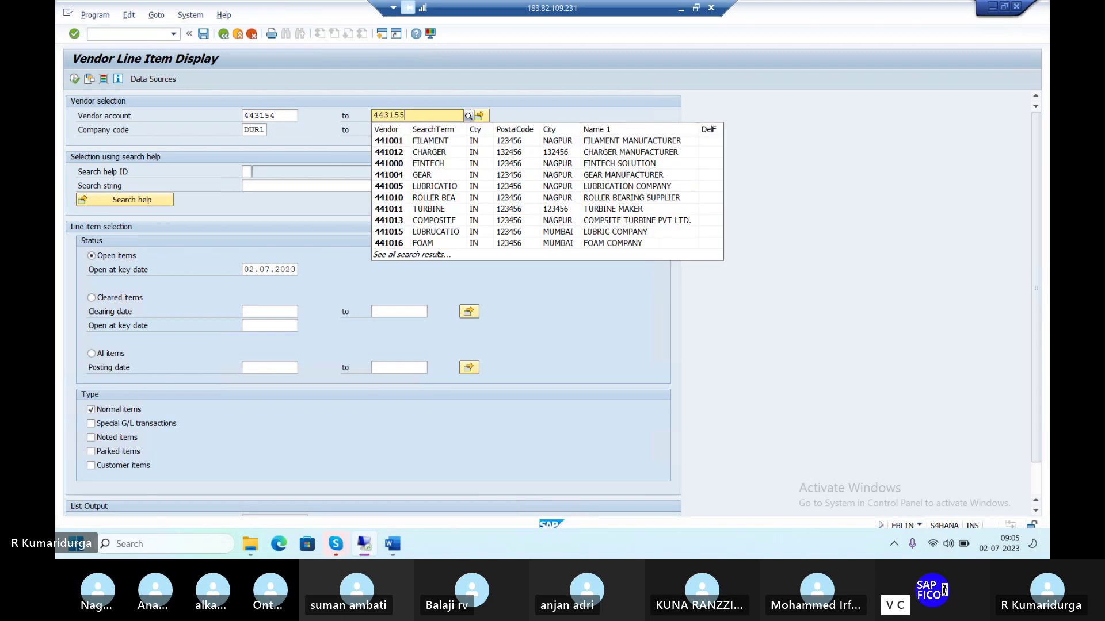
key(BackSpace)
key(BackSpace)
key(BackSpace)
key(BackSpace)
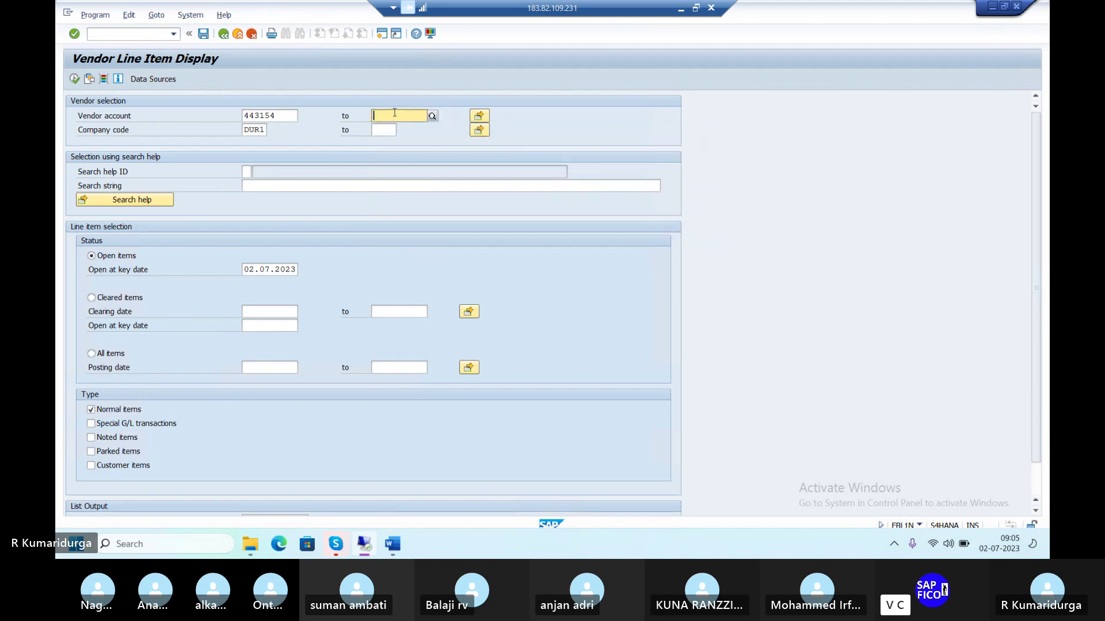
Check SWATHI CEMENTS & STEELS in company code DUR1 for open items, and display the vendor's cleared items.
click(75, 79)
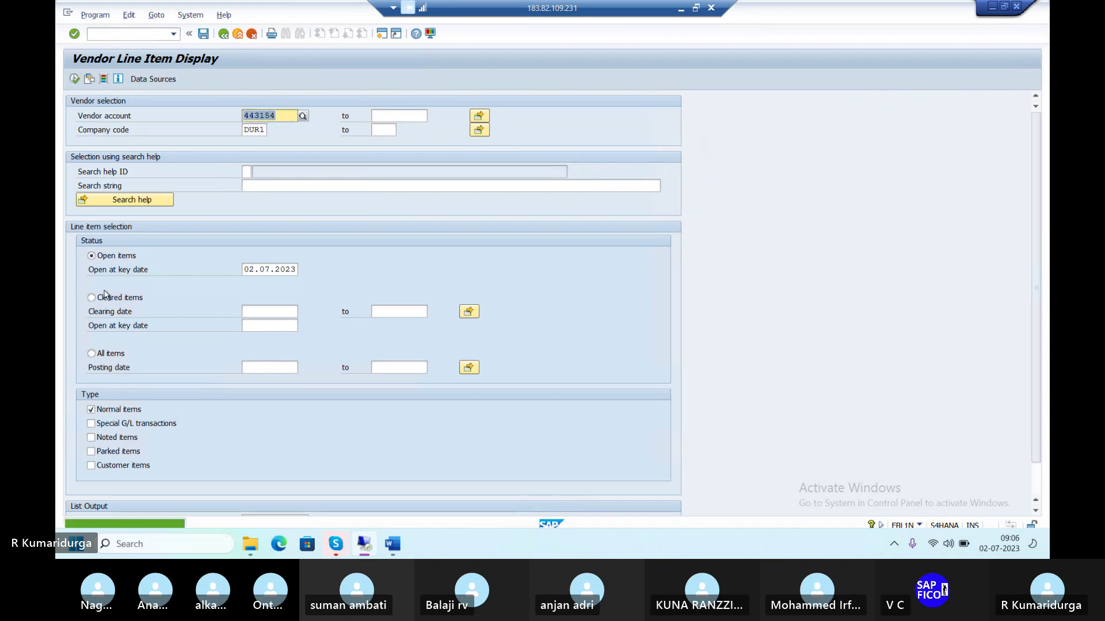
click(93, 353)
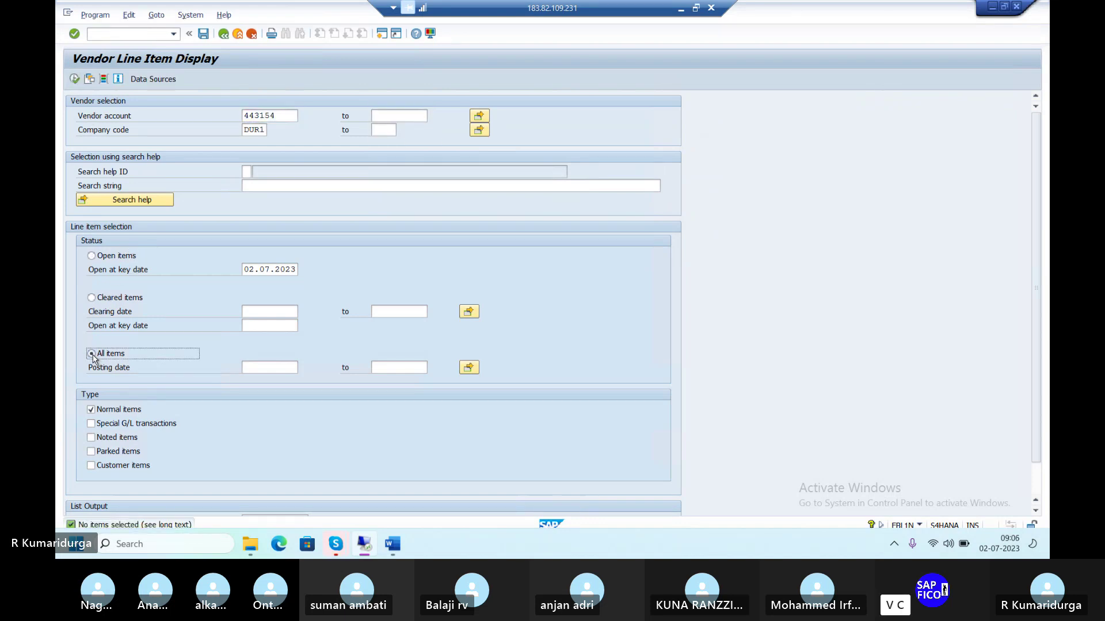
click(94, 297)
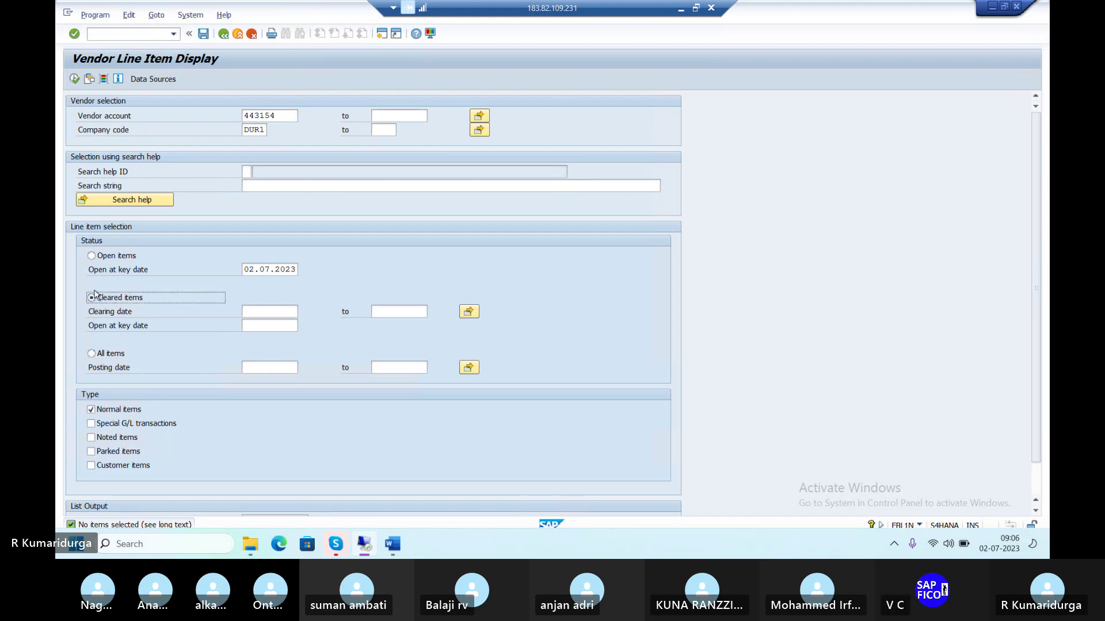
click(75, 79)
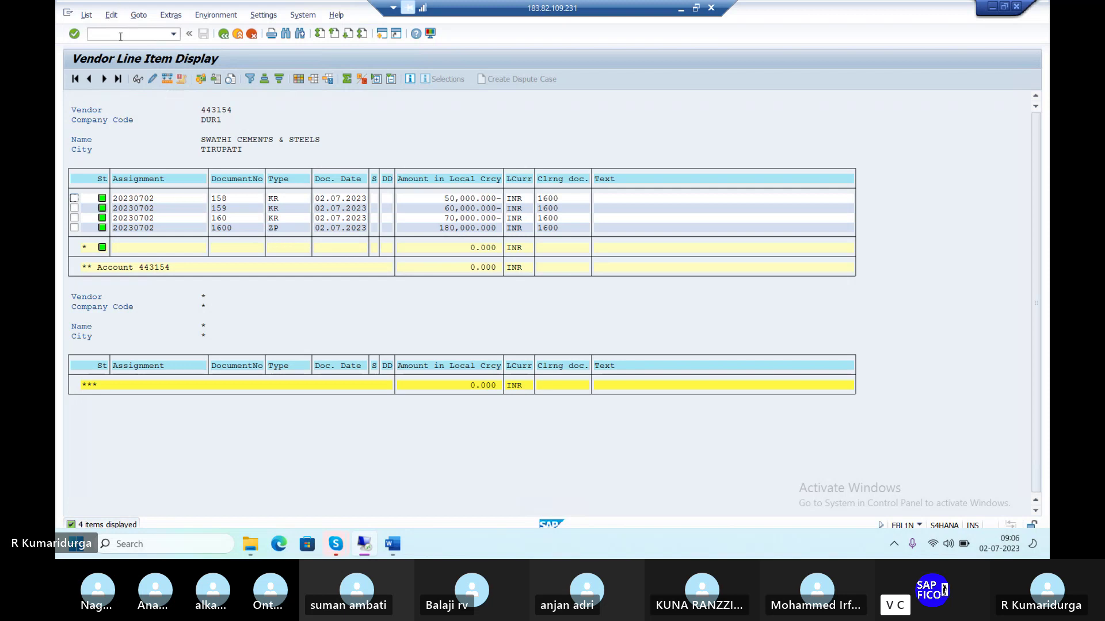
Change the vendor to the account number of SIVASAKTHI CEMENTS and display its cleared items.
click(223, 34)
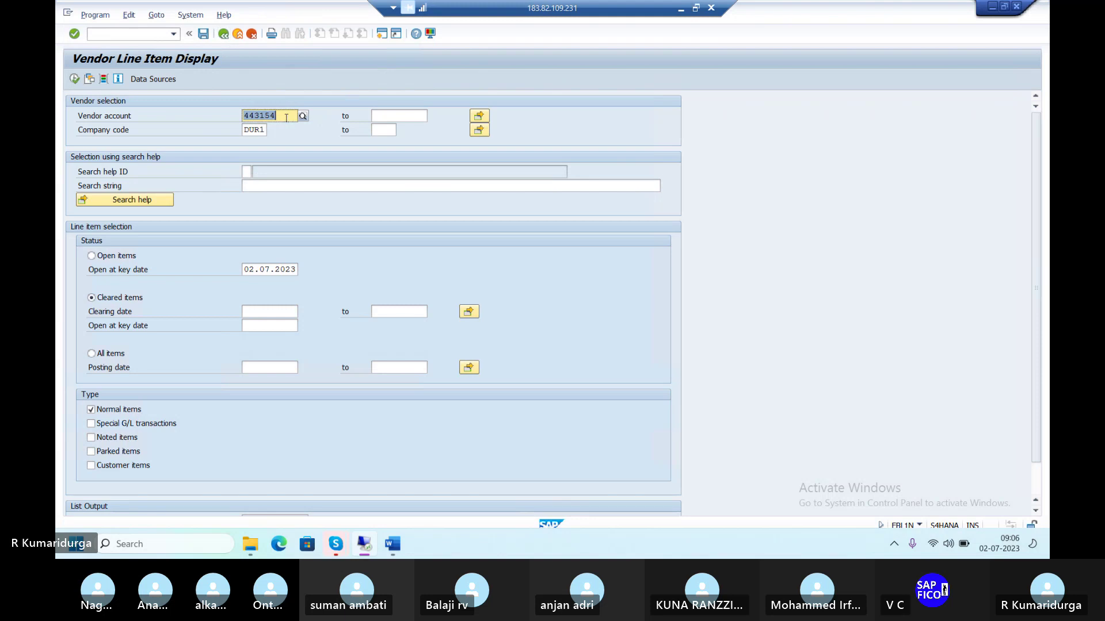
click(286, 117)
key(BackSpace)
text(5)
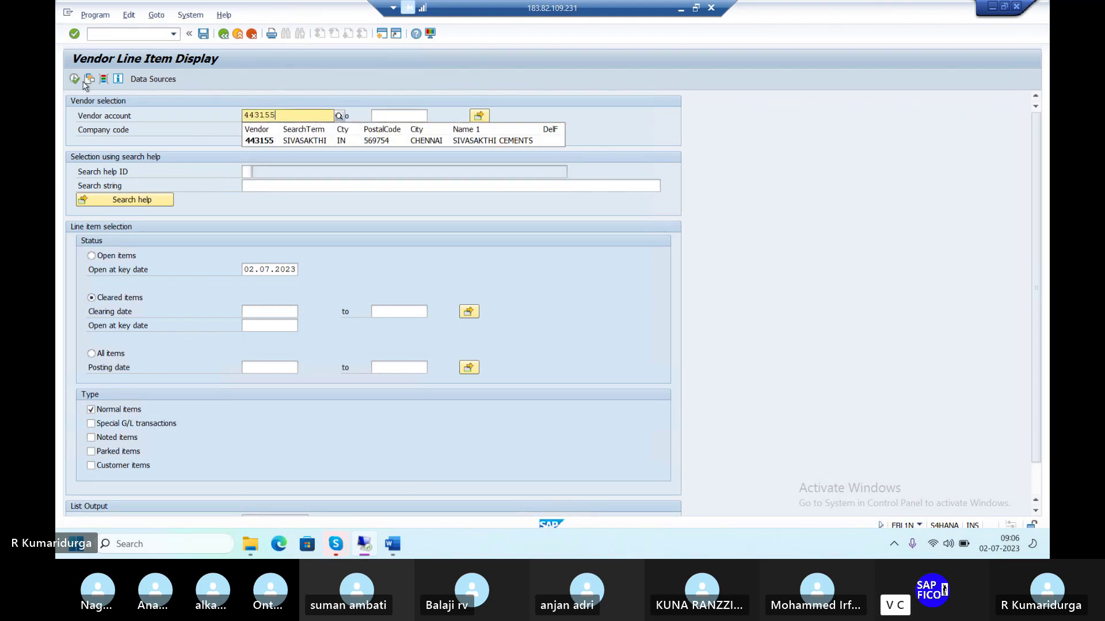
click(75, 78)
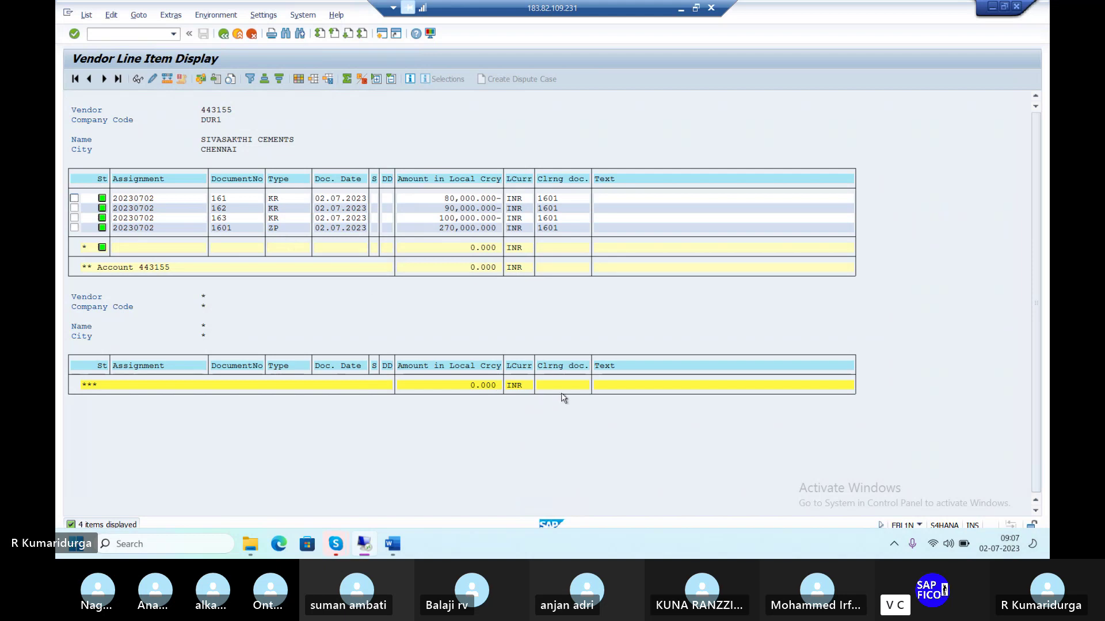
click(874, 395)
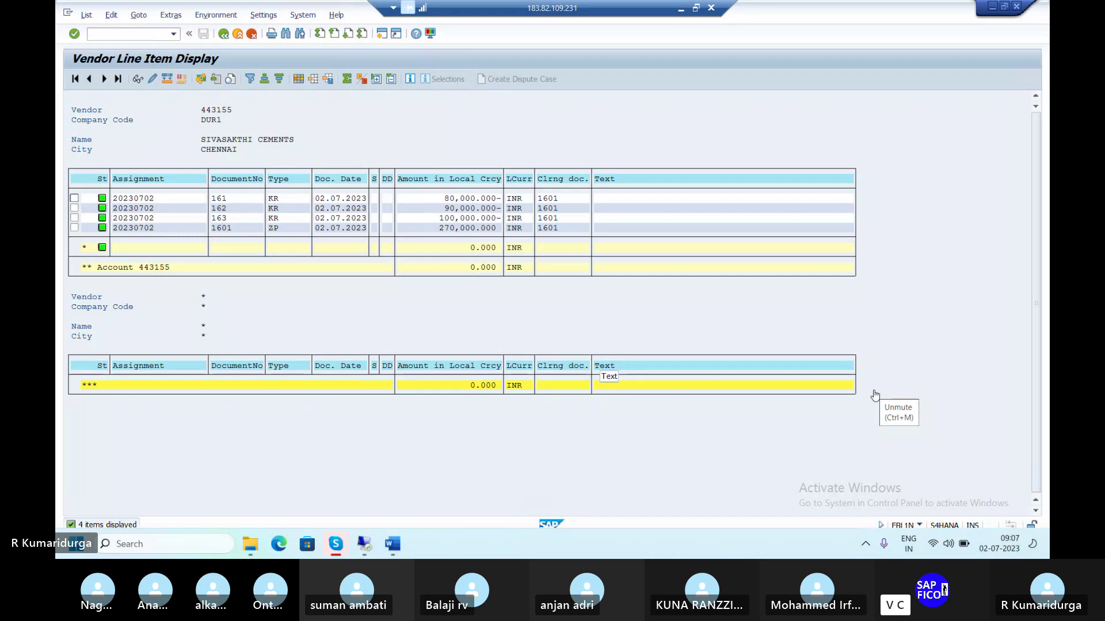
click(875, 395)
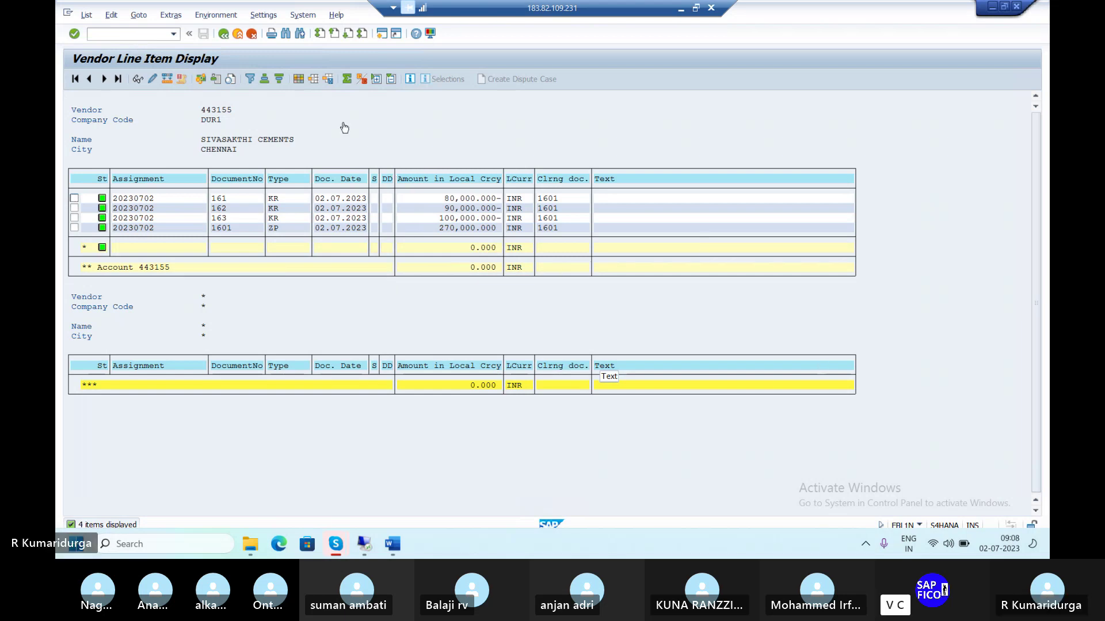
Open transaction /NFBZP, review India's CHECKS FOR OUTGOING PAYMENTS payment method details, and return to the SAP Easy Access screen.
click(151, 37)
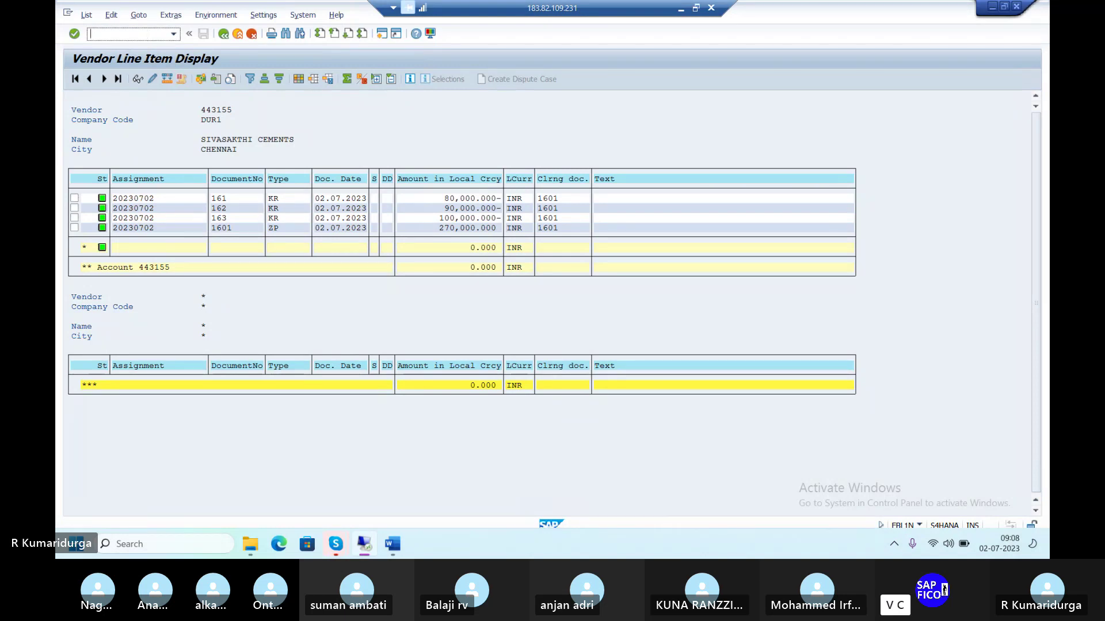
text(/NFBZP)
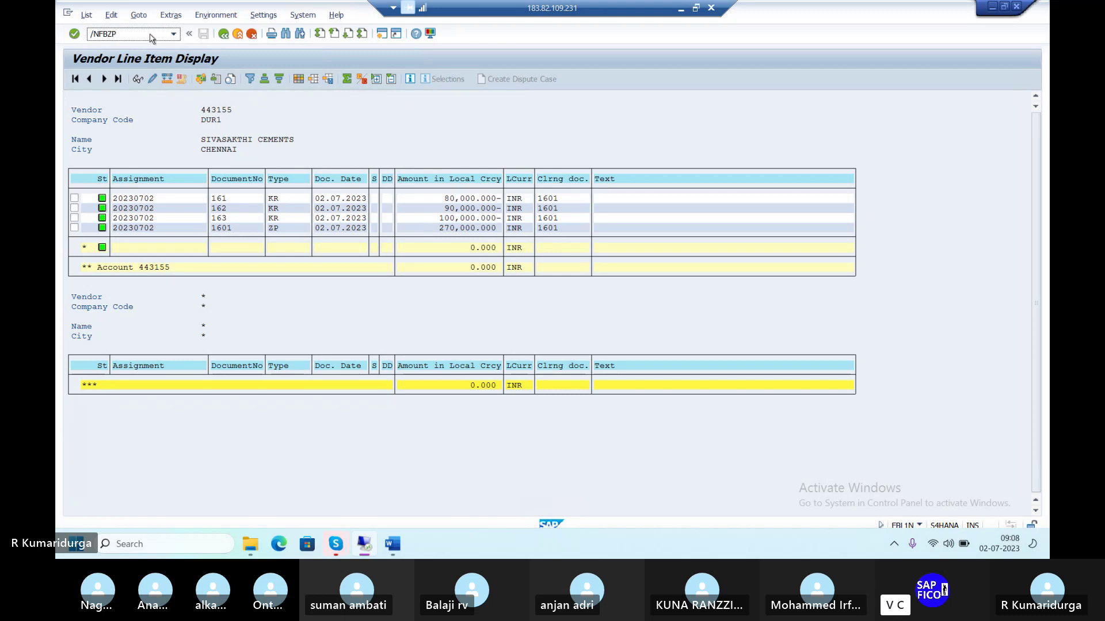
key(Return)
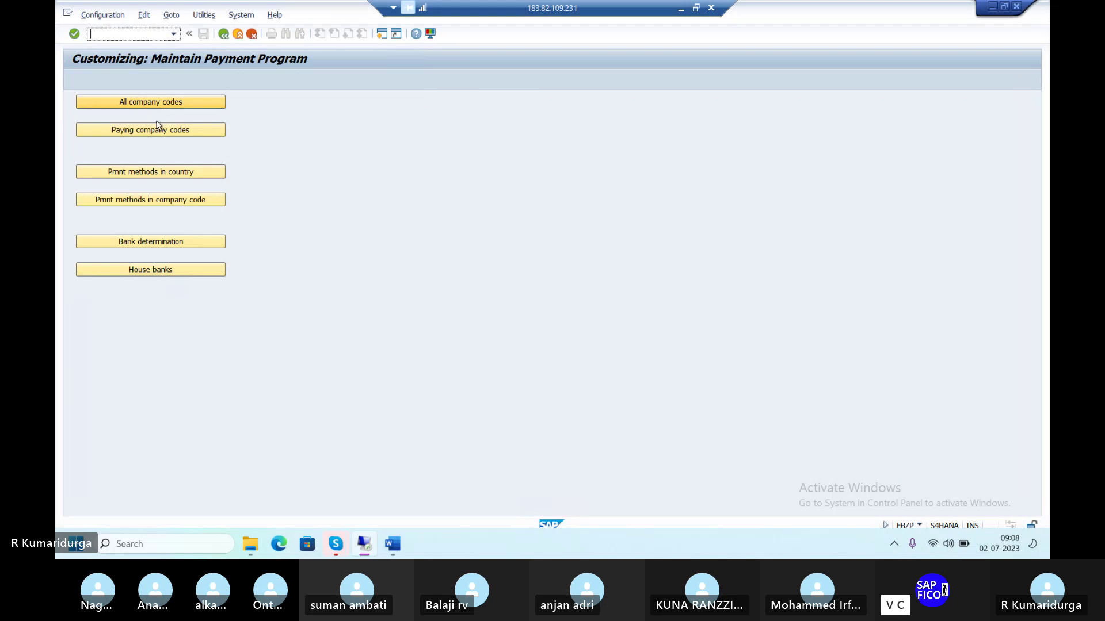
click(167, 175)
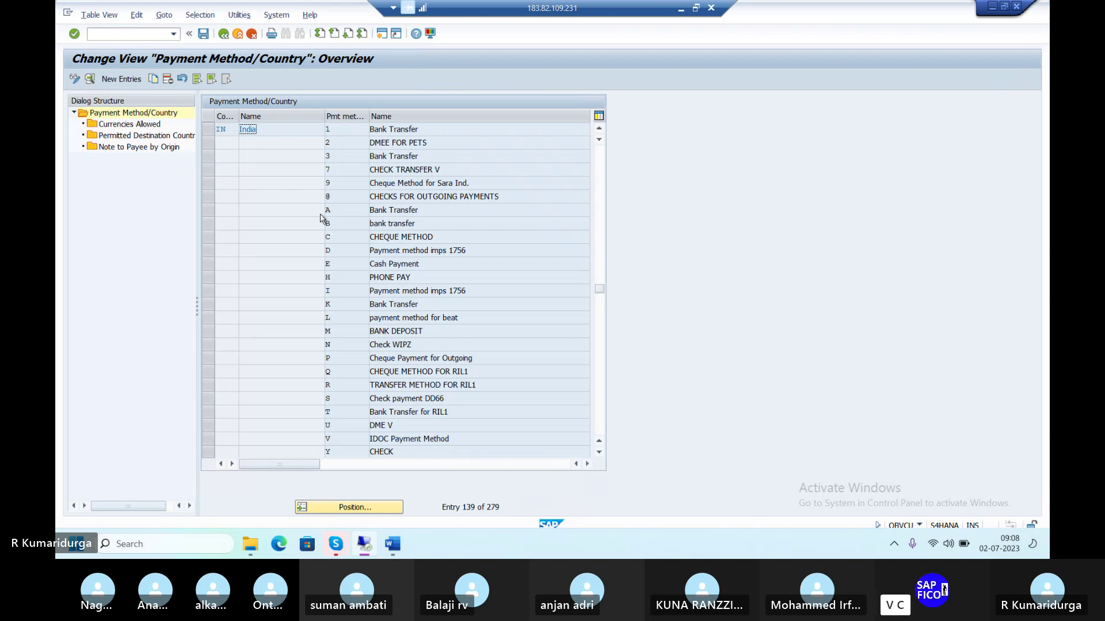
double_click(330, 199)
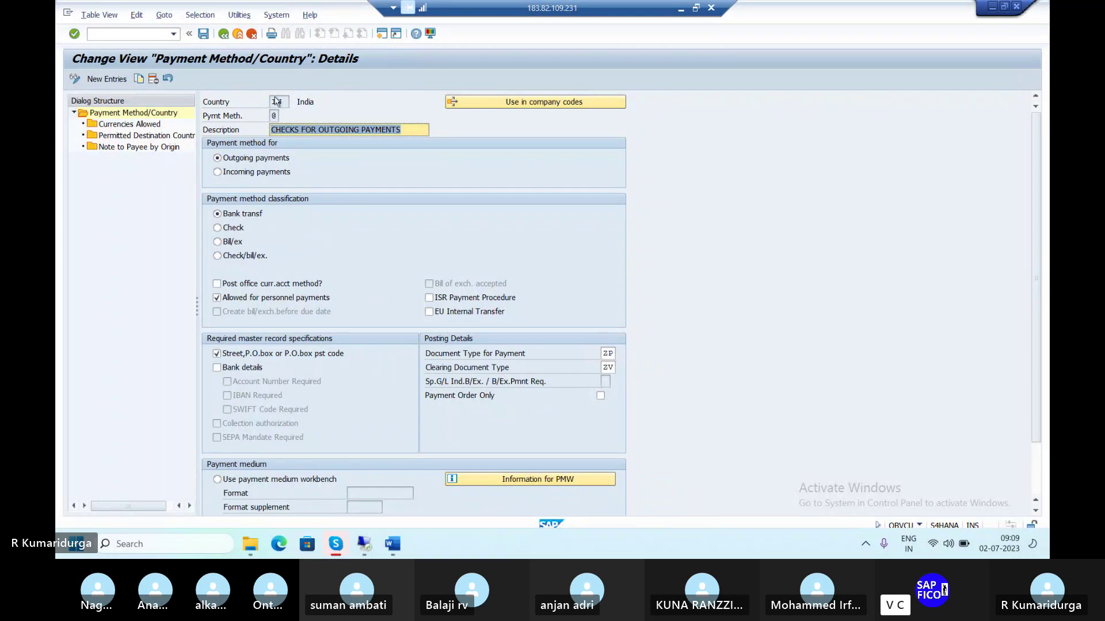
click(224, 36)
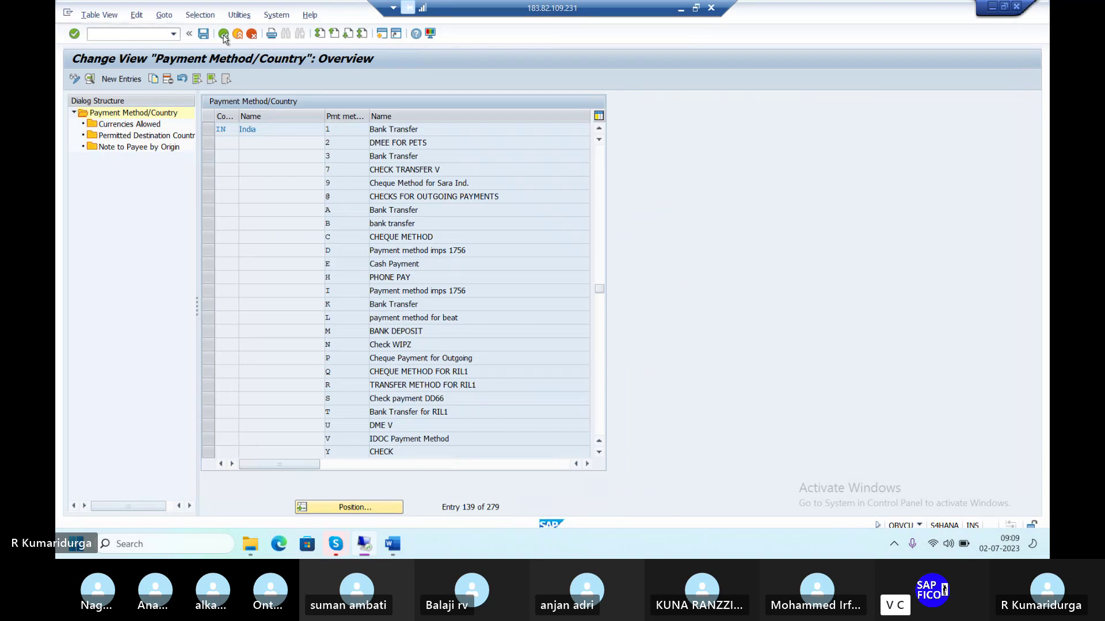
click(224, 36)
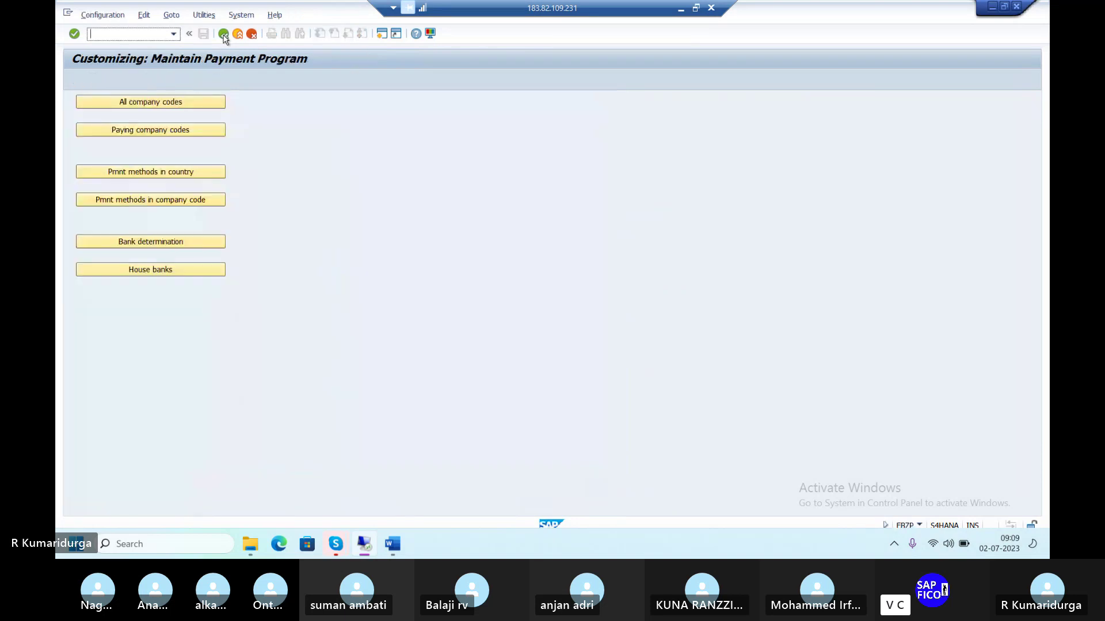
click(223, 36)
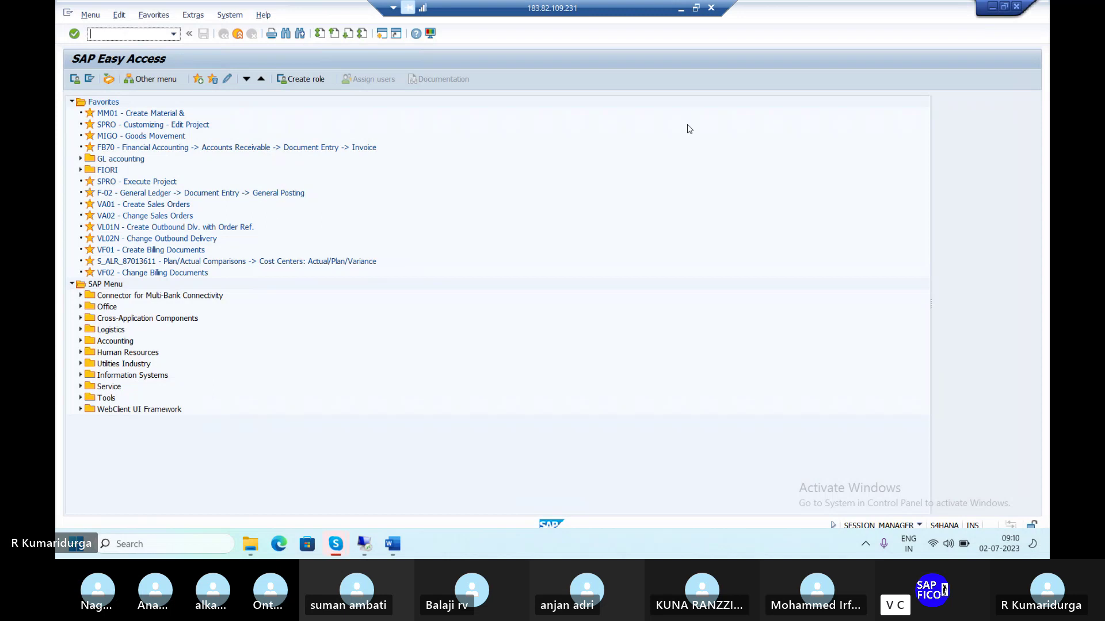
Switch to the Skype call window.
mouse_move(336, 543)
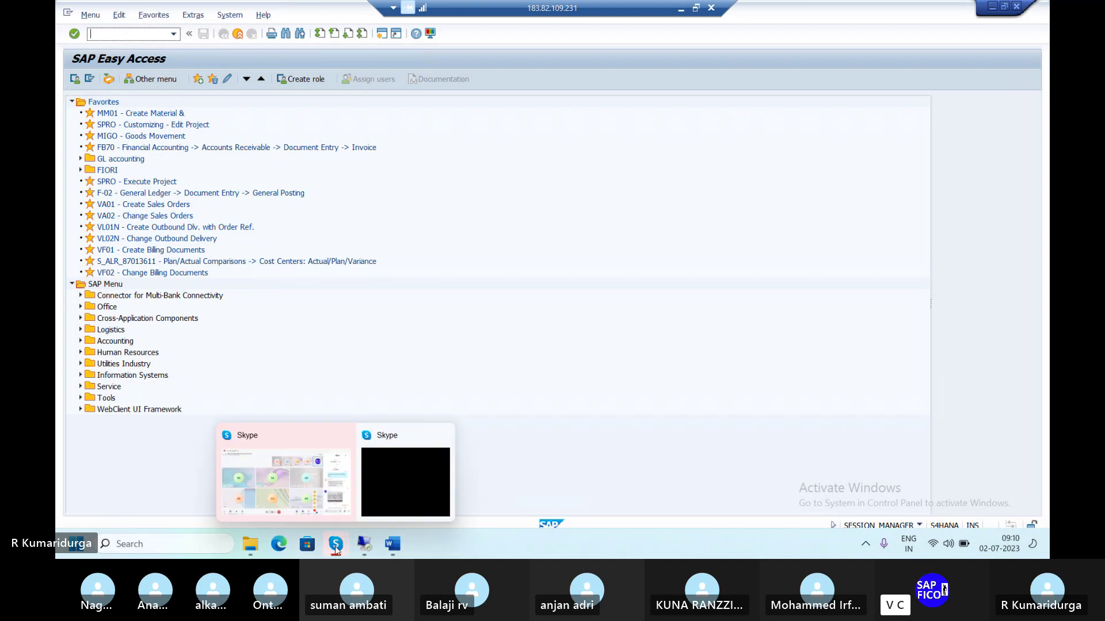
click(283, 475)
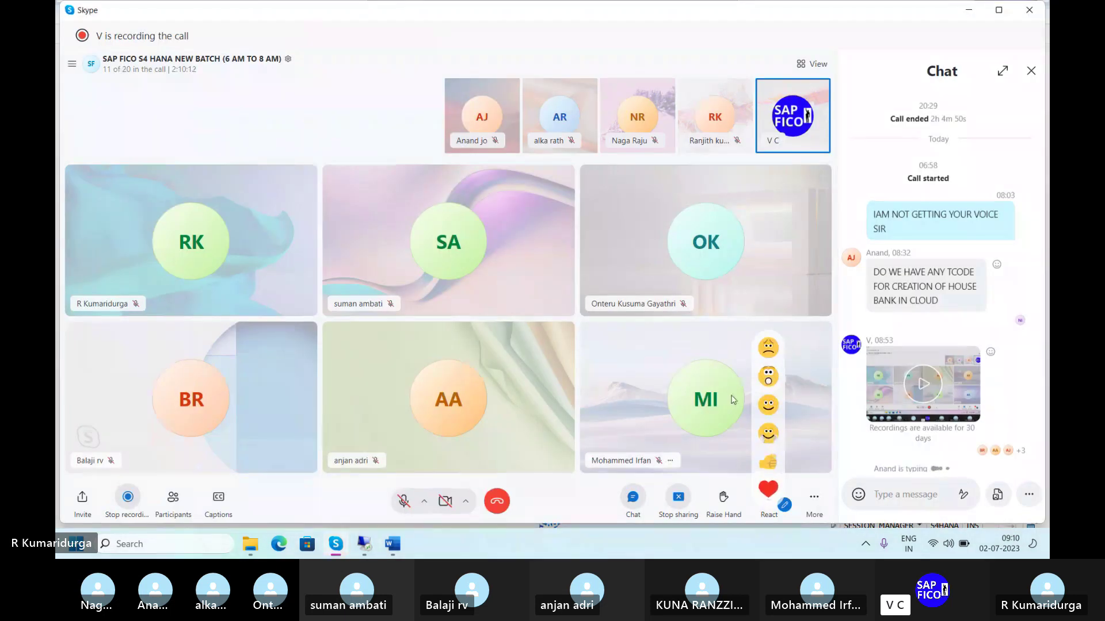